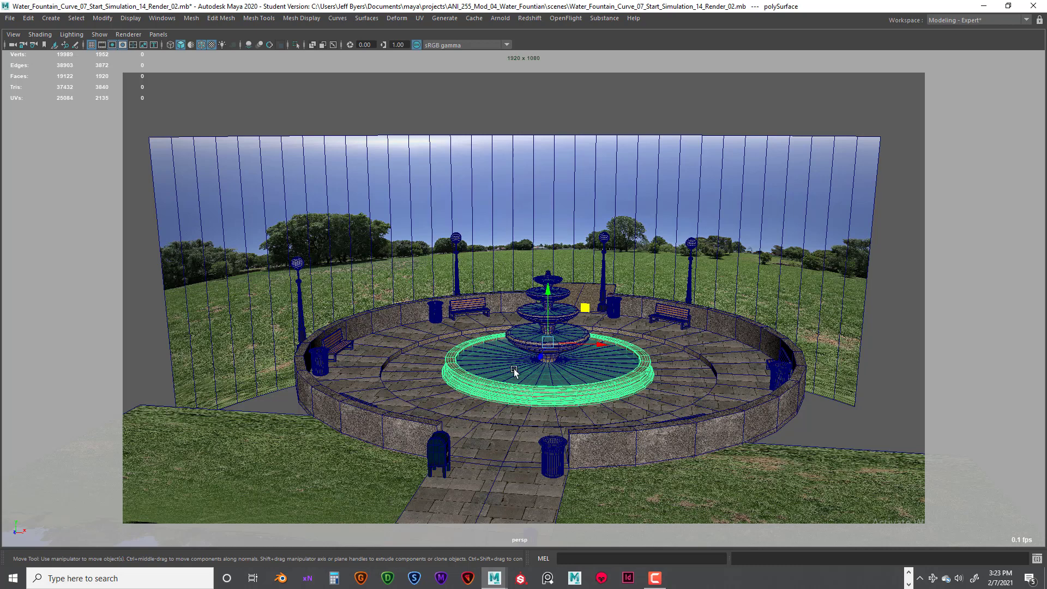
# Select the fountain's bowls and the pedestal between them one at a time to examine its separate parts
pyautogui.click(521, 349)
pyautogui.click(532, 315)
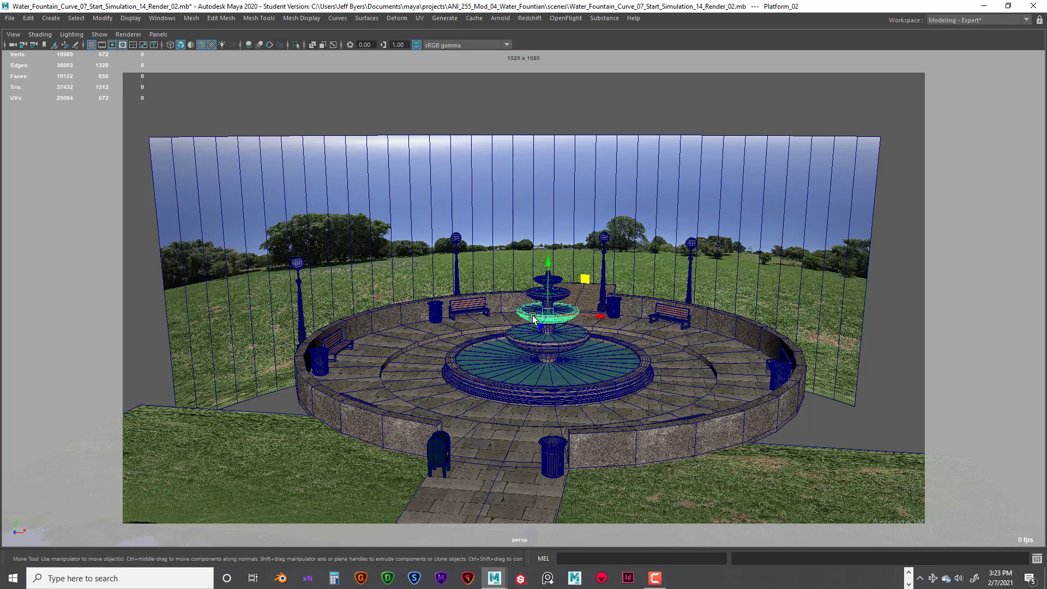
pyautogui.click(533, 297)
pyautogui.click(558, 335)
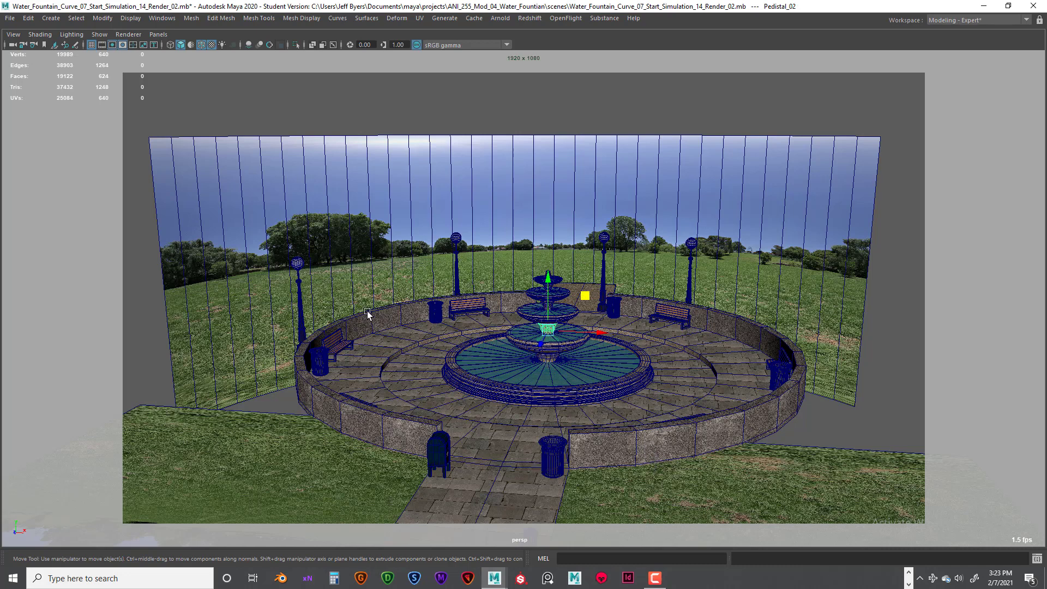
# Turn off the wireframe overlay and the textures so the scene displays in plain shading
pyautogui.click(202, 44)
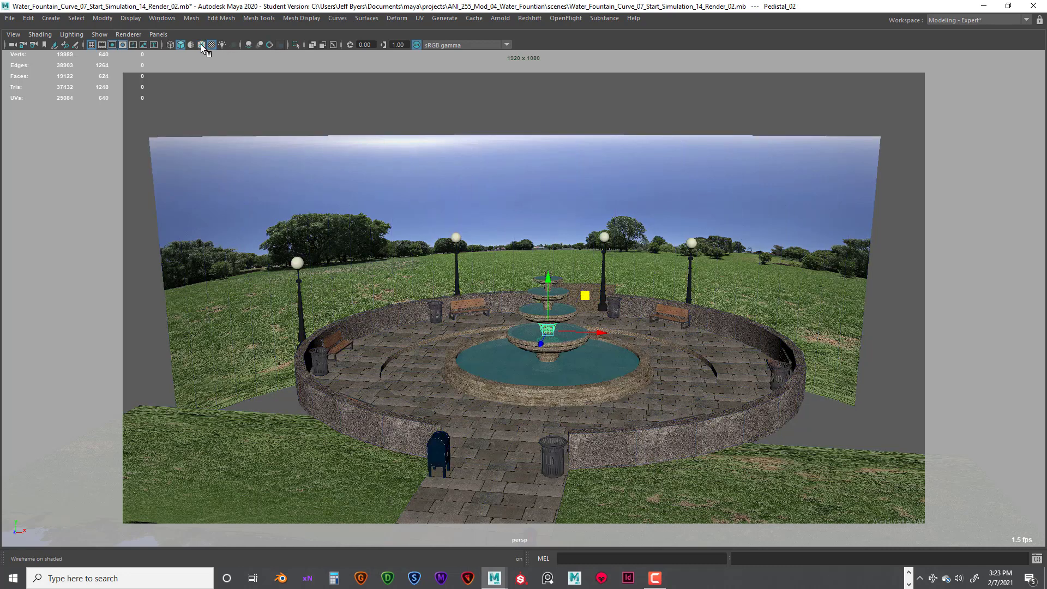
pyautogui.click(201, 44)
pyautogui.click(200, 44)
pyautogui.click(211, 44)
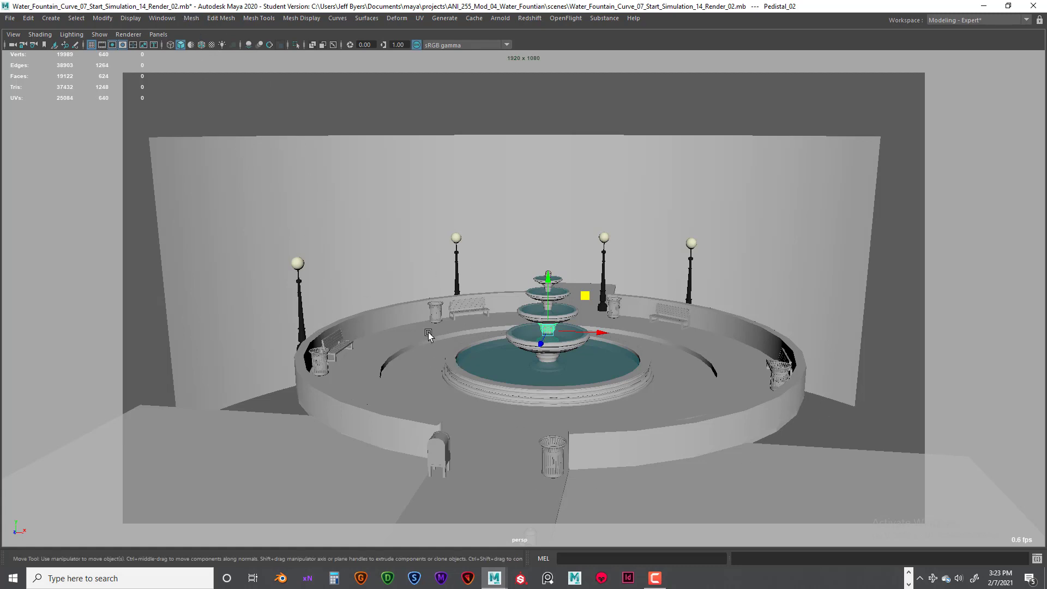
# Select the trash bins, benches and mailbox around the plaza one by one to examine the props
pyautogui.click(322, 361)
pyautogui.click(342, 352)
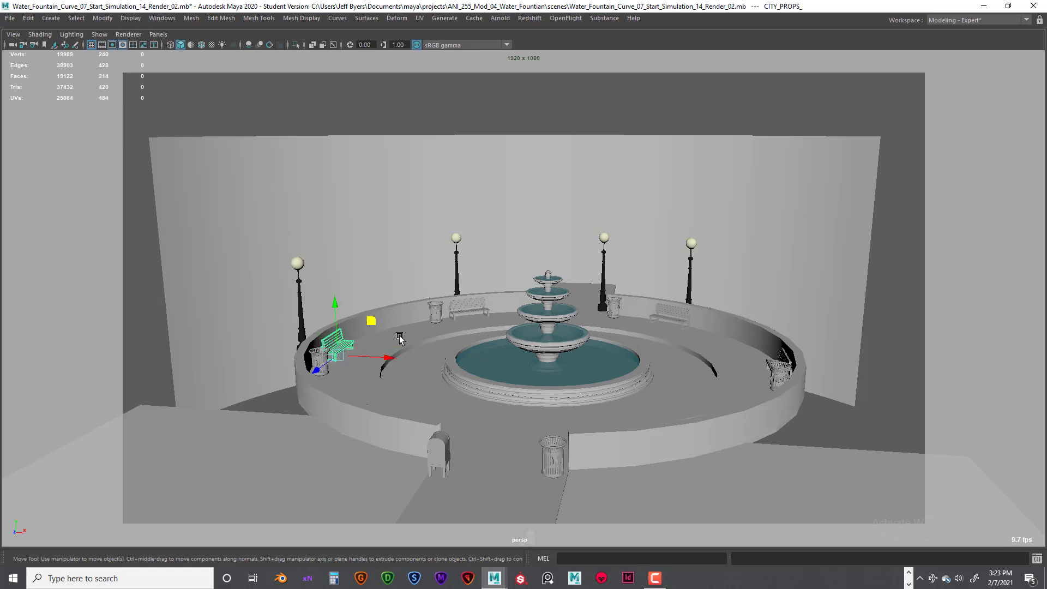
pyautogui.click(439, 313)
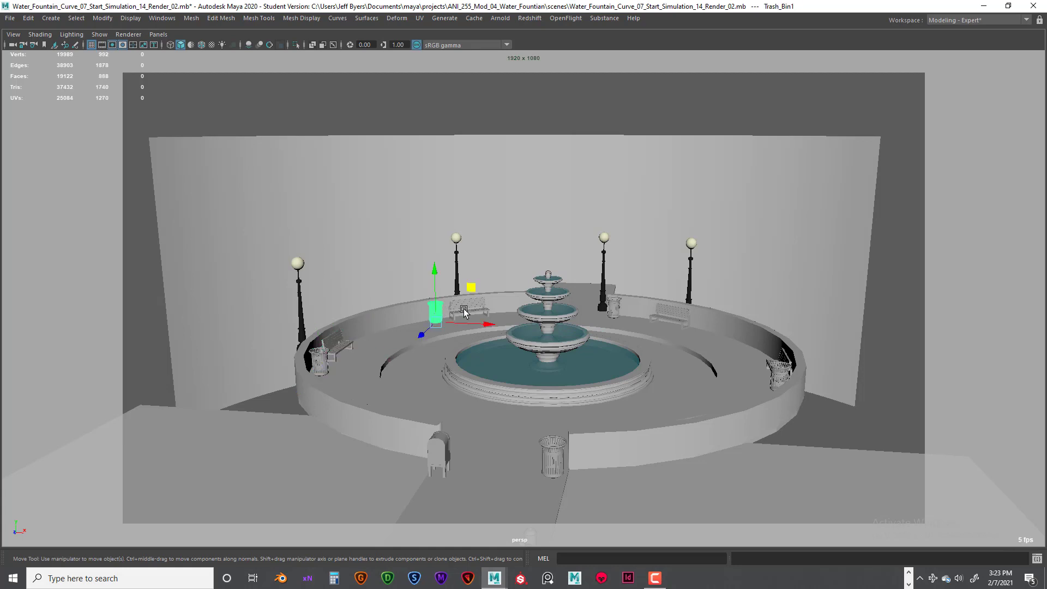
pyautogui.click(613, 309)
pyautogui.click(688, 318)
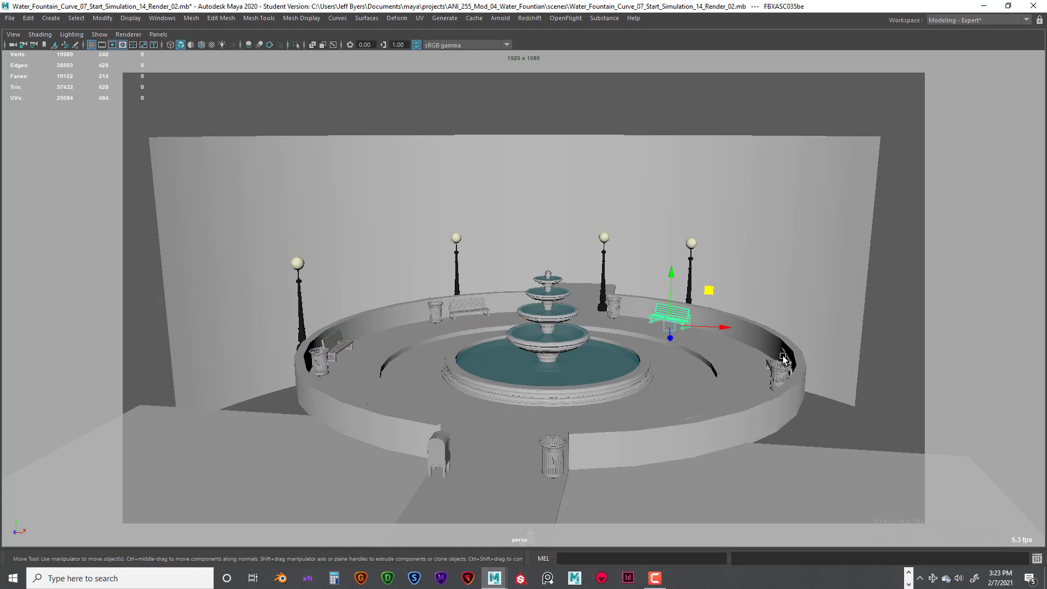
pyautogui.click(781, 362)
pyautogui.click(551, 444)
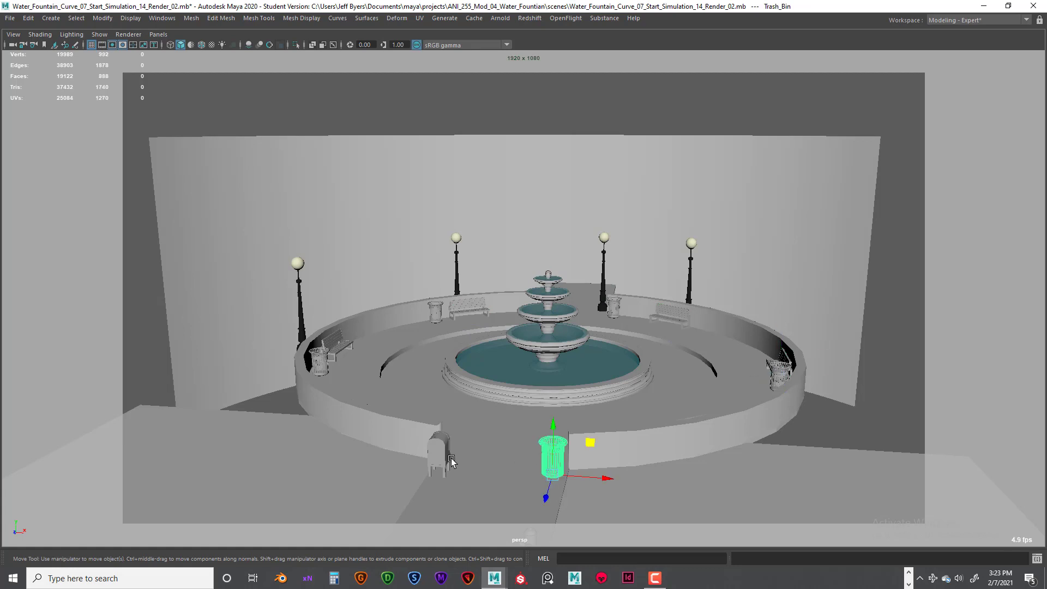
pyautogui.click(439, 454)
# Examine the fountain's base, the perimeter wall halves and the ring-shaped plaza floor by selecting each in turn
pyautogui.click(459, 383)
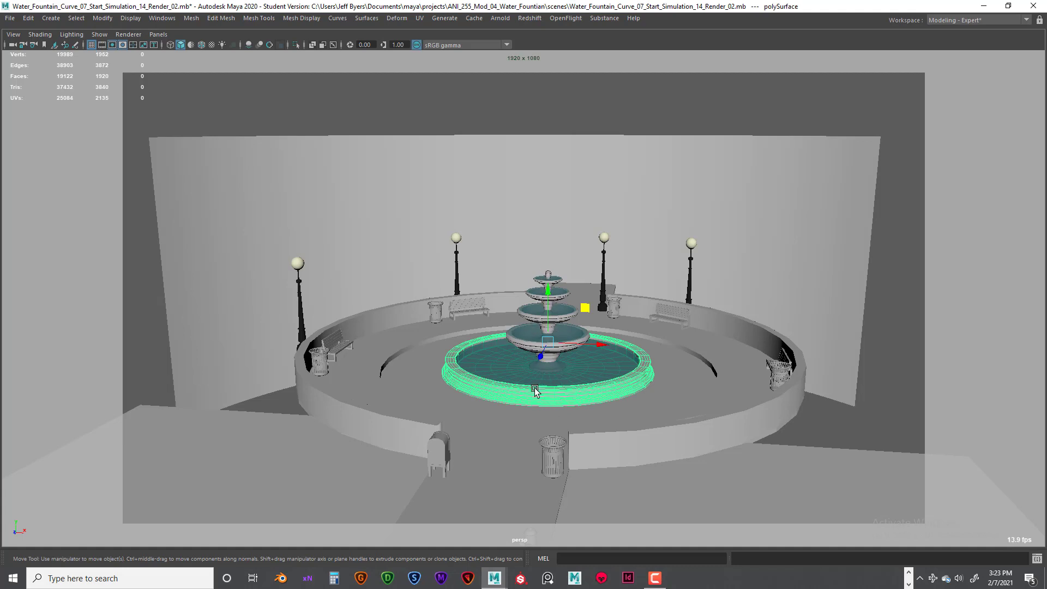
pyautogui.click(614, 451)
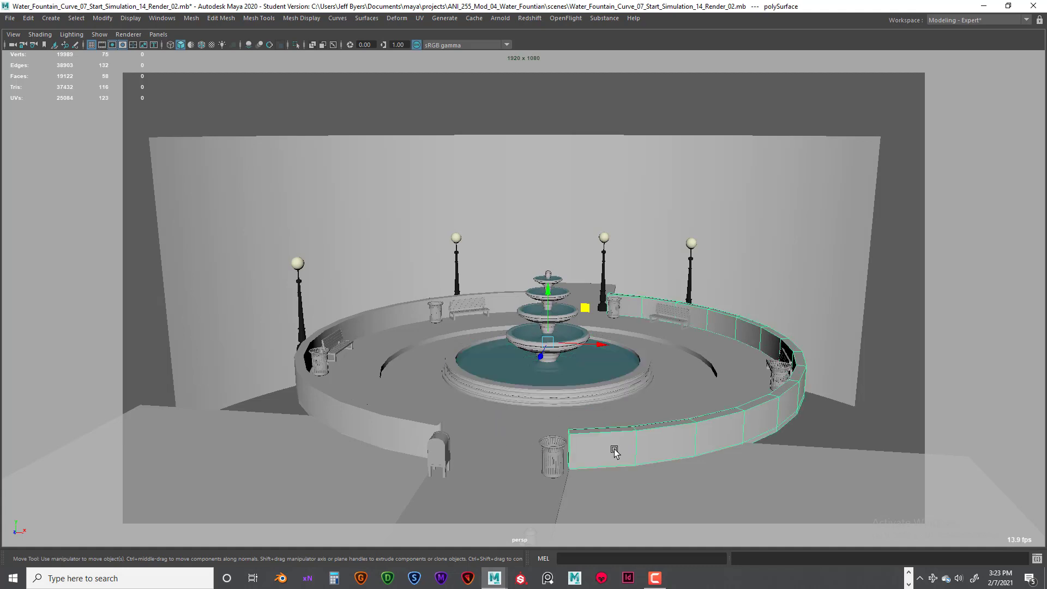
pyautogui.click(407, 423)
pyautogui.click(358, 371)
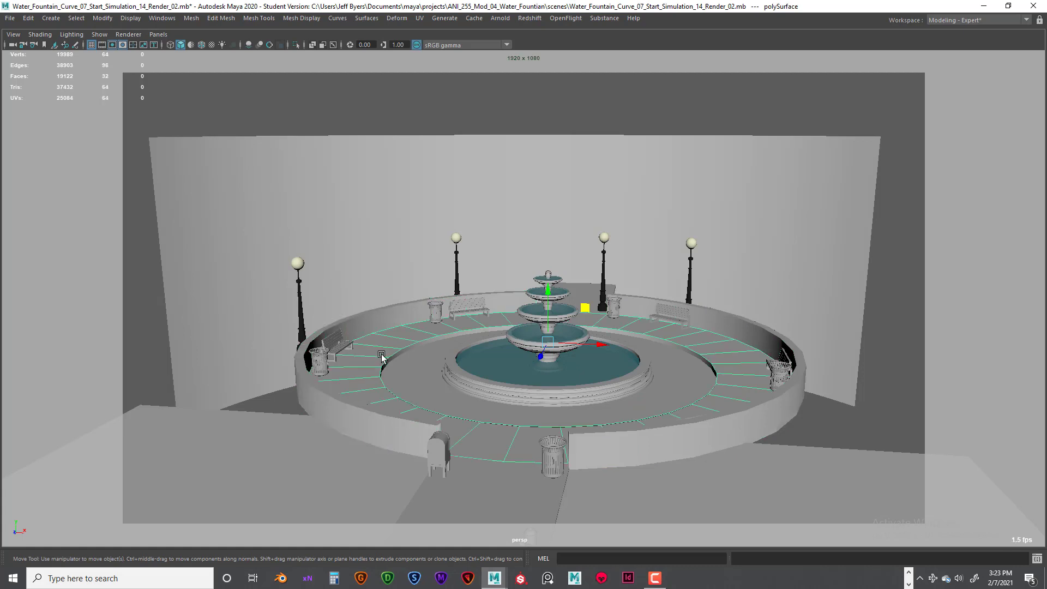
pyautogui.click(629, 454)
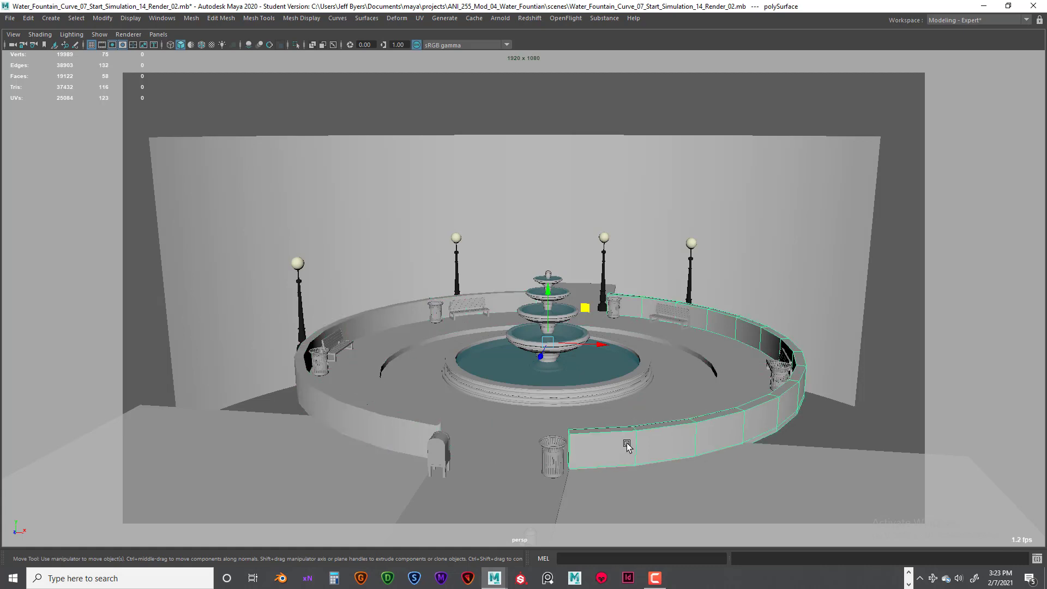
pyautogui.click(511, 431)
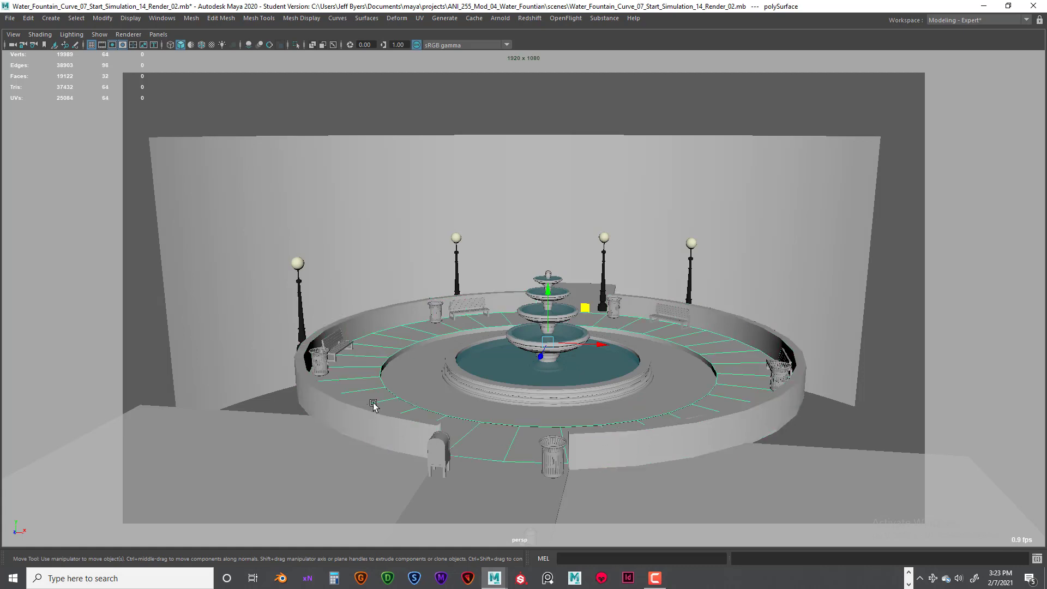
pyautogui.click(374, 408)
pyautogui.click(370, 387)
pyautogui.click(370, 416)
pyautogui.click(600, 453)
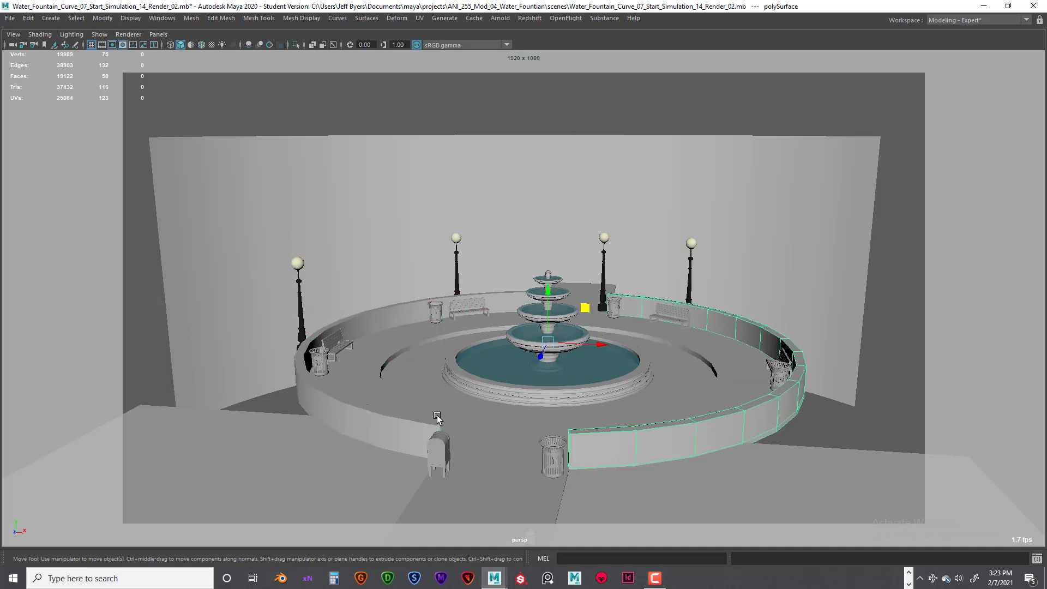
pyautogui.click(358, 389)
# Review the bins and benches beside the wall, the entrance mailbox and bin, and one lamp post by selecting each
pyautogui.click(317, 362)
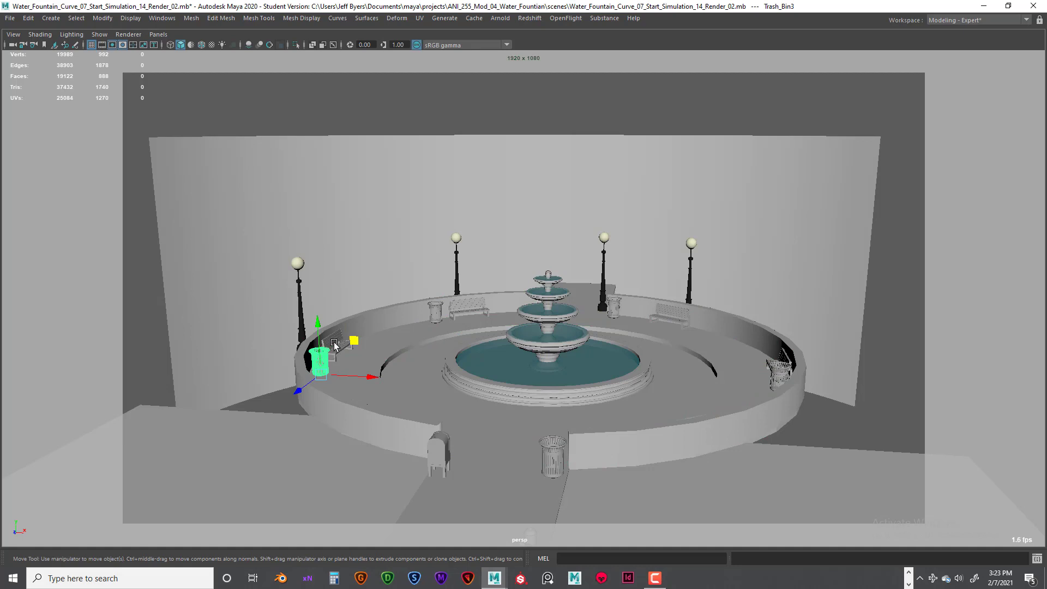
pyautogui.click(334, 349)
pyautogui.click(438, 312)
pyautogui.click(465, 308)
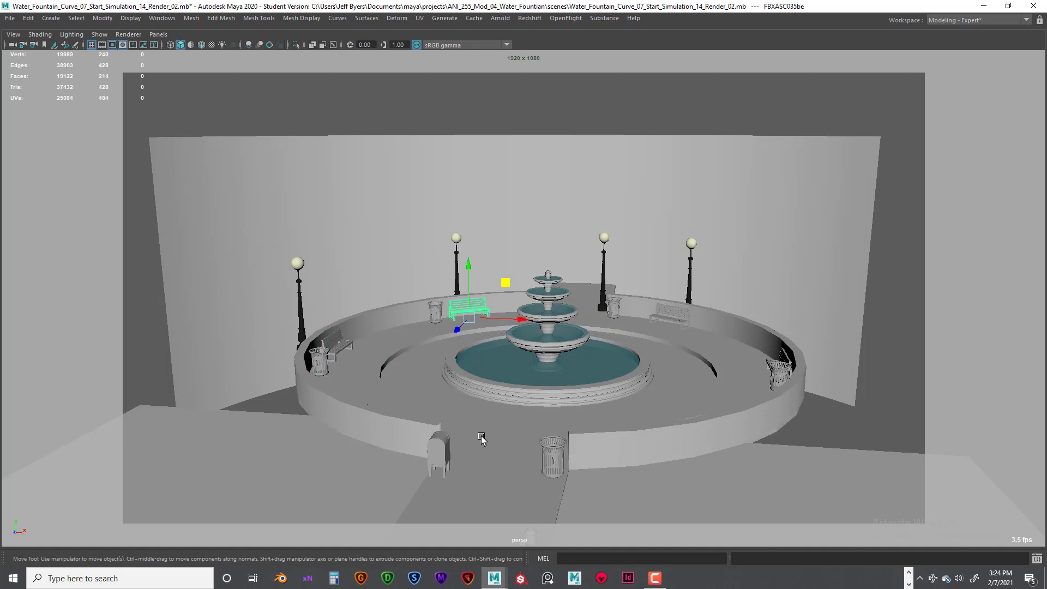
pyautogui.click(445, 457)
pyautogui.click(552, 455)
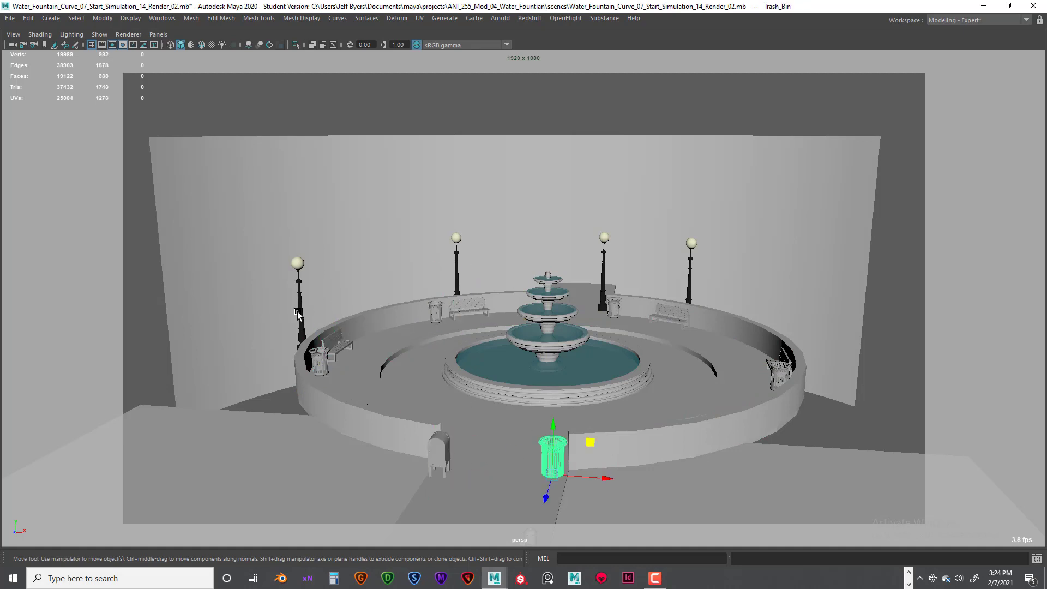
pyautogui.click(302, 317)
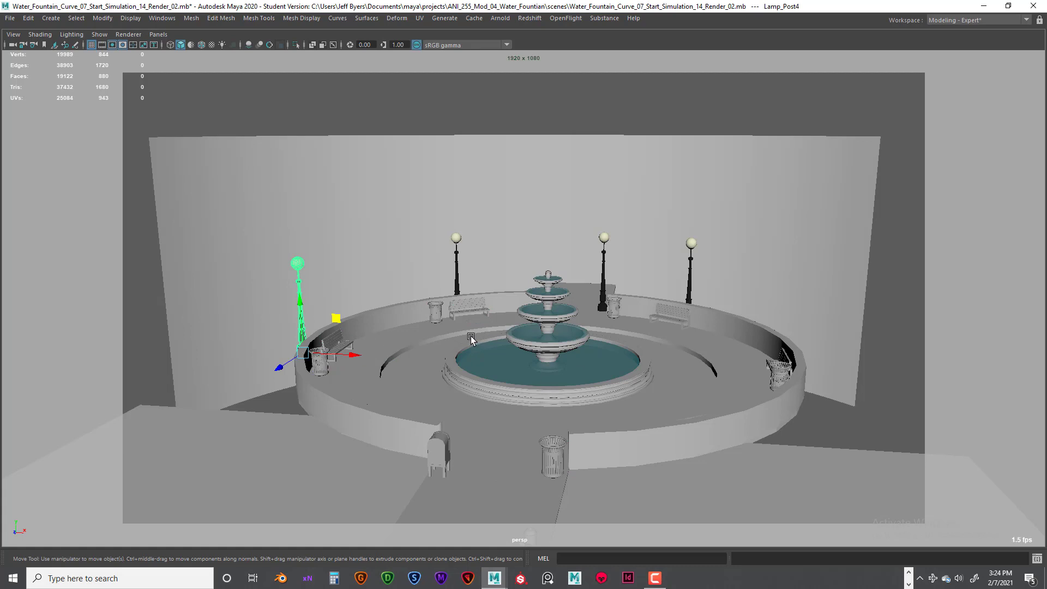
# Examine the curved backdrop, the ground, the entrance walkway, the perimeter wall and the plaza's floor rings by selecting each
pyautogui.click(349, 400)
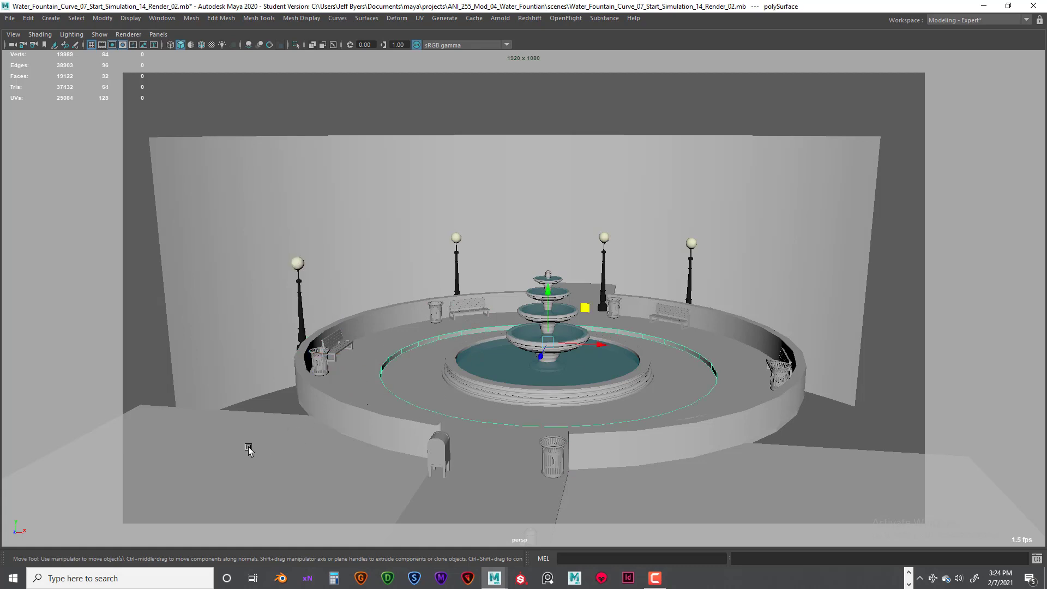
pyautogui.click(243, 374)
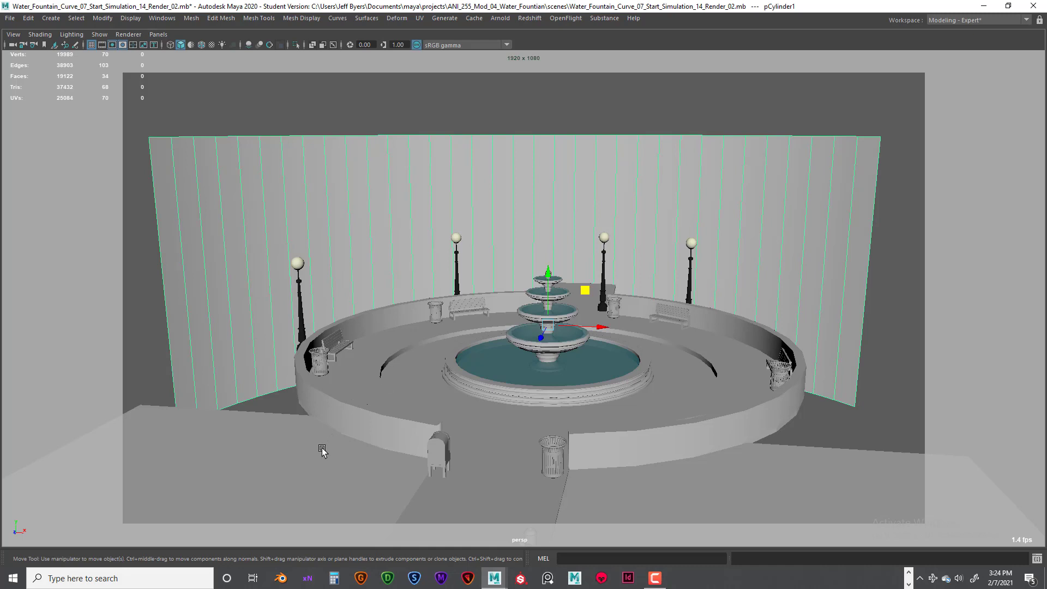
pyautogui.click(280, 440)
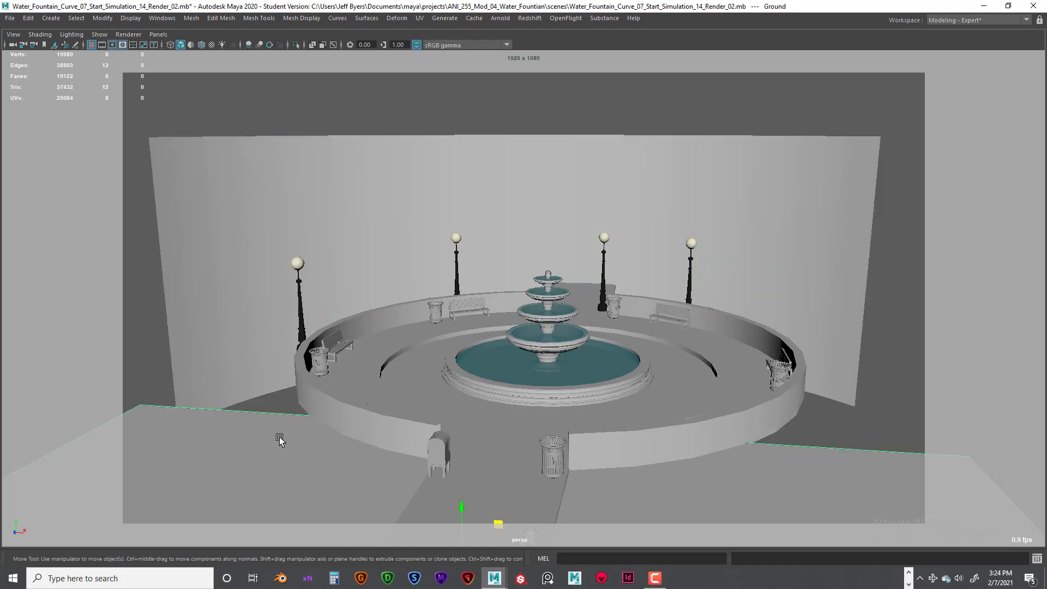
pyautogui.click(484, 478)
pyautogui.click(369, 416)
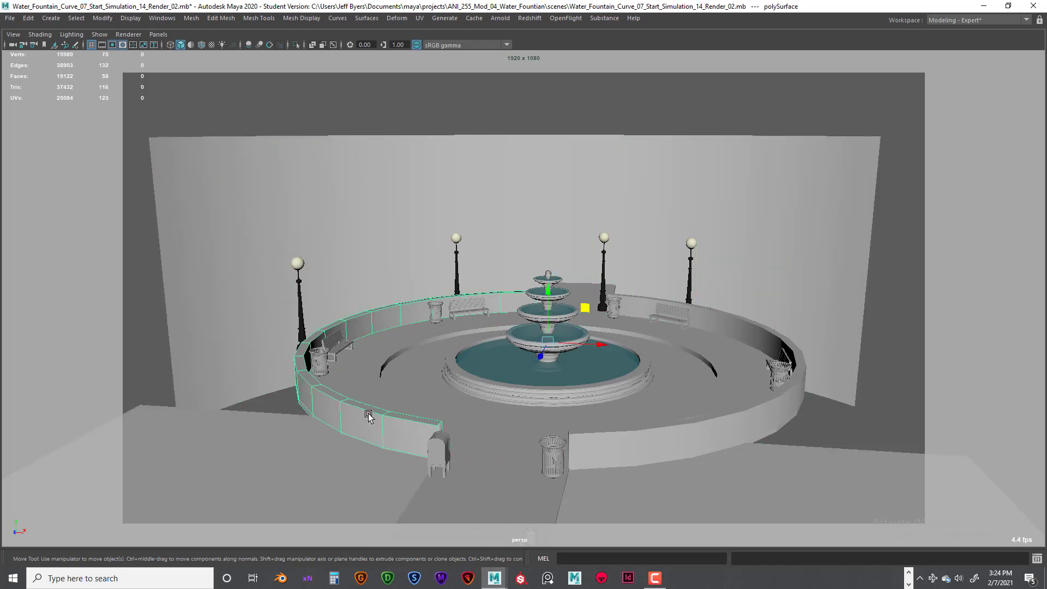
pyautogui.click(649, 349)
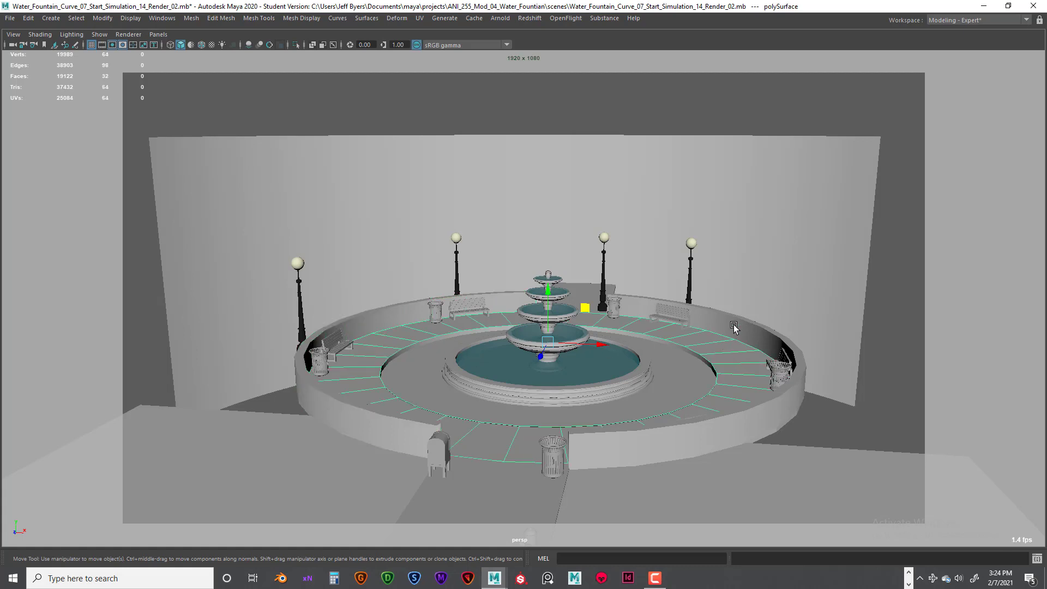
pyautogui.click(406, 377)
pyautogui.click(376, 369)
pyautogui.click(428, 376)
pyautogui.click(375, 378)
pyautogui.click(352, 329)
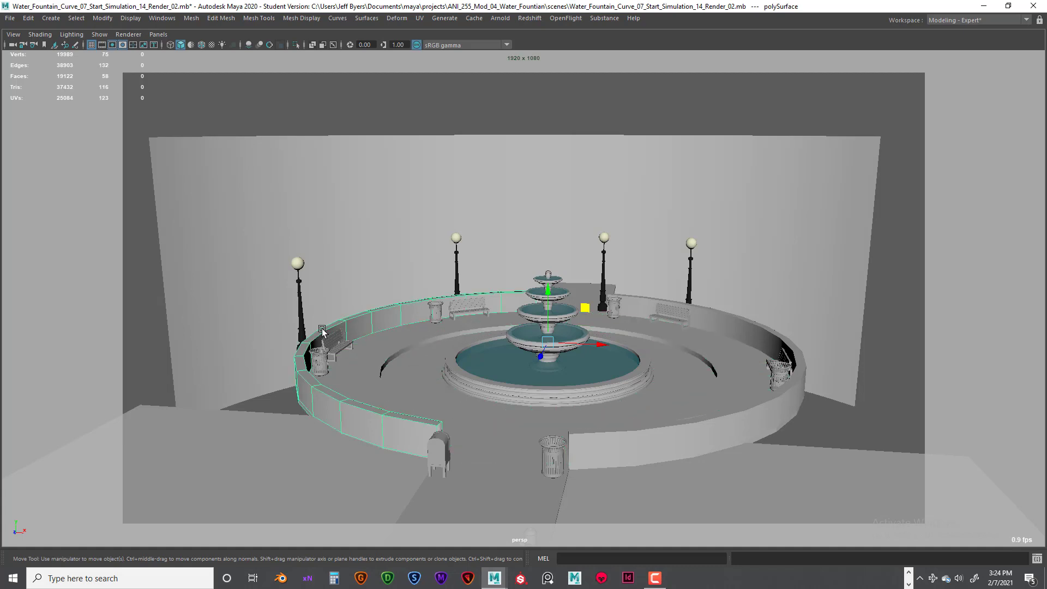
# Select each of the four lamp posts around the plaza in turn to examine them
pyautogui.click(303, 334)
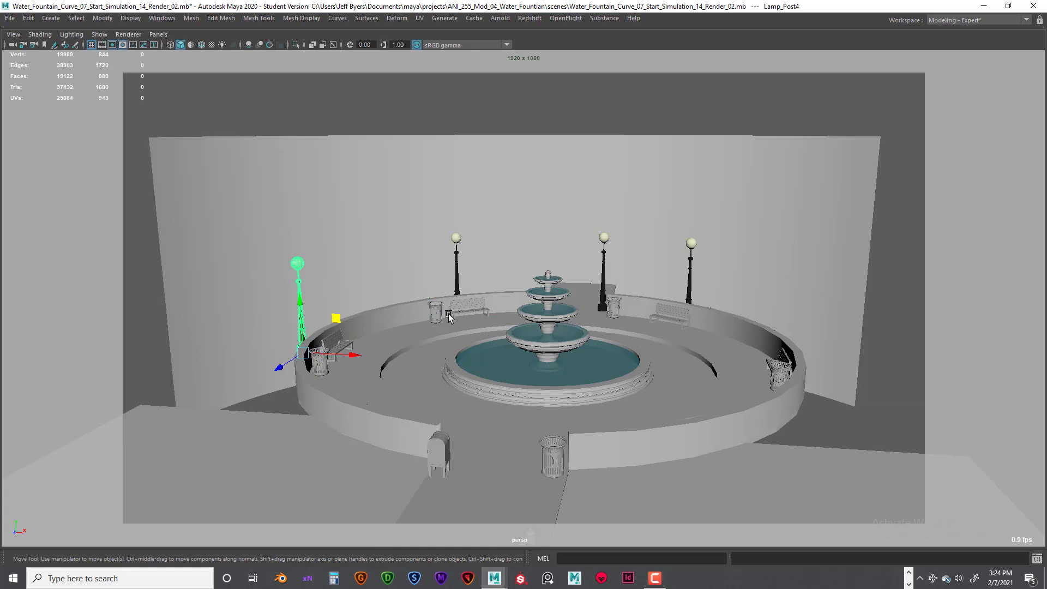
pyautogui.click(455, 269)
pyautogui.click(602, 278)
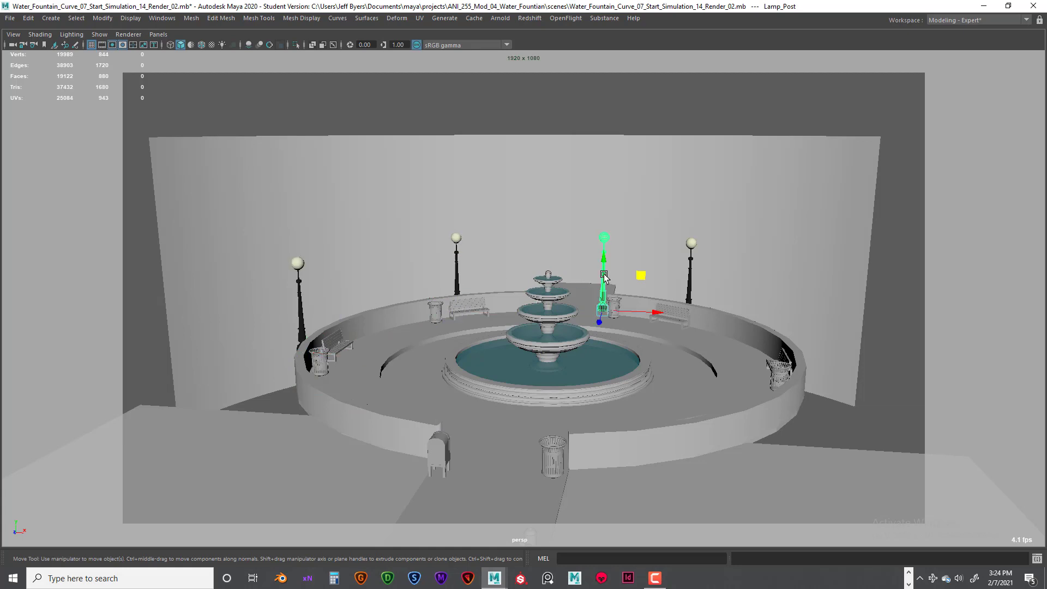
pyautogui.click(688, 283)
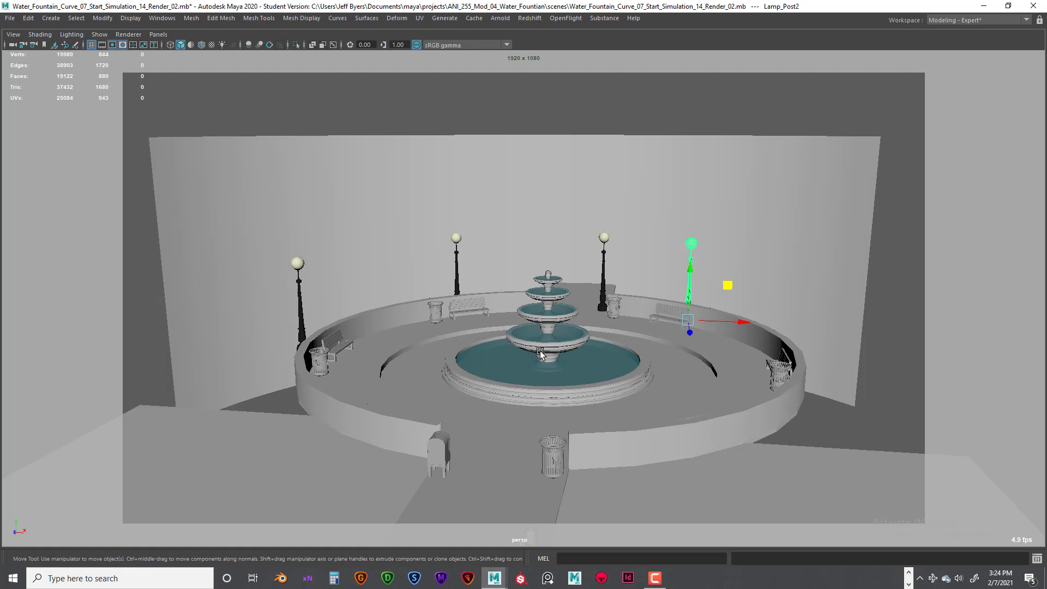
# Turn textured display back on and inspect the textured fountain and plaza from near and far
pyautogui.press('6')
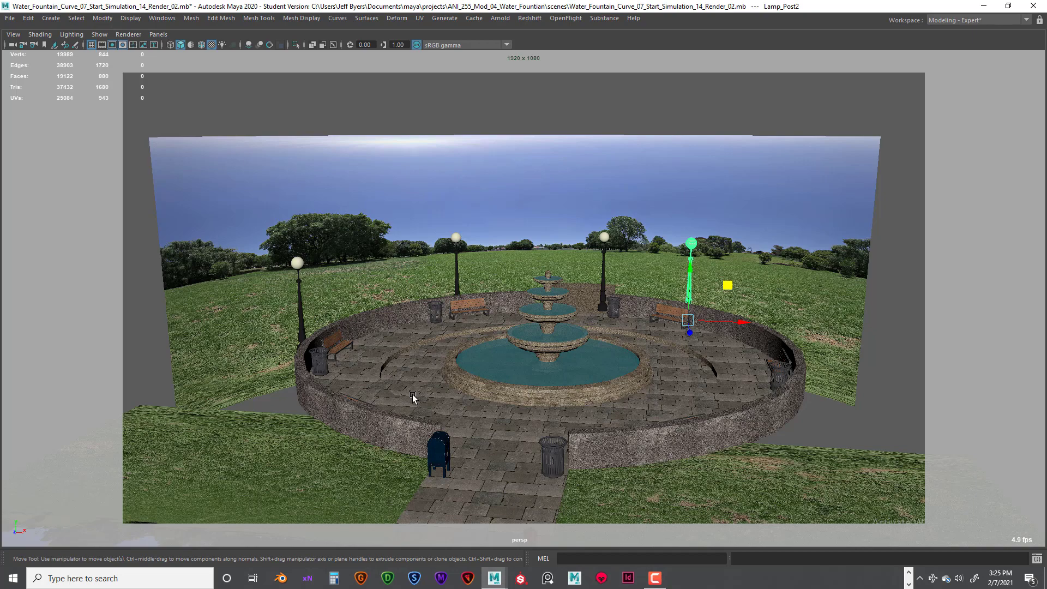
pyautogui.scroll(3, 436, 403)
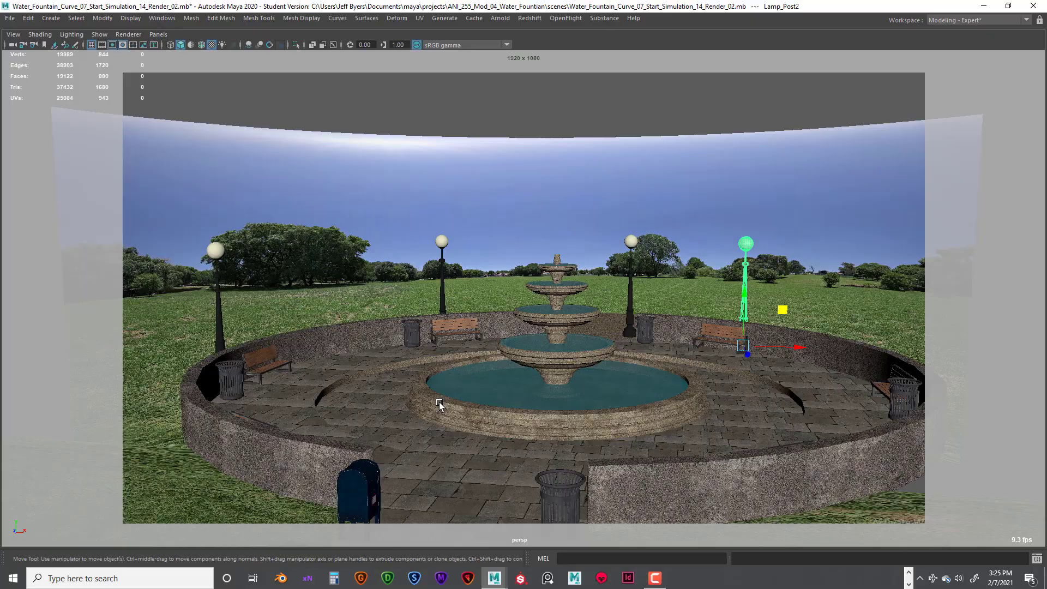
pyautogui.keyDown('alt'); pyautogui.moveTo(467, 398); pyautogui.dragTo(485, 373); pyautogui.keyUp('alt')
pyautogui.keyDown('alt'); pyautogui.moveTo(484, 373); pyautogui.dragTo(539, 326, button='right'); pyautogui.keyUp('alt')
pyautogui.keyDown('alt'); pyautogui.moveTo(538, 326); pyautogui.dragTo(538, 323, button='middle'); pyautogui.keyUp('alt')
pyautogui.scroll(-4, 578, 352)
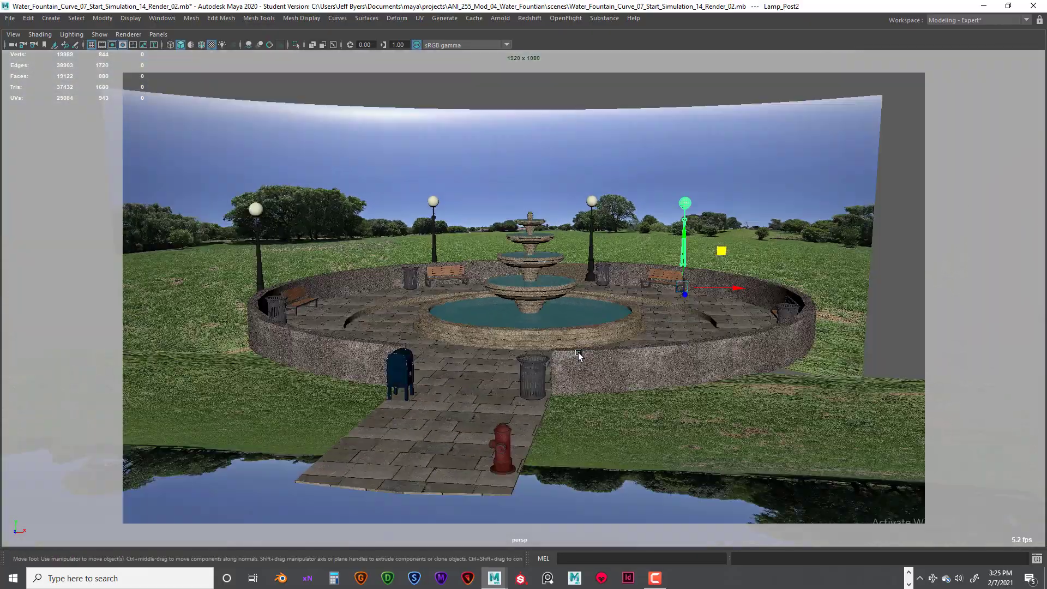
pyautogui.scroll(4, 578, 352)
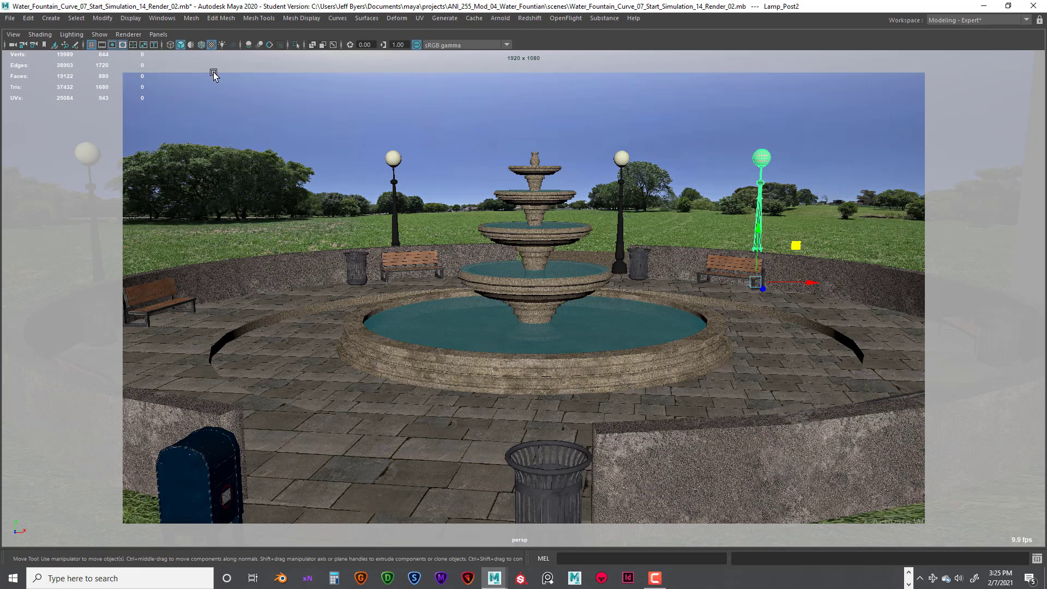
# Enable the display of lights in the viewport and bring the whole plaza into view
pyautogui.click(99, 34)
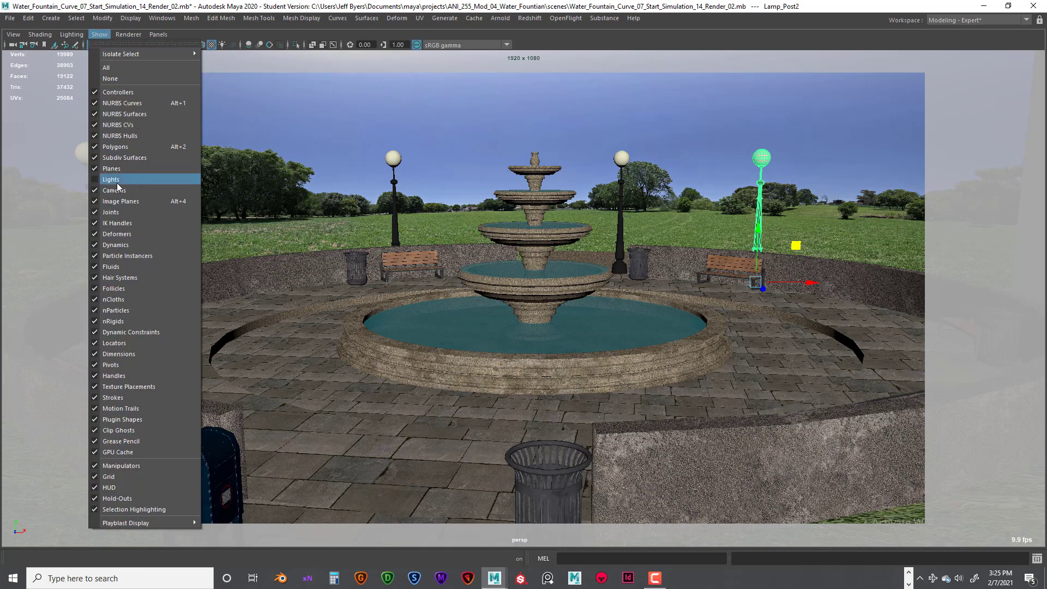
pyautogui.click(112, 175)
pyautogui.scroll(-4, 572, 371)
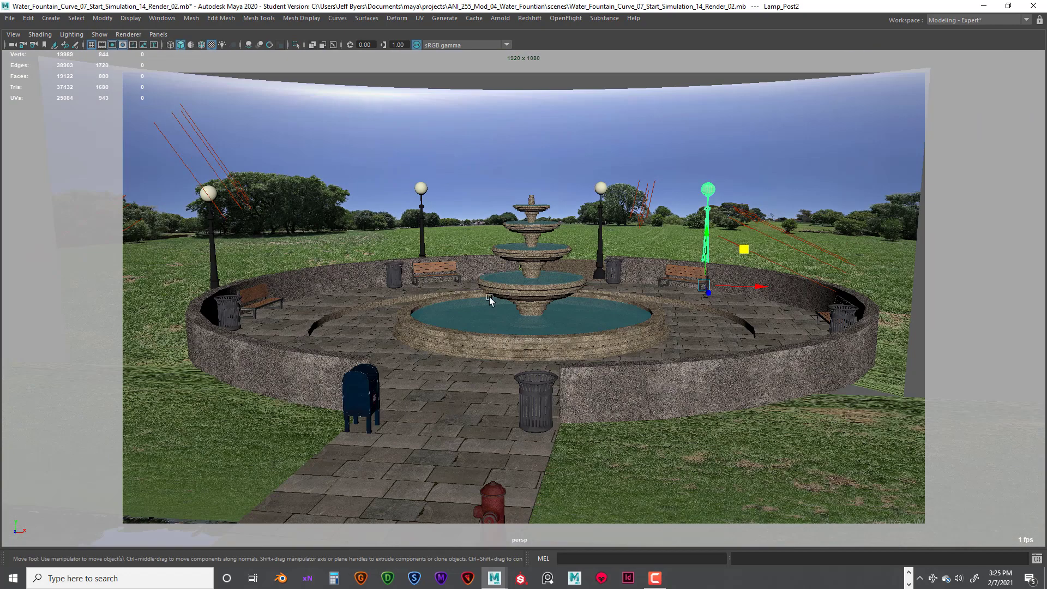
# Select the directional lights above the plaza one after another to examine their placement
pyautogui.click(248, 202)
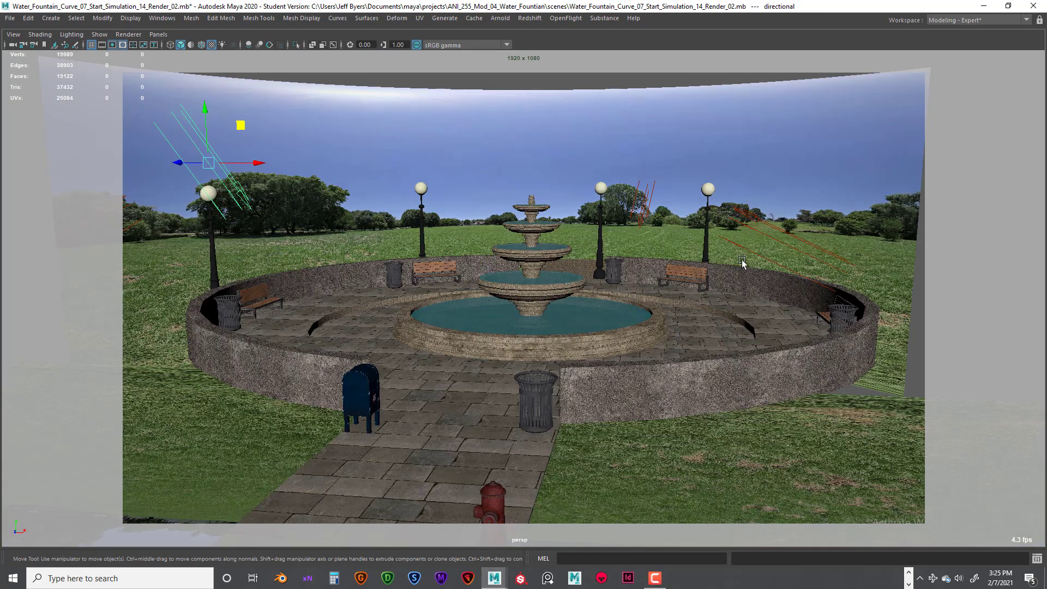
pyautogui.click(777, 242)
pyautogui.click(645, 209)
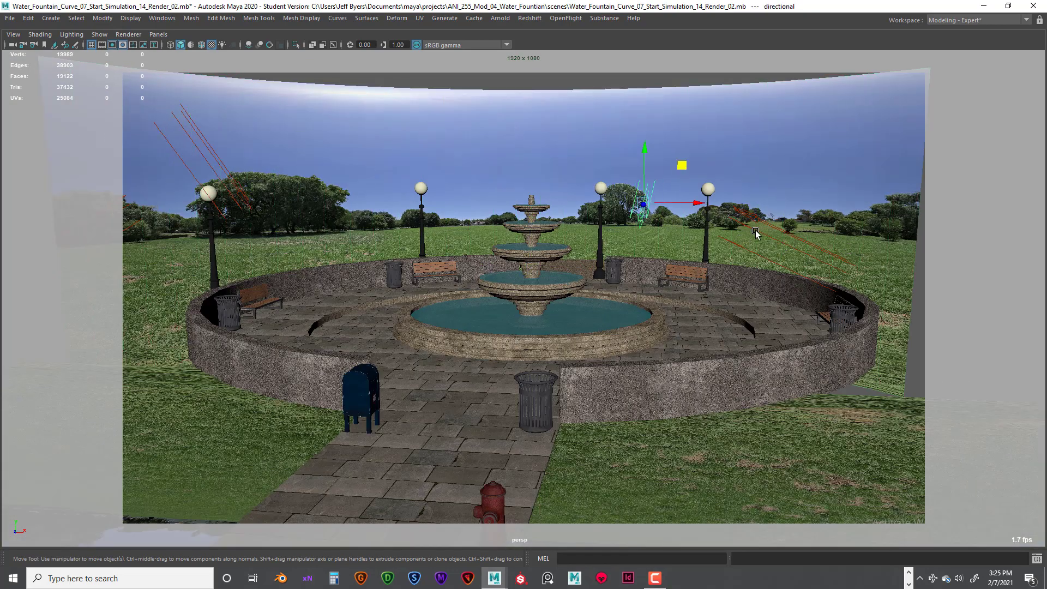
# Go through the directional lights on both sides of the plaza again, selecting each one to check its direction
pyautogui.click(752, 227)
pyautogui.click(642, 207)
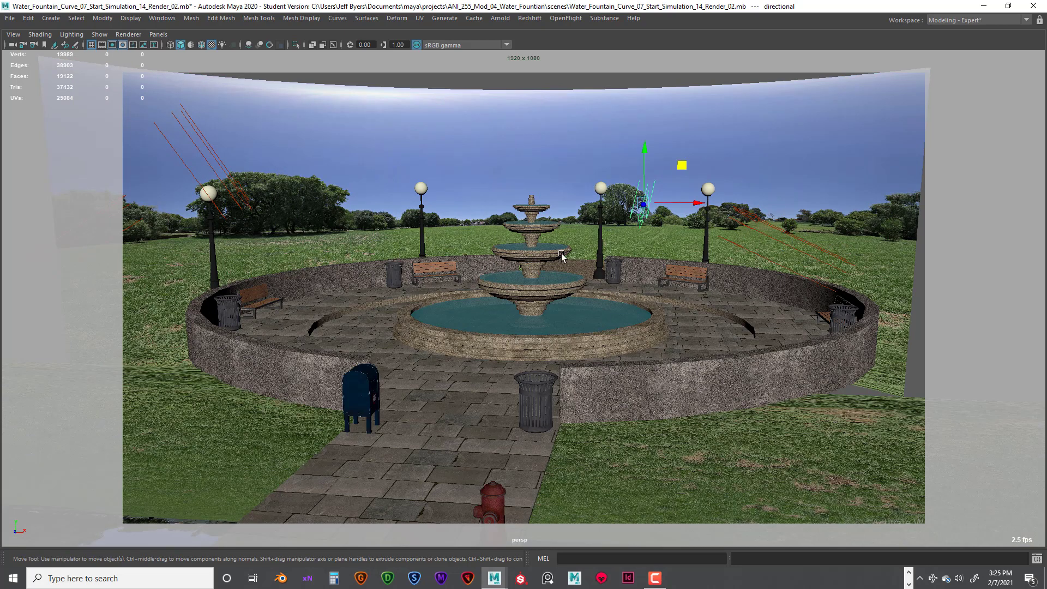
pyautogui.click(242, 201)
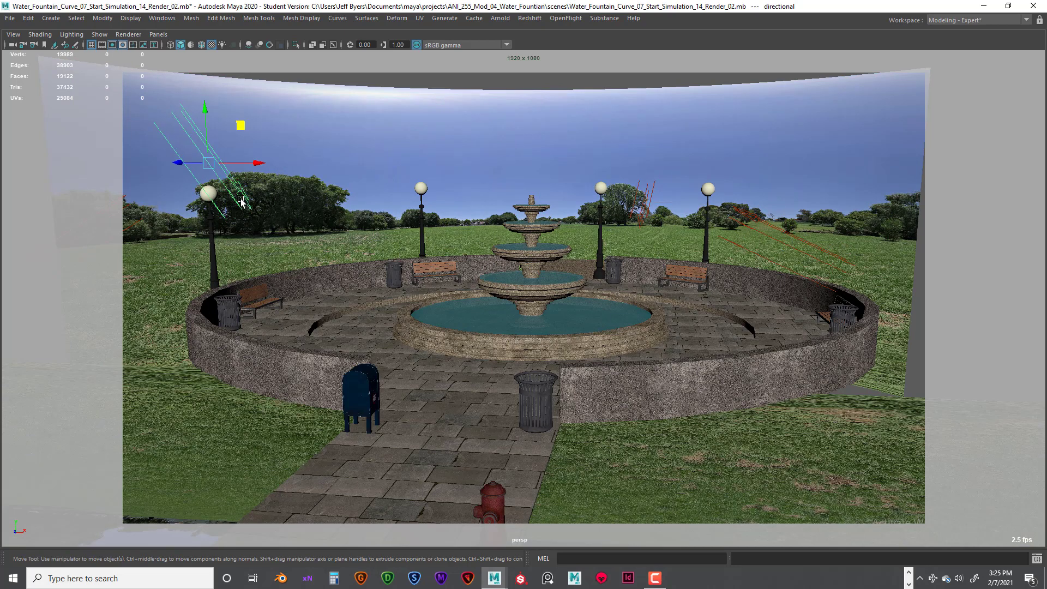
pyautogui.click(642, 208)
pyautogui.click(758, 234)
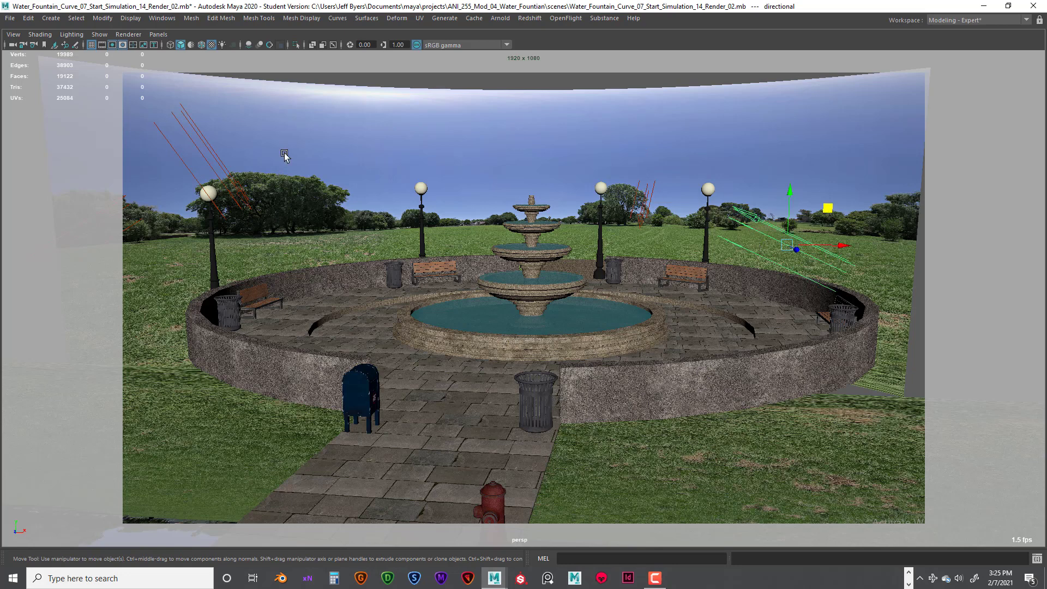
# Review the light types available for creation, including Directional Light, without adding one, and clear the selection
pyautogui.click(54, 19)
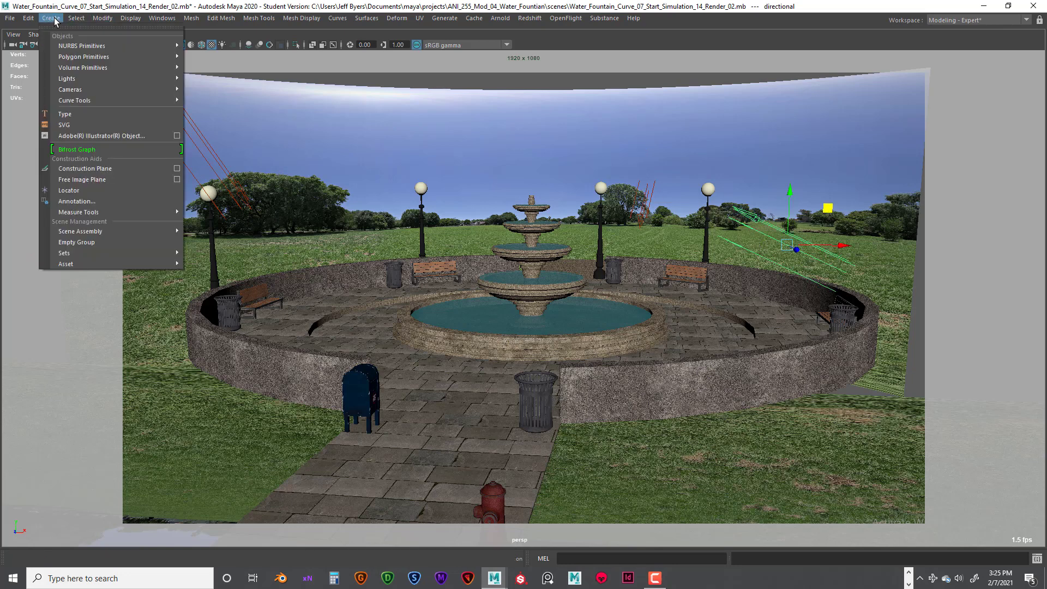
pyautogui.moveTo(137, 79)
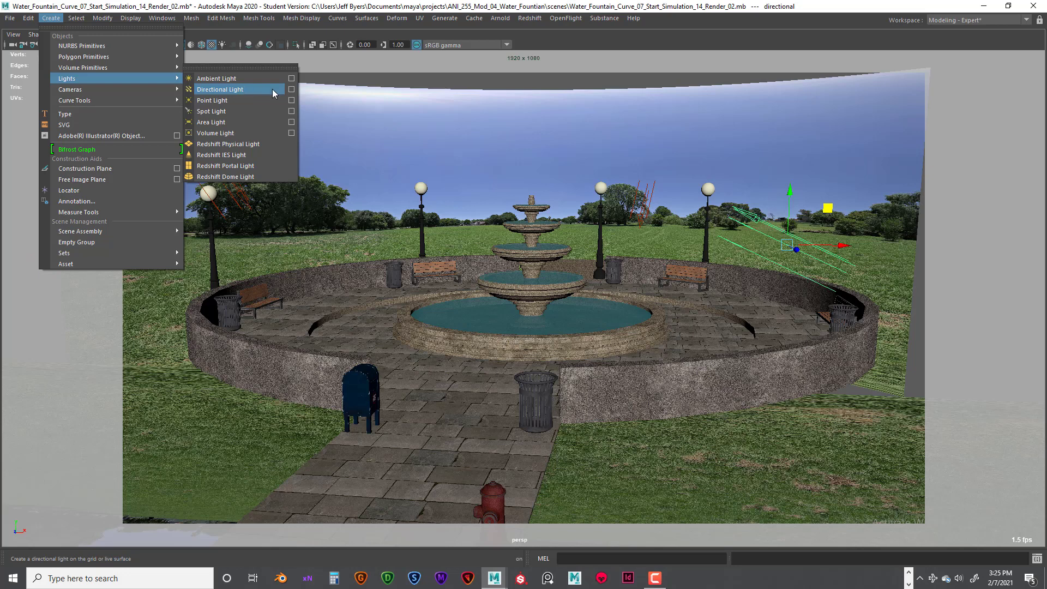
pyautogui.click(456, 81)
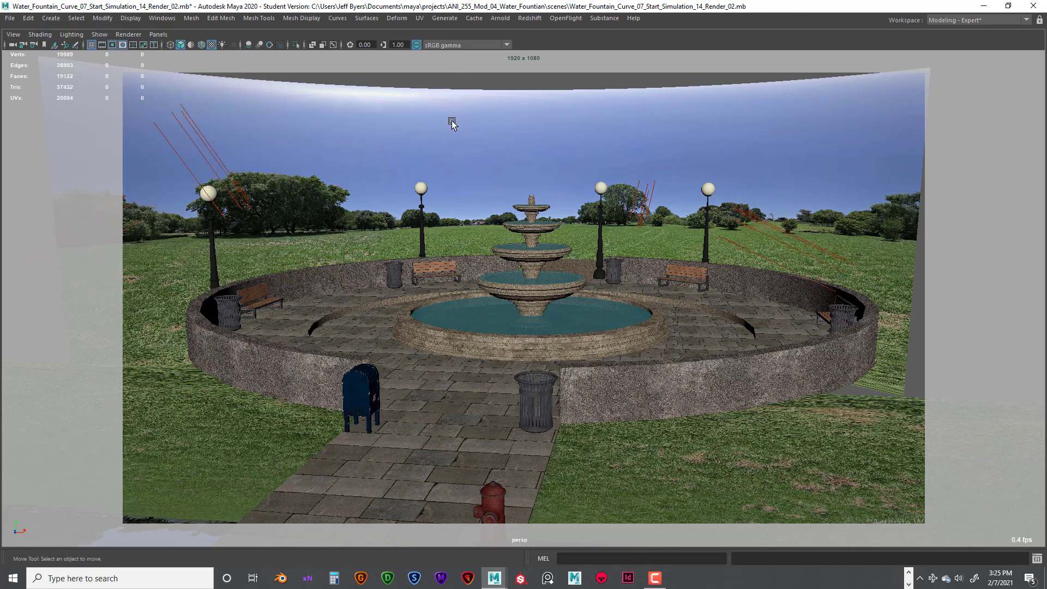
# Select the curved sky backdrop, a trash bin, a lamp post, a bench and the plaza paving in turn to examine them
pyautogui.click(449, 132)
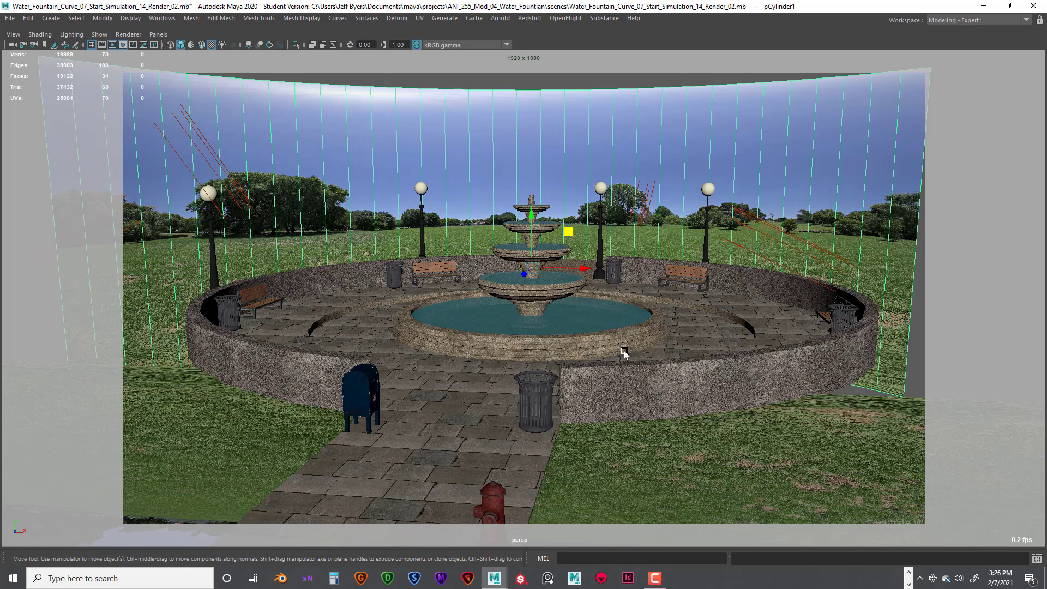
pyautogui.click(232, 309)
pyautogui.click(213, 256)
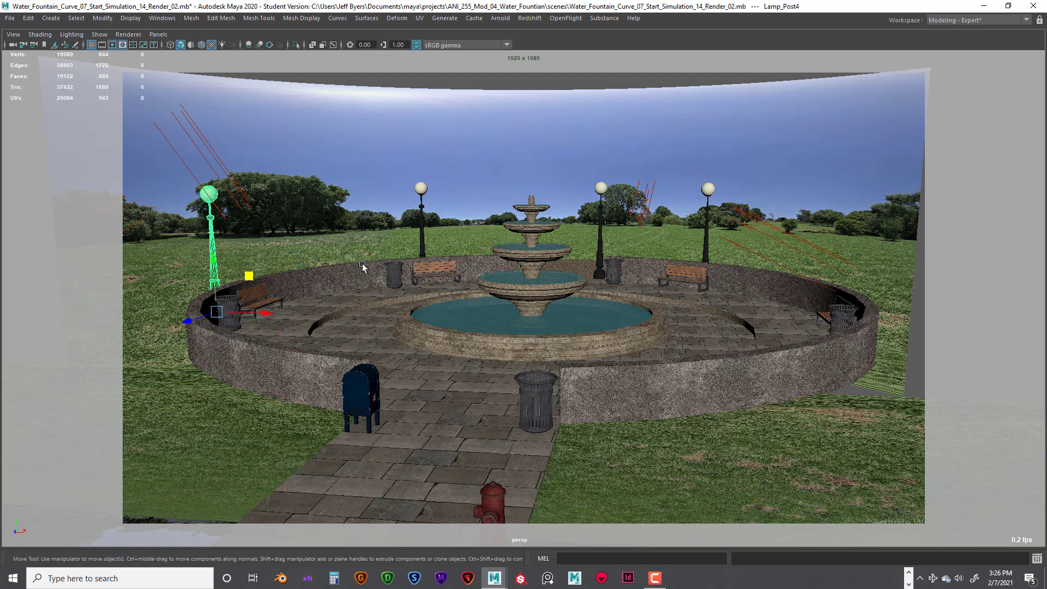
pyautogui.click(421, 271)
pyautogui.click(362, 299)
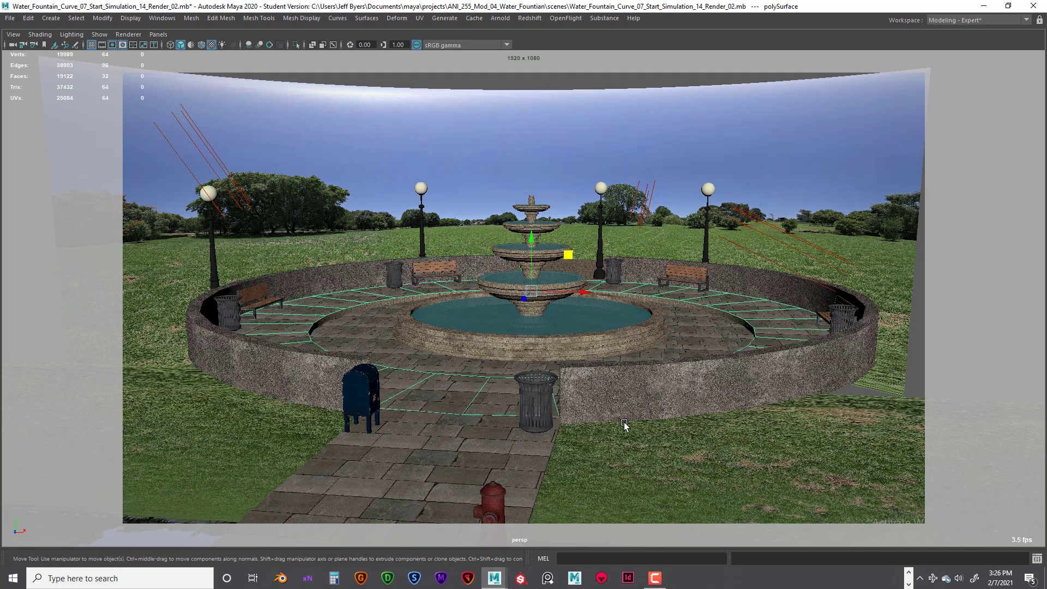
# Inspect the fountain plaza up close, from a low angle and from far enough away to see the walkway's end
pyautogui.keyDown('alt'); pyautogui.moveTo(597, 416); pyautogui.dragTo(650, 416, button='right'); pyautogui.keyUp('alt')
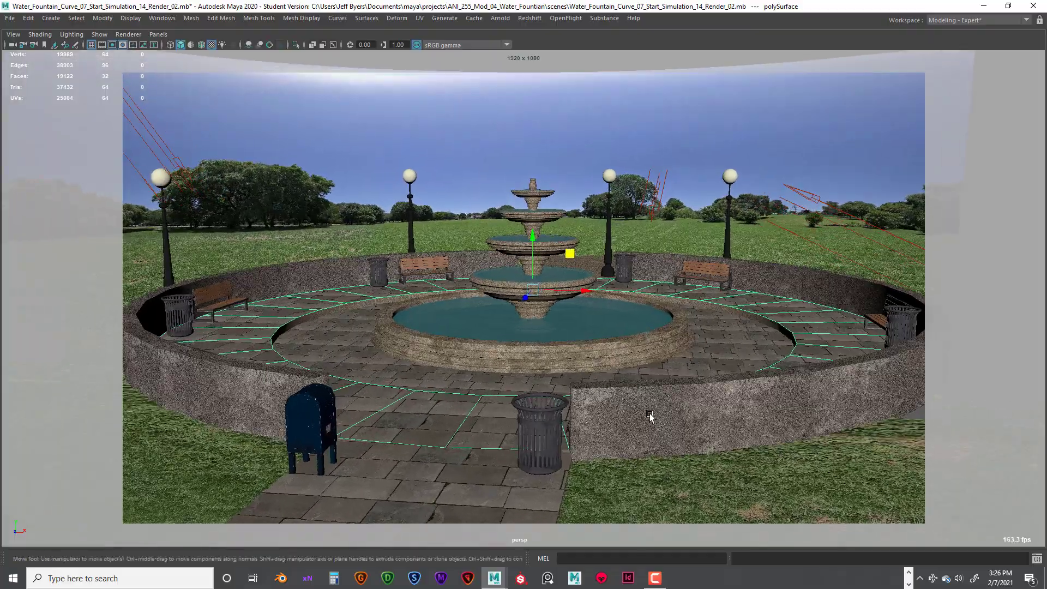
pyautogui.keyDown('alt'); pyautogui.moveTo(650, 415); pyautogui.dragTo(650, 414); pyautogui.keyUp('alt')
pyautogui.moveTo(635, 402)
pyautogui.keyDown('alt'); pyautogui.mouseDown(button='right')
pyautogui.moveTo(659, 418)
pyautogui.moveTo(645, 407)
pyautogui.mouseUp(button='right'); pyautogui.keyUp('alt')
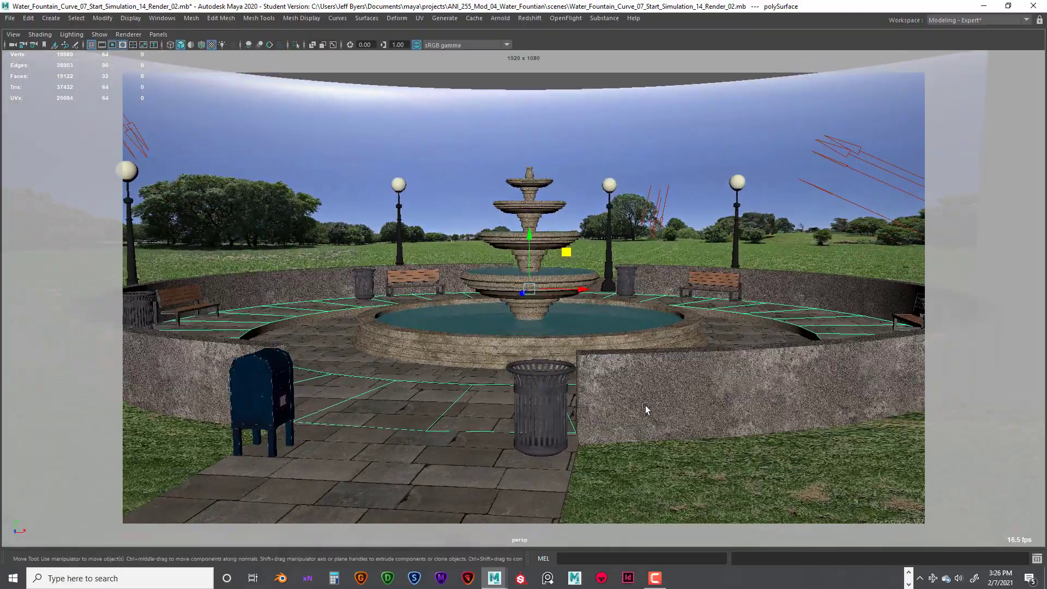
pyautogui.keyDown('alt'); pyautogui.moveTo(645, 408); pyautogui.dragTo(647, 385, button='middle'); pyautogui.keyUp('alt')
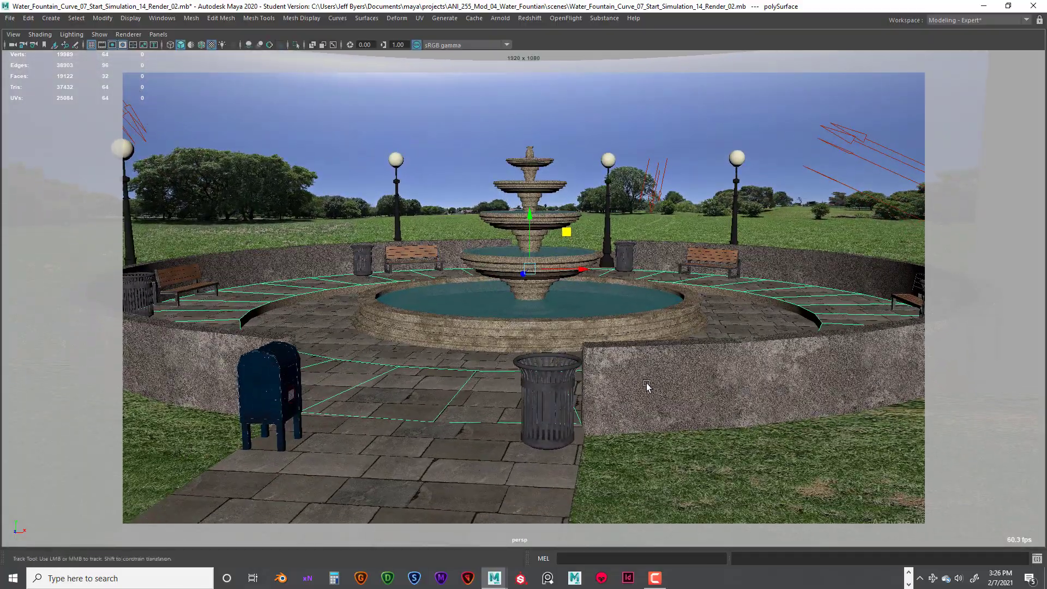
pyautogui.scroll(-3, 646, 385)
pyautogui.scroll(-2, 643, 387)
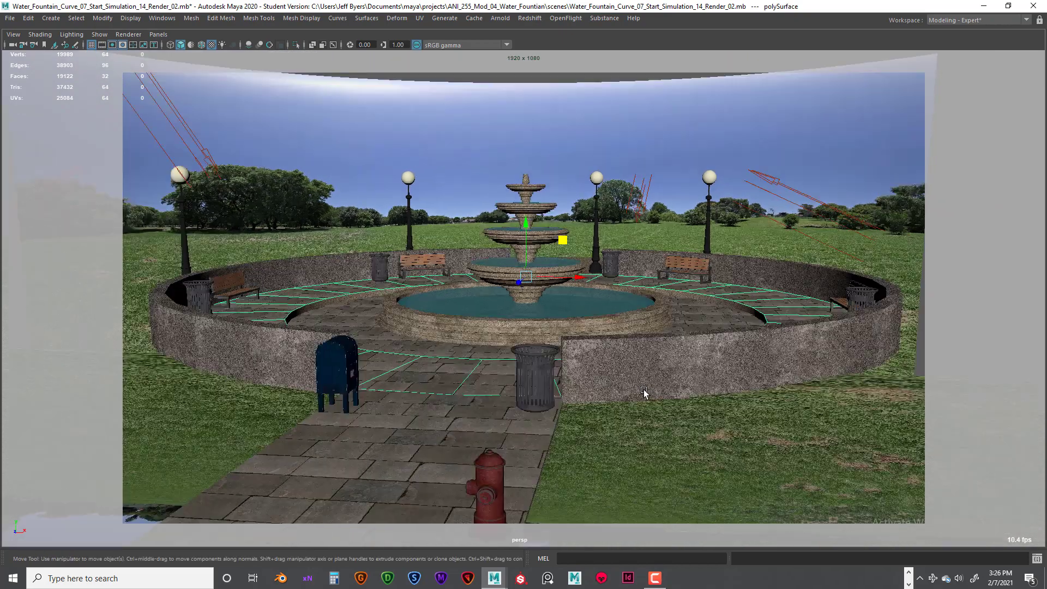
pyautogui.scroll(-2, 644, 392)
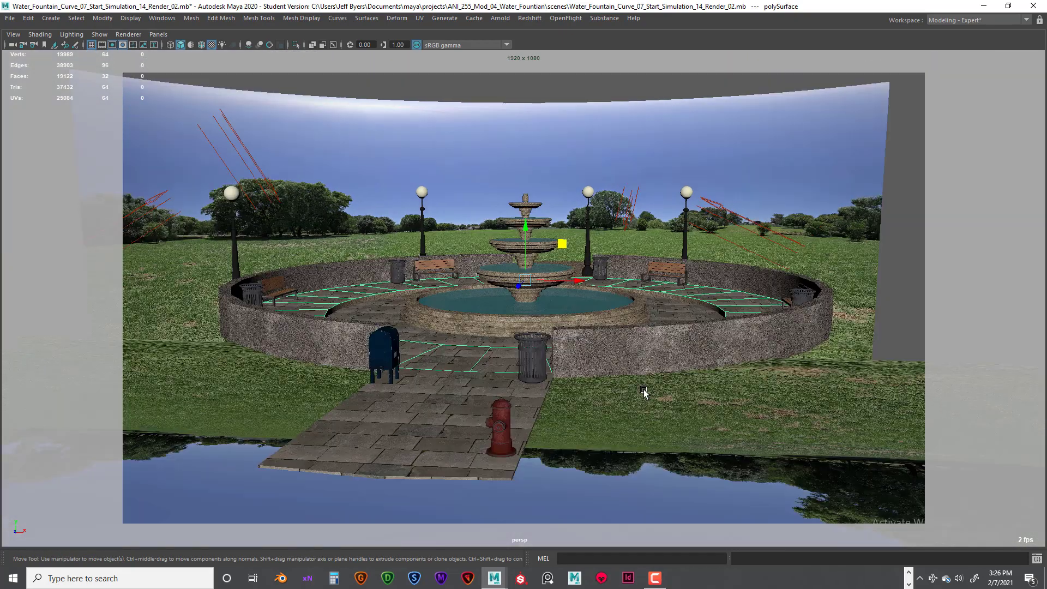
pyautogui.scroll(2, 643, 392)
# Select the ground and the fire hydrant in turn and examine the plaza entrance around them
pyautogui.click(714, 475)
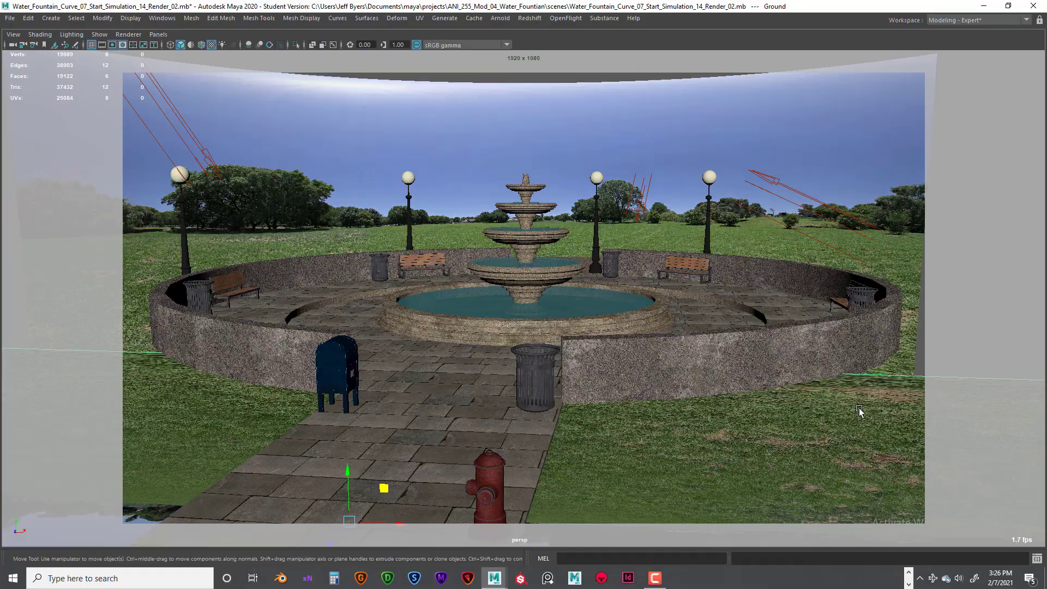
pyautogui.keyDown('alt'); pyautogui.moveTo(829, 393); pyautogui.dragTo(816, 392); pyautogui.keyUp('alt')
pyautogui.moveTo(816, 393)
pyautogui.keyDown('alt'); pyautogui.mouseDown(button='right')
pyautogui.moveTo(843, 397)
pyautogui.moveTo(794, 392)
pyautogui.moveTo(825, 402)
pyautogui.mouseUp(button='right'); pyautogui.keyUp('alt')
pyautogui.keyDown('alt'); pyautogui.moveTo(825, 402); pyautogui.dragTo(812, 390); pyautogui.keyUp('alt')
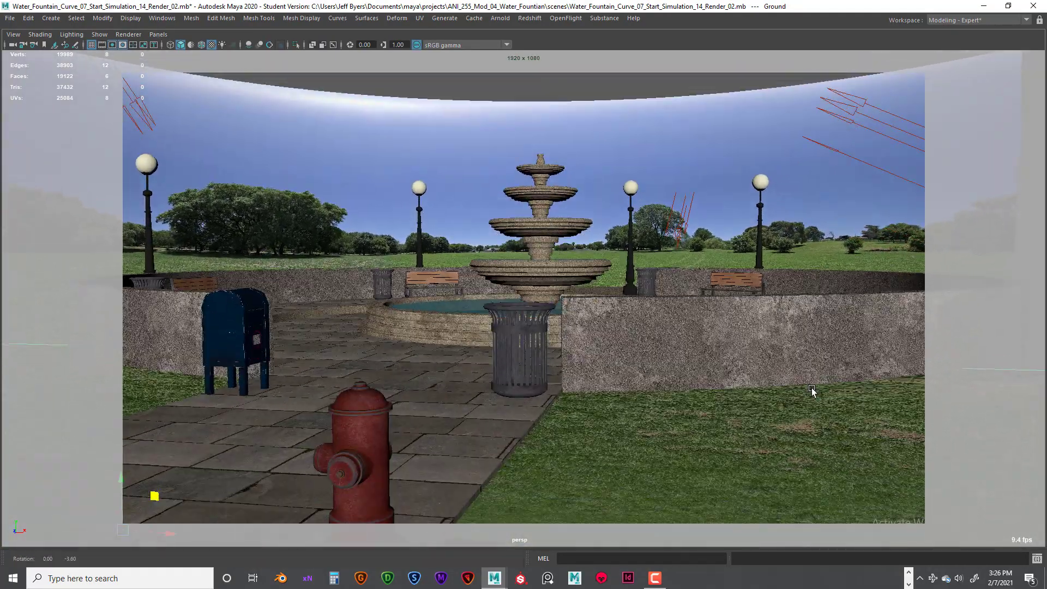
pyautogui.click(375, 427)
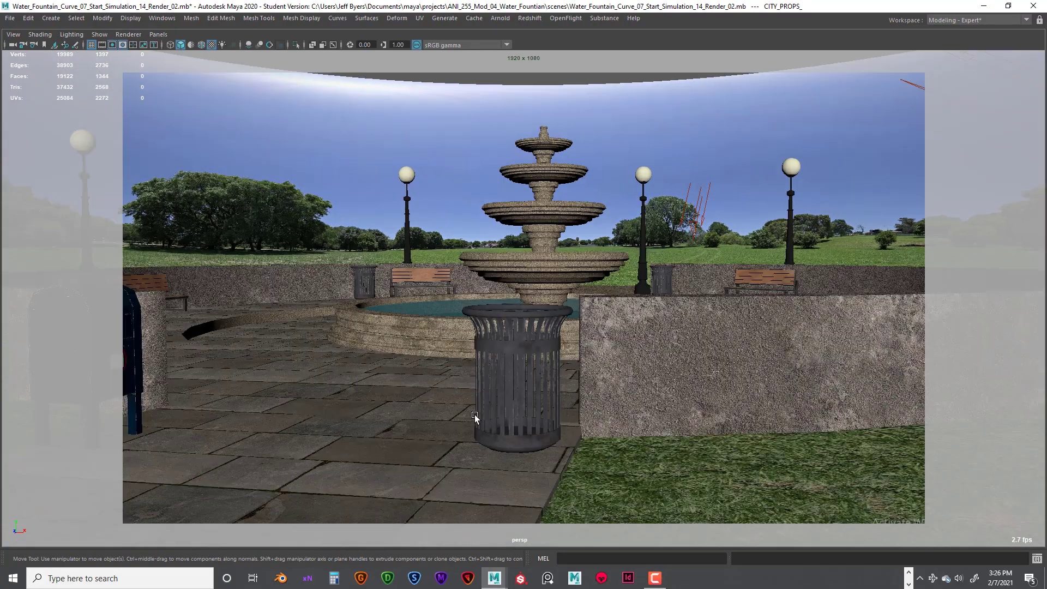
pyautogui.keyDown('alt'); pyautogui.moveTo(474, 417); pyautogui.dragTo(485, 392); pyautogui.keyUp('alt')
pyautogui.scroll(-5, 529, 415)
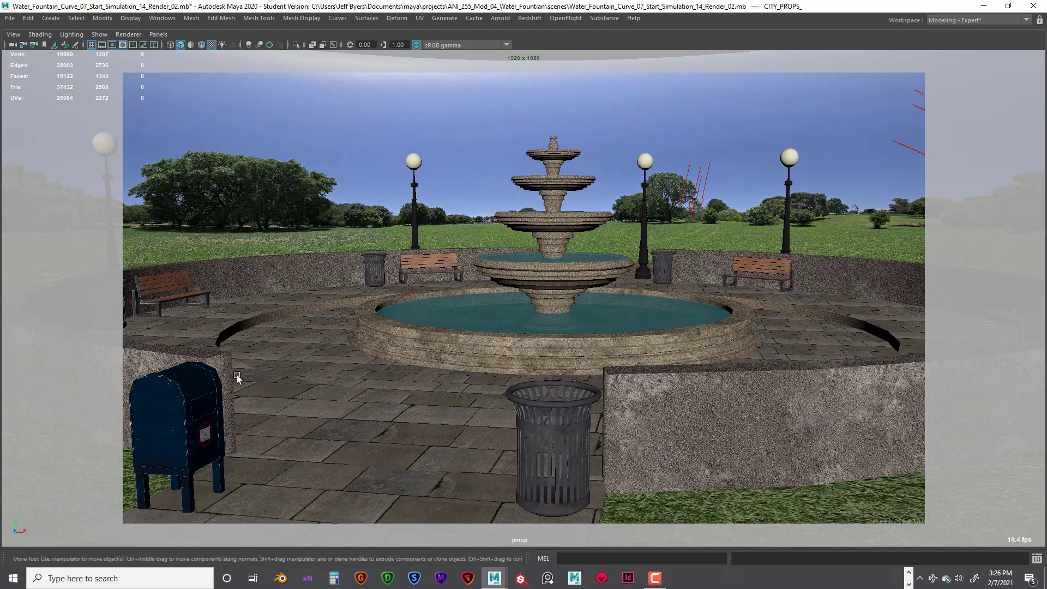
# Select the mailbox, the front trash bin, a lamp post and two benches in turn to examine the city props
pyautogui.click(205, 409)
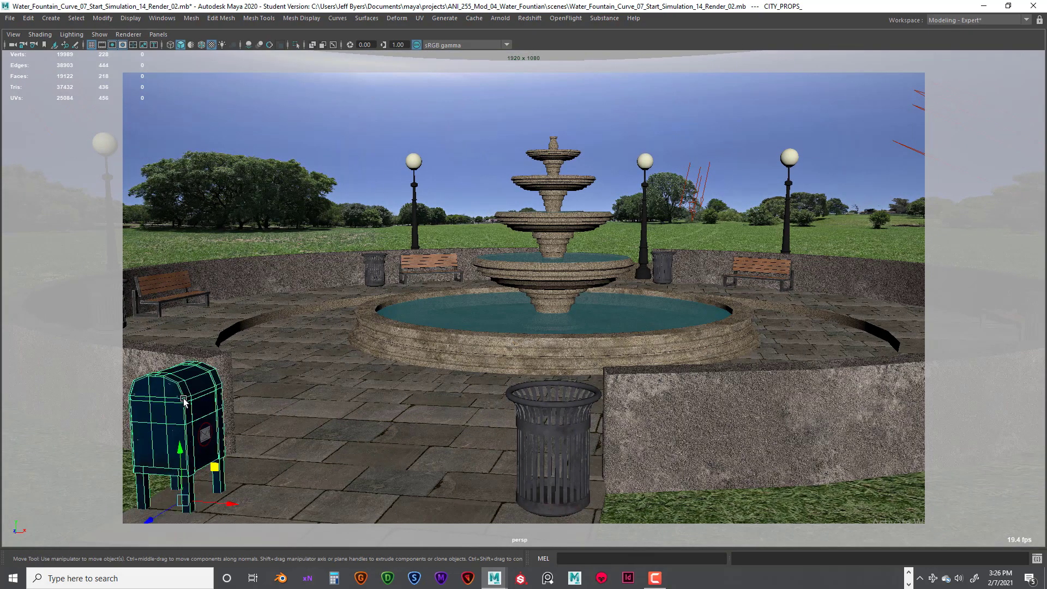
pyautogui.click(543, 406)
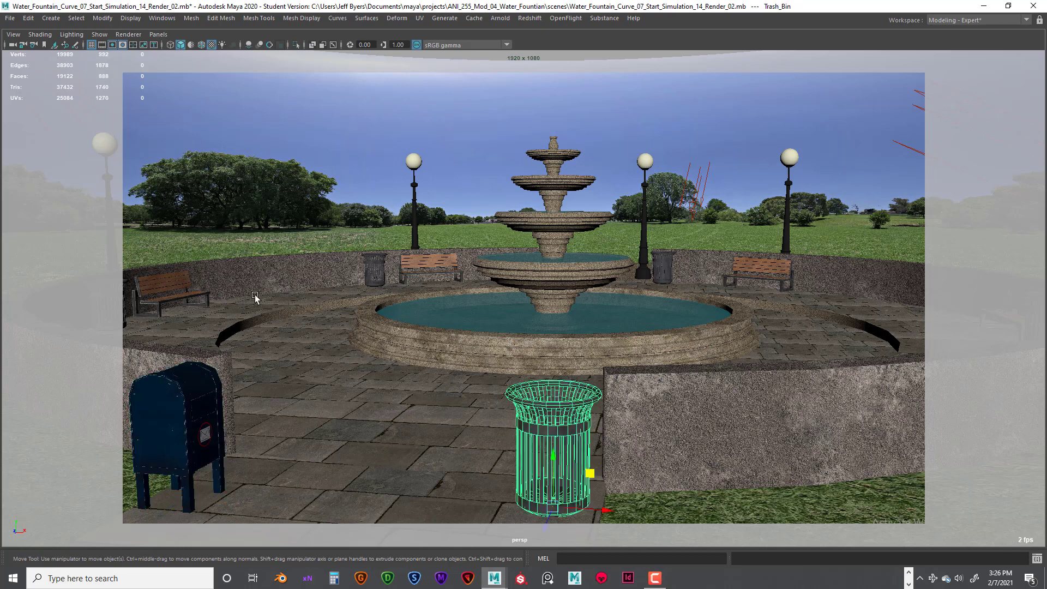
pyautogui.click(196, 404)
pyautogui.click(526, 401)
pyautogui.click(170, 295)
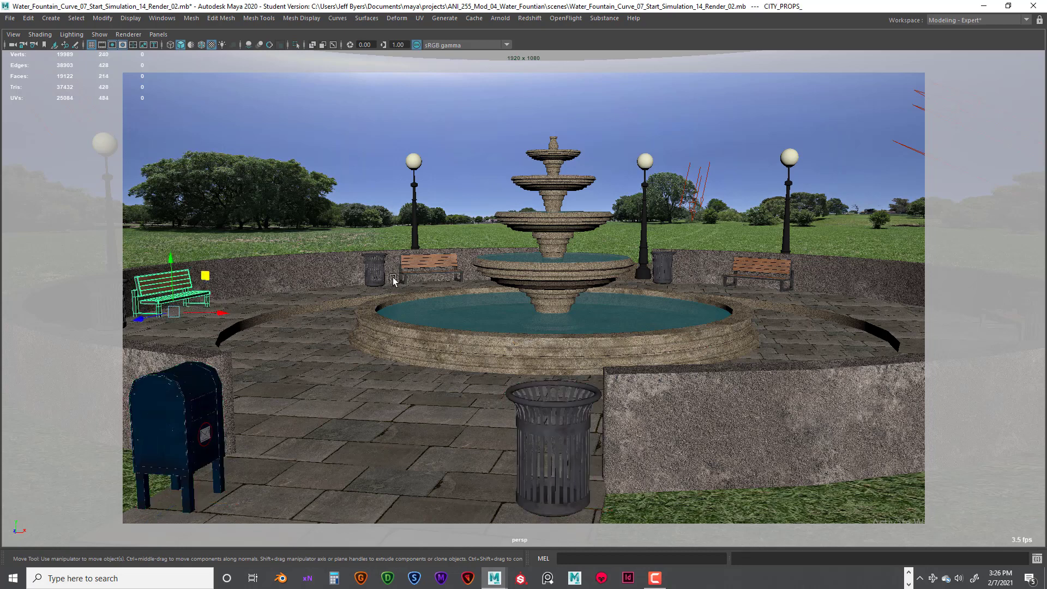
pyautogui.click(417, 217)
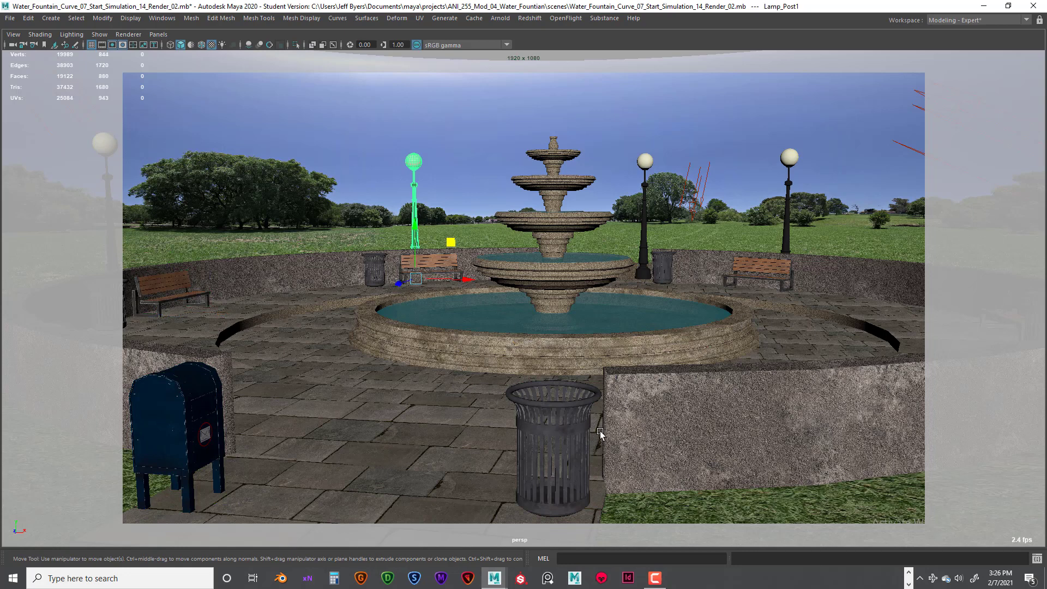
pyautogui.click(546, 442)
pyautogui.click(174, 436)
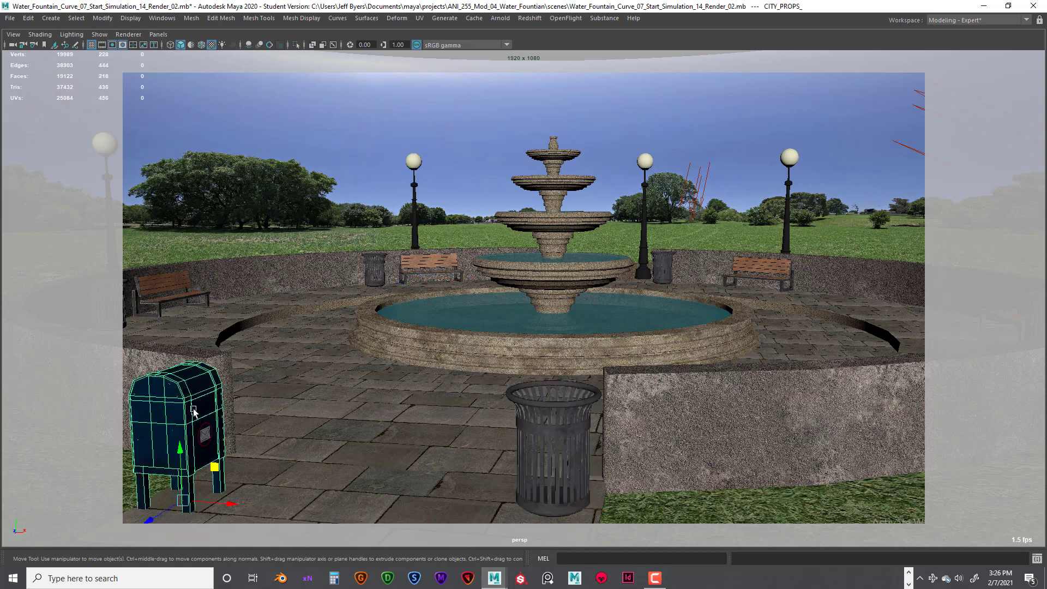
pyautogui.click(169, 287)
pyautogui.click(444, 266)
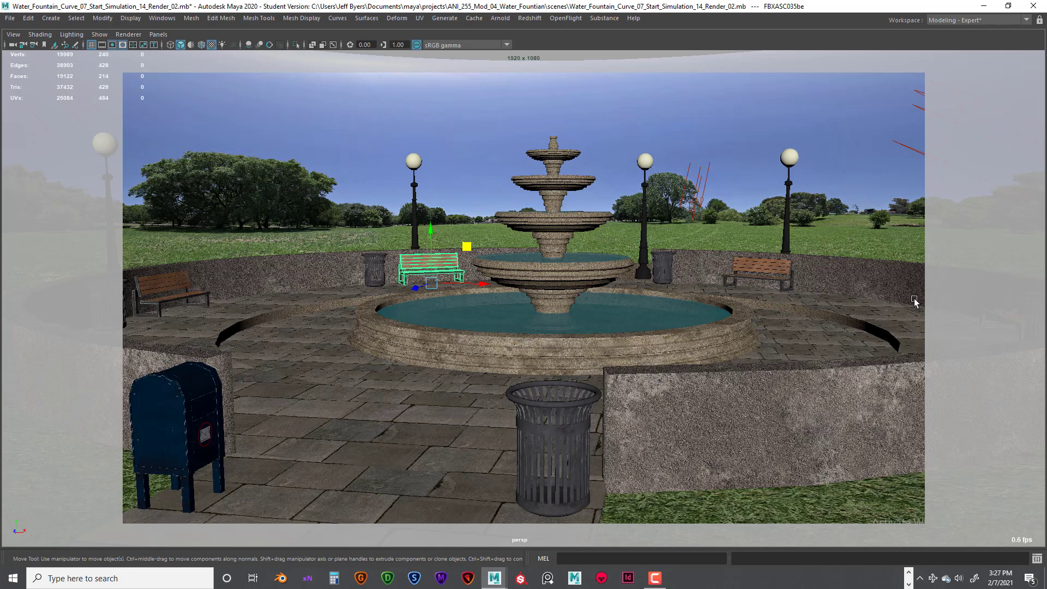
# Switch to the Maya Classic workspace and play the fountain's water simulation, stopping at frame 162
pyautogui.click(1025, 21)
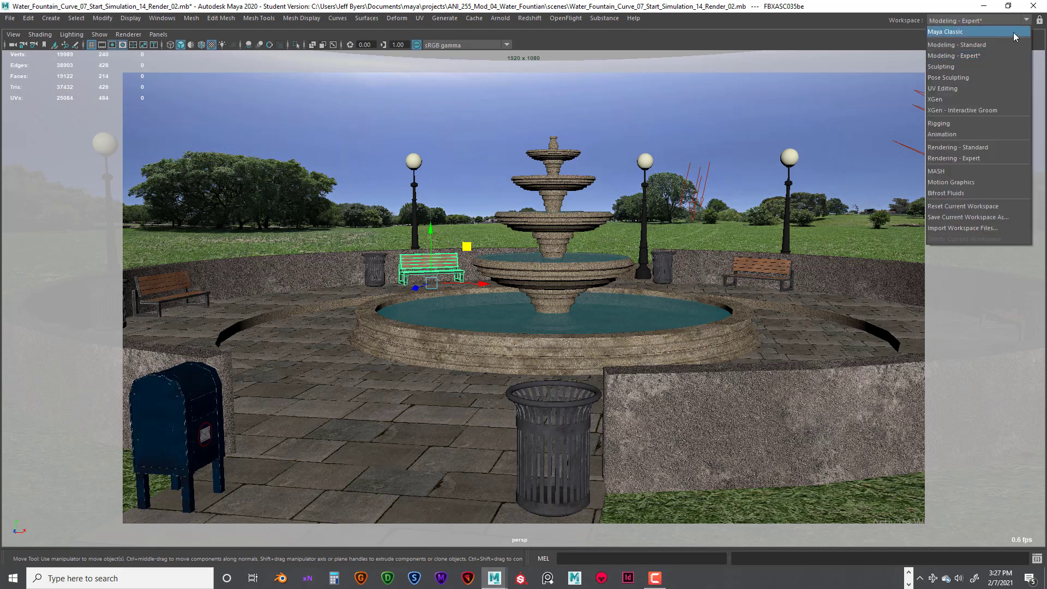
pyautogui.click(960, 33)
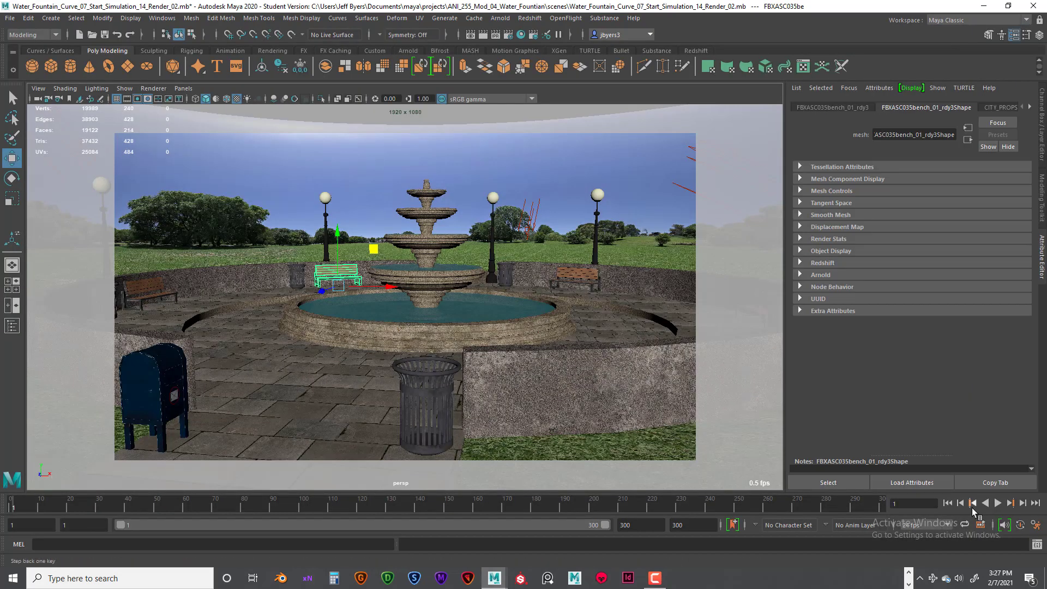
pyautogui.click(997, 502)
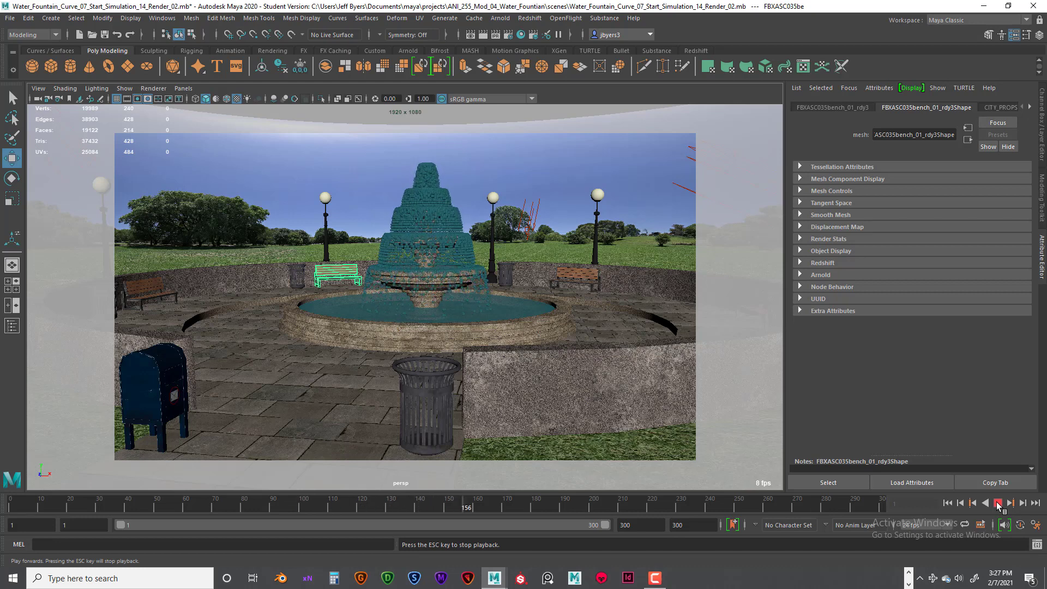
pyautogui.click(997, 504)
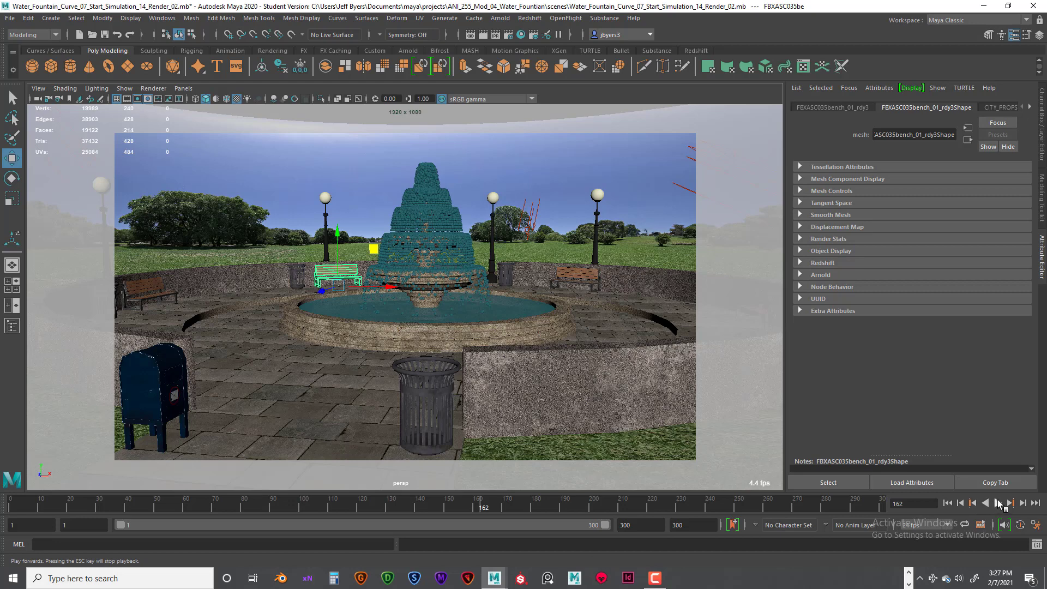
# Check the playback and animation end times, then resume the water simulation and stop it at frame 190
pyautogui.click(619, 525)
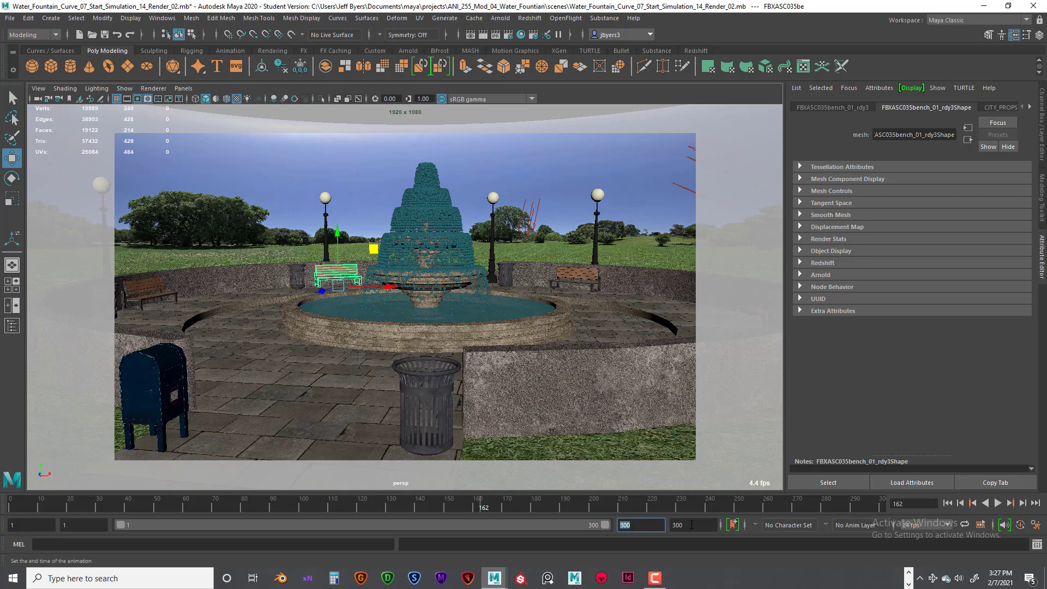
pyautogui.moveTo(691, 524); pyautogui.dragTo(663, 522)
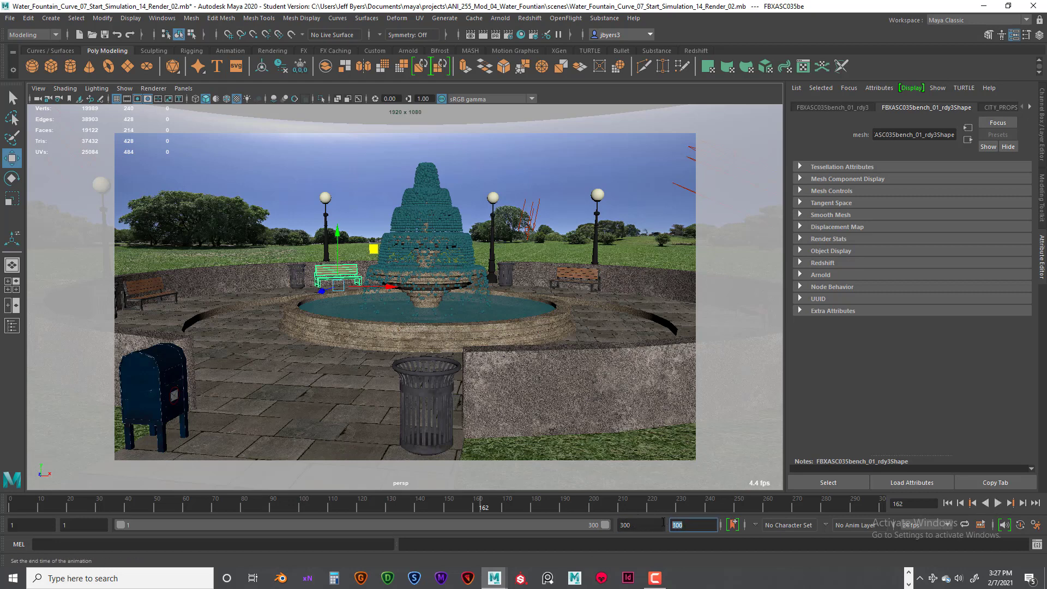
pyautogui.click(997, 503)
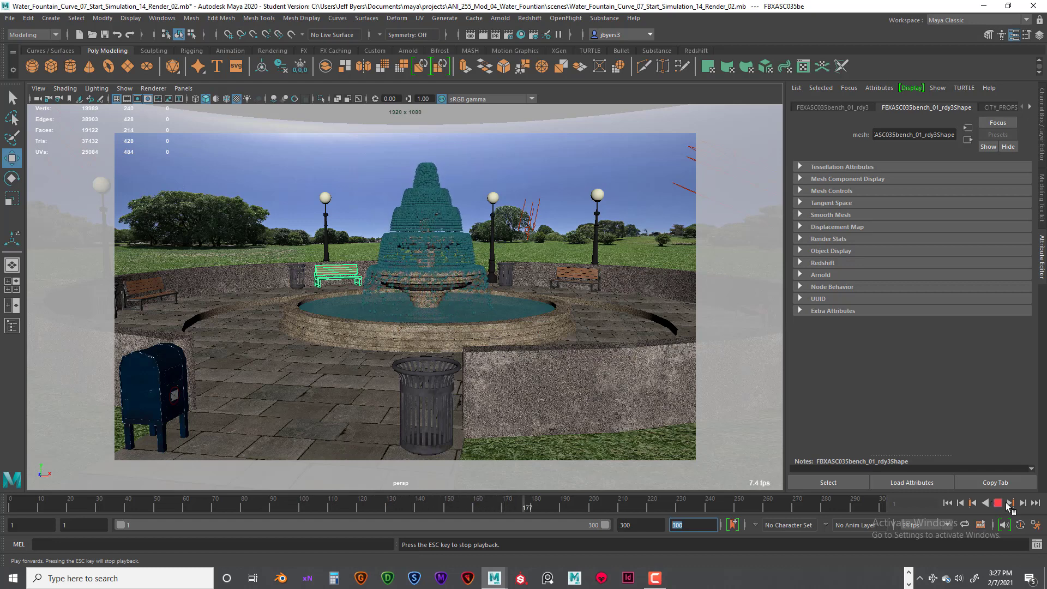
pyautogui.click(998, 503)
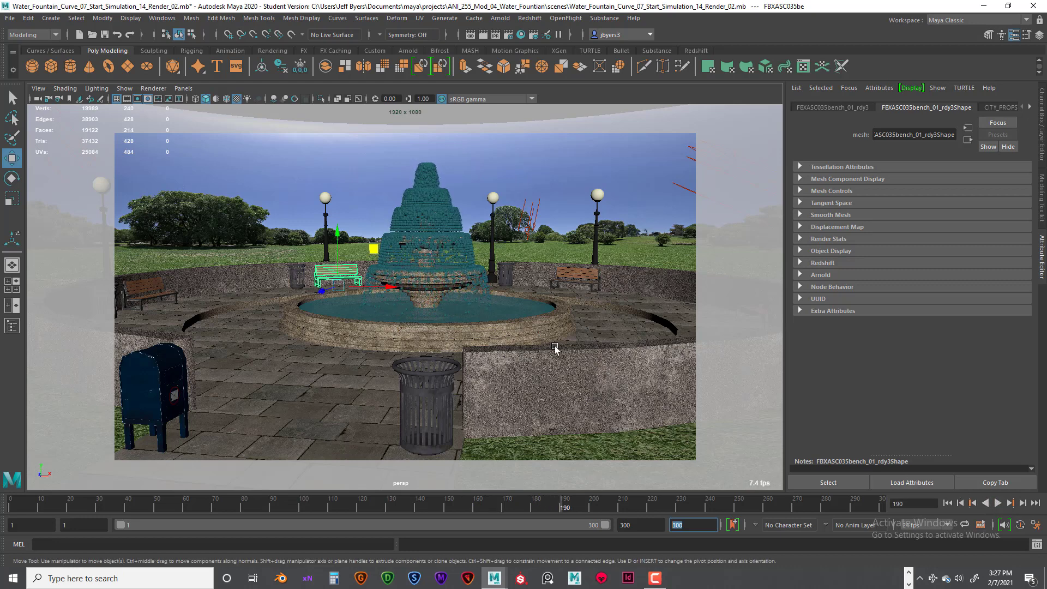
# Select the curved wall section beside the front trash bin and inspect the simulated fountain from near and far
pyautogui.click(553, 269)
pyautogui.keyDown('alt'); pyautogui.moveTo(553, 270); pyautogui.dragTo(549, 293, button='right'); pyautogui.keyUp('alt')
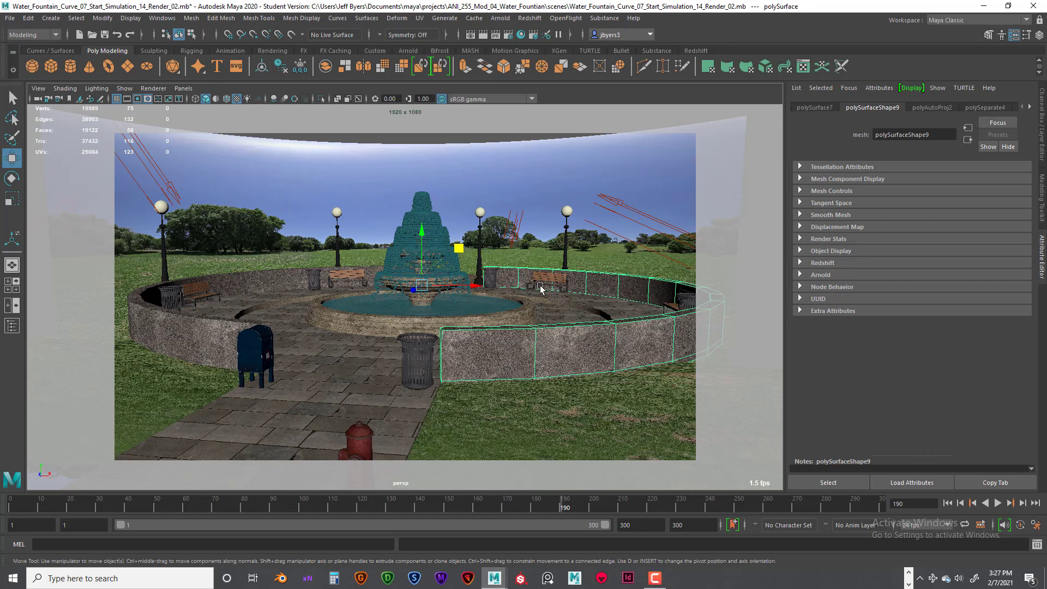
pyautogui.scroll(3, 542, 281)
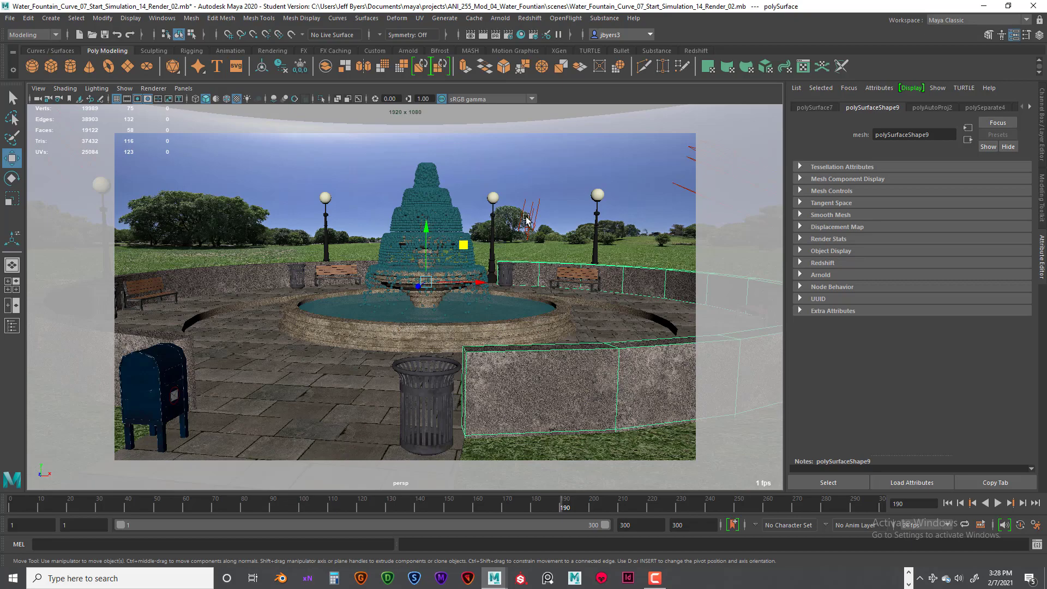
pyautogui.scroll(-5, 526, 219)
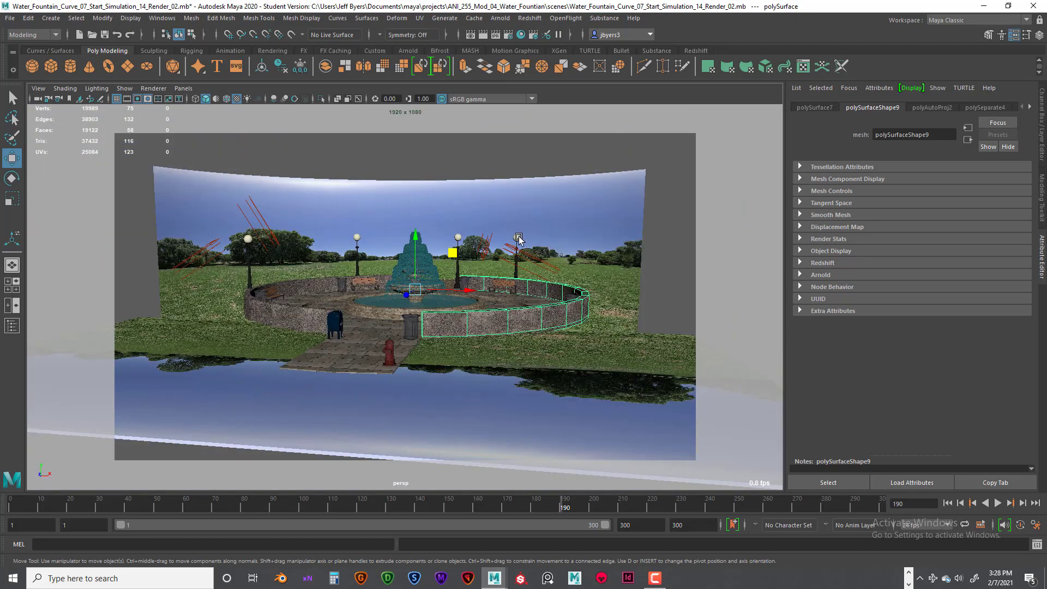
# View the simulated fountain from a higher angle, then return the animation to the start of the playback range
pyautogui.keyDown('alt'); pyautogui.moveTo(519, 240); pyautogui.dragTo(501, 266); pyautogui.keyUp('alt')
pyautogui.scroll(3, 503, 271)
pyautogui.scroll(-3, 501, 266)
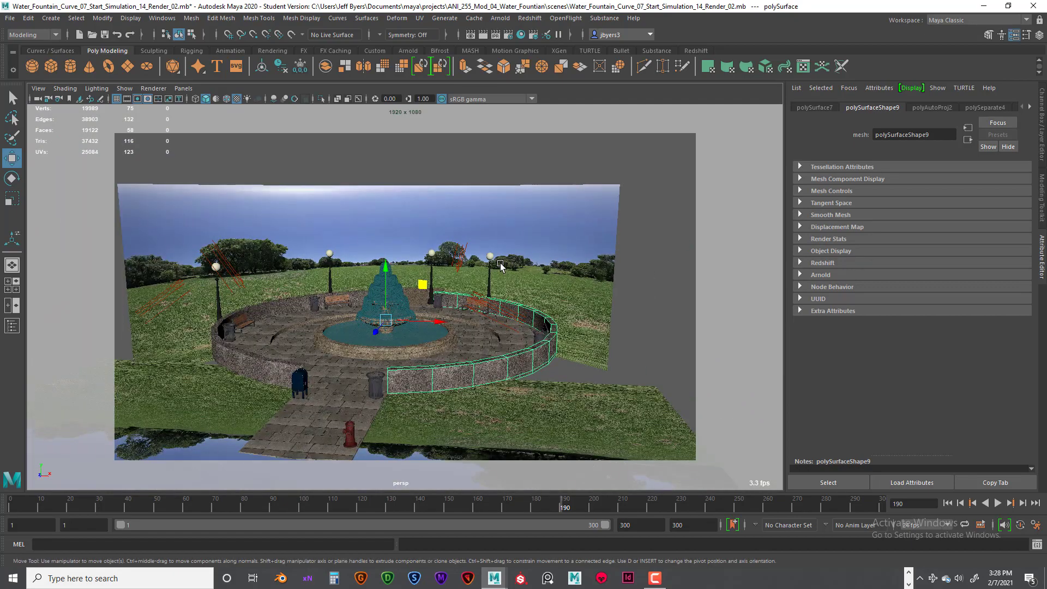
pyautogui.scroll(2, 500, 264)
pyautogui.keyDown('alt'); pyautogui.moveTo(503, 264); pyautogui.dragTo(518, 256, button='middle'); pyautogui.keyUp('alt')
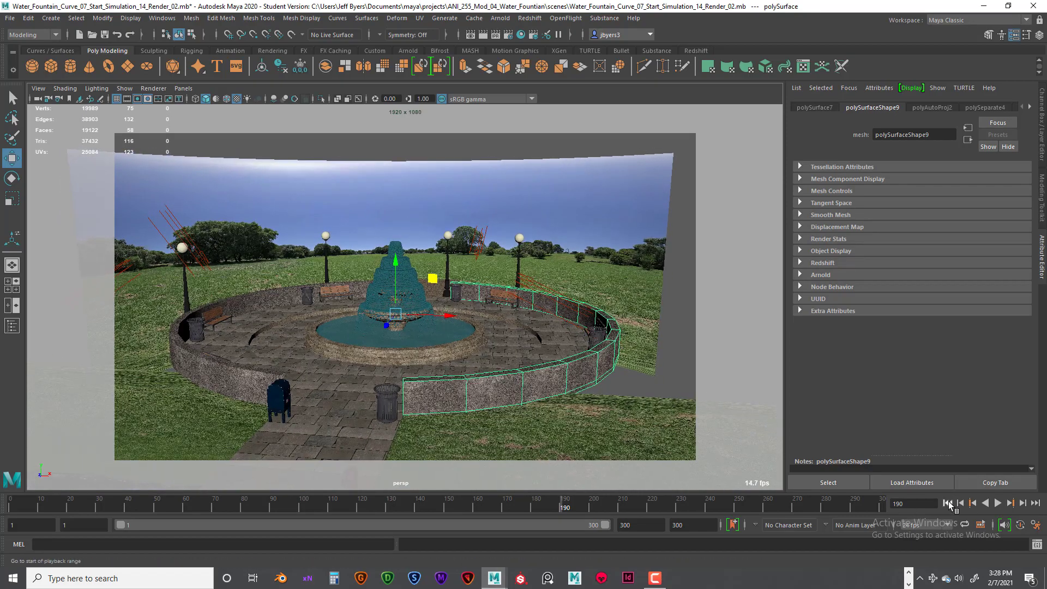
pyautogui.click(948, 503)
# Select the directional light beside the curved wall, the nearby bench and the nearest lamp post to examine them
pyautogui.click(523, 295)
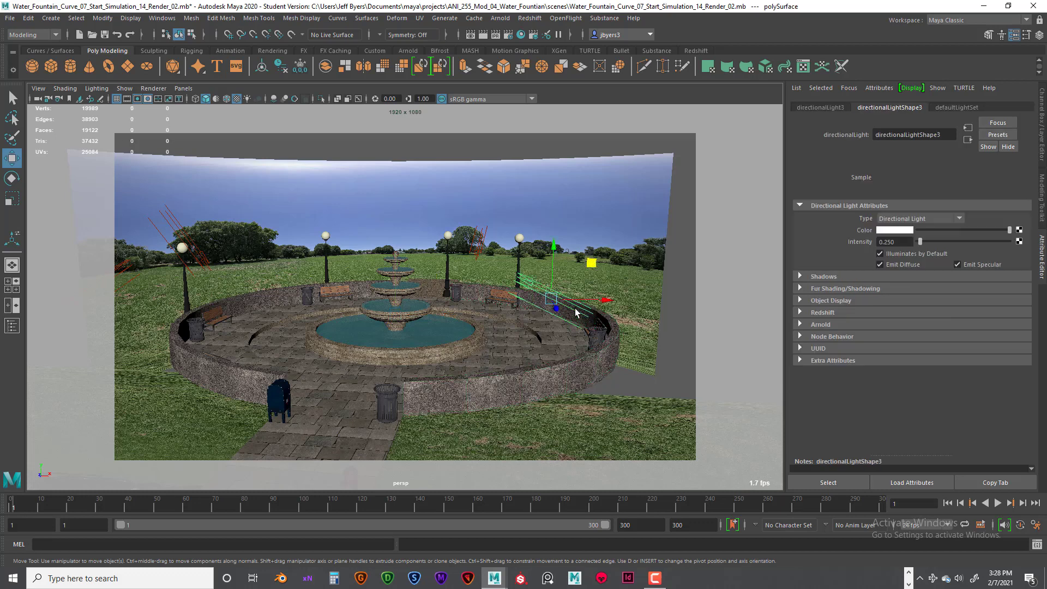
pyautogui.click(479, 293)
pyautogui.click(502, 297)
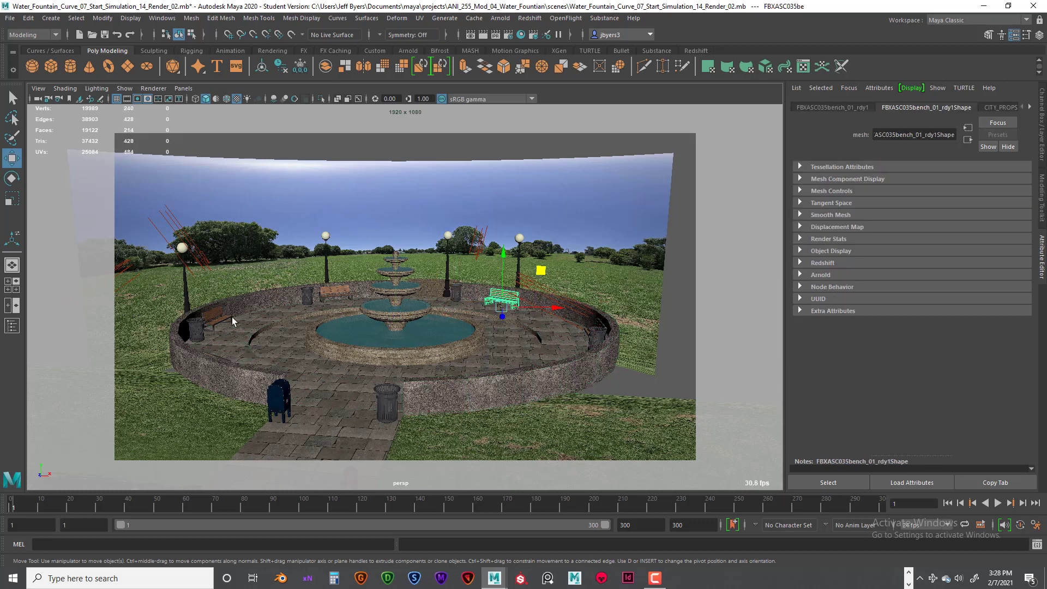
pyautogui.click(186, 291)
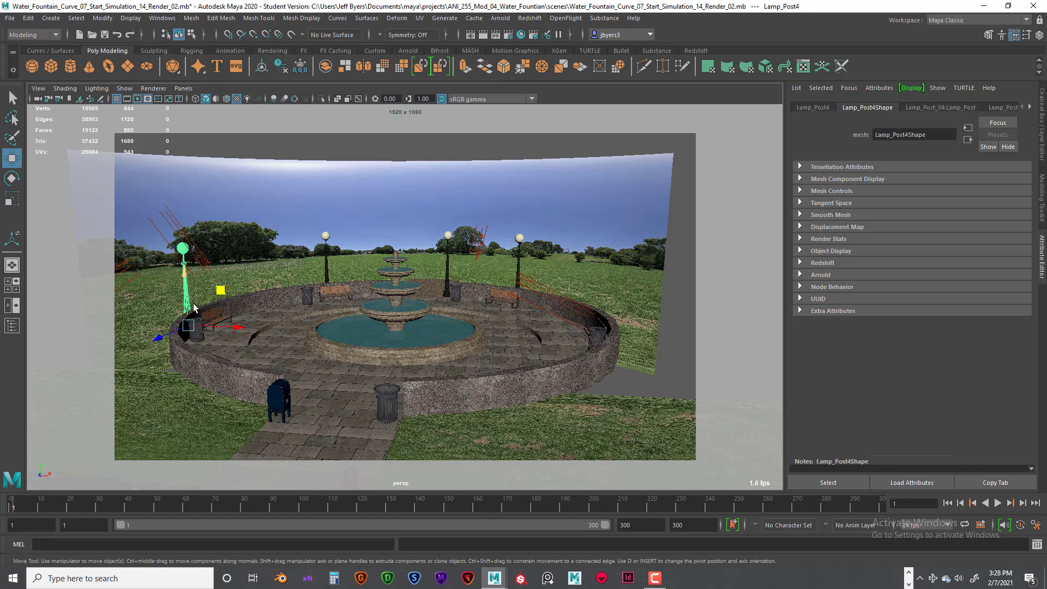
# Select the mailbox, the front trash bin and the trash bin beside the wooden bench to examine these props
pyautogui.click(284, 399)
pyautogui.click(386, 404)
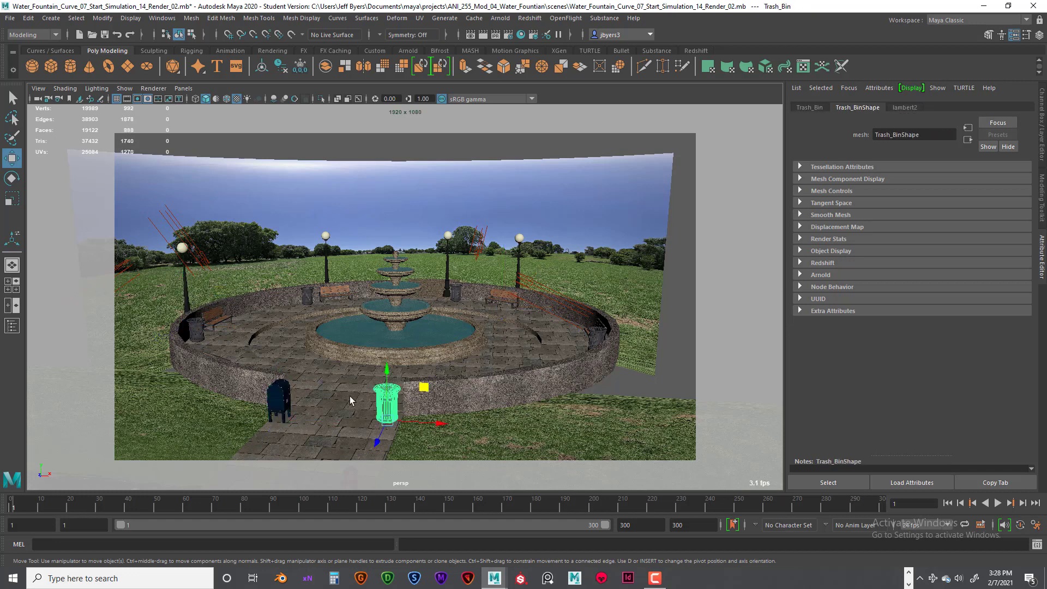
pyautogui.click(276, 404)
pyautogui.hotkey('ctrl', 'z')
pyautogui.click(278, 401)
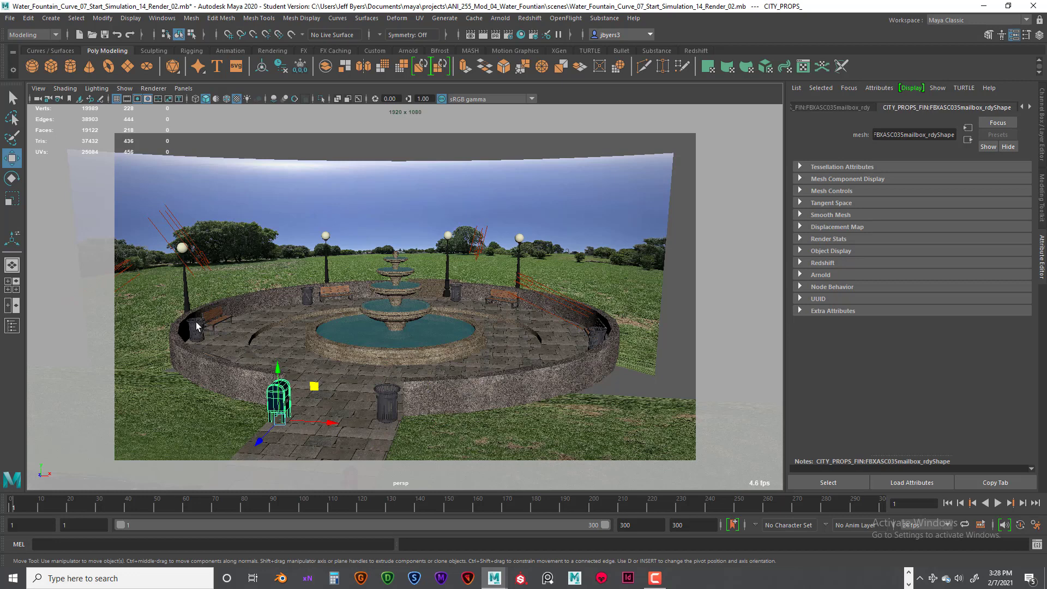
pyautogui.click(197, 326)
# Select the fountain's base ring and its lower bowls in turn to examine the fountain pieces
pyautogui.click(409, 358)
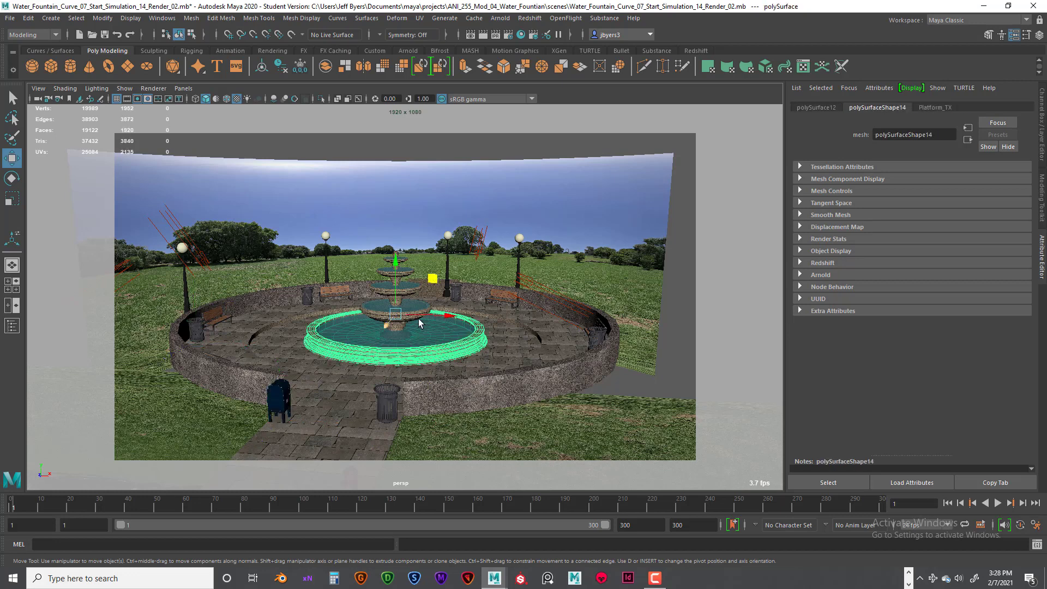
pyautogui.click(366, 312)
pyautogui.click(376, 292)
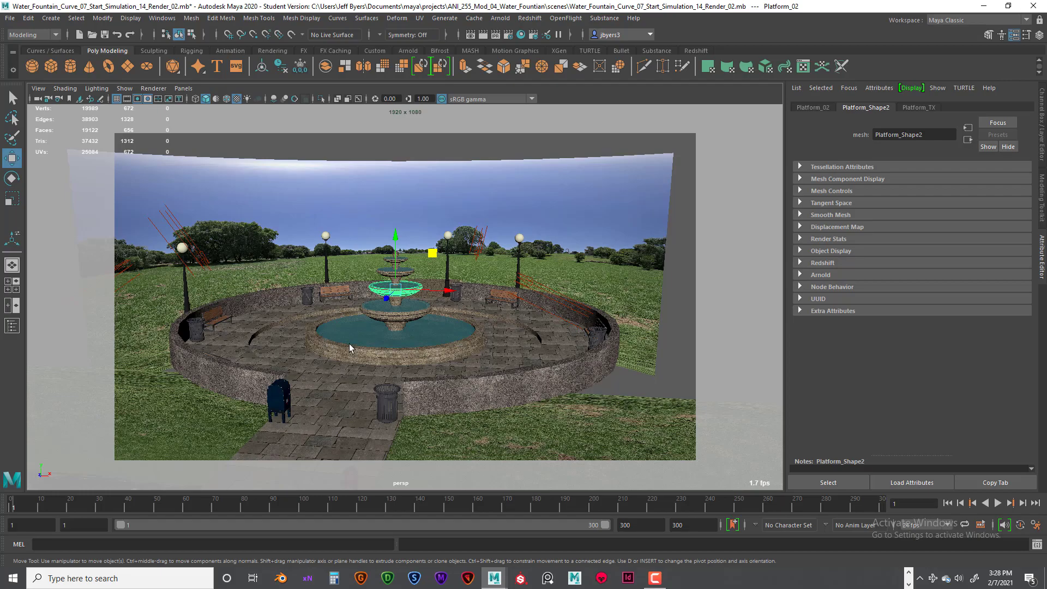
# Clear the selection and frame the entire park scene within the camera's resolution gate
pyautogui.scroll(5, 474, 338)
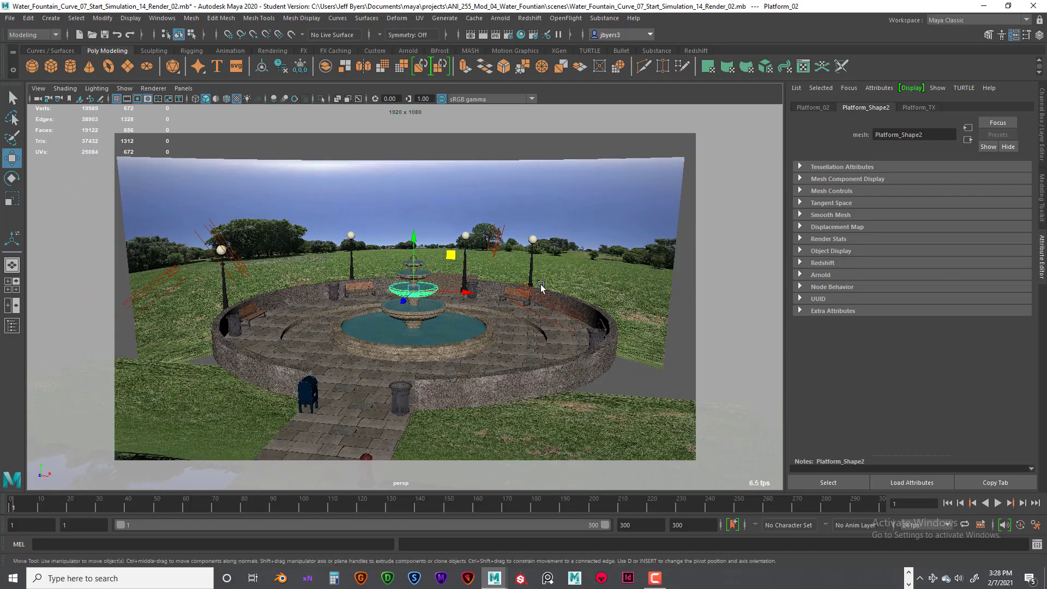
pyautogui.click(627, 370)
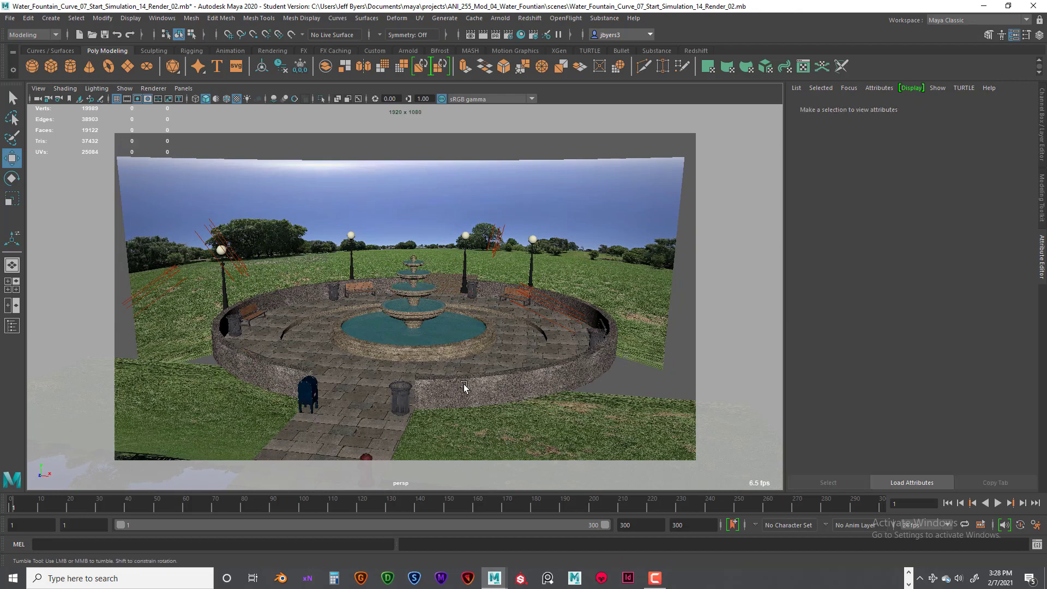
pyautogui.keyDown('alt'); pyautogui.moveTo(463, 385); pyautogui.dragTo(465, 386); pyautogui.keyUp('alt')
pyautogui.keyDown('alt'); pyautogui.moveTo(457, 380); pyautogui.dragTo(454, 385, button='middle'); pyautogui.keyUp('alt')
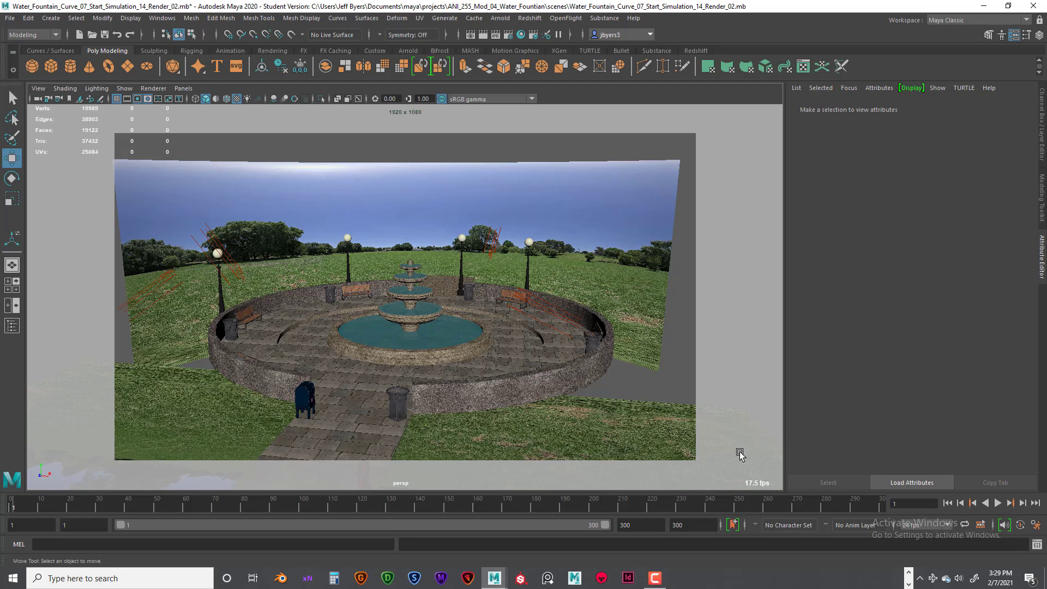
# Open the Windows Snipping Tool and move its window clear of the scene
pyautogui.click(132, 578)
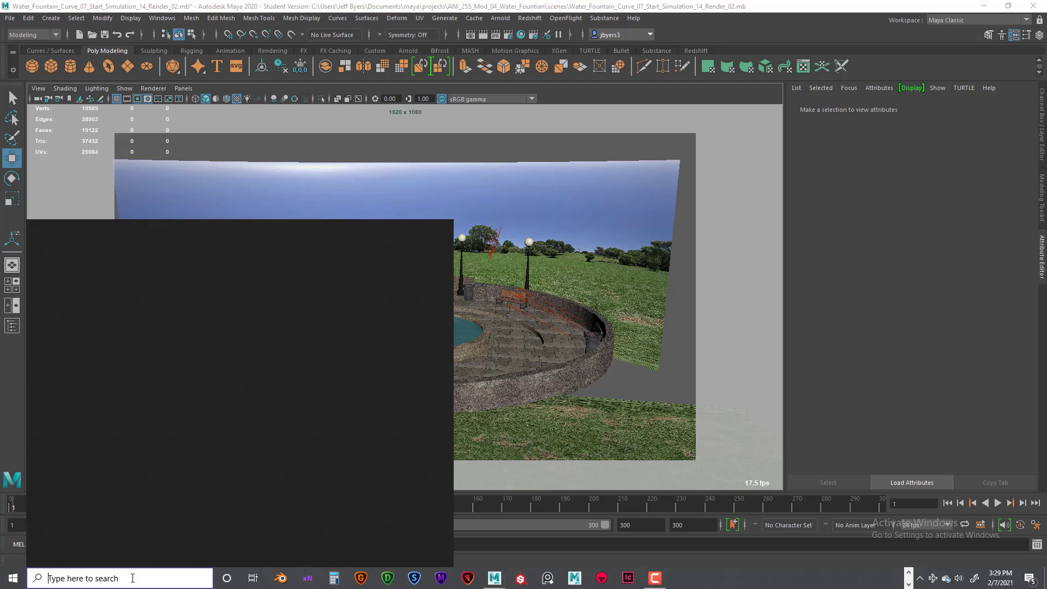
pyautogui.write('s')
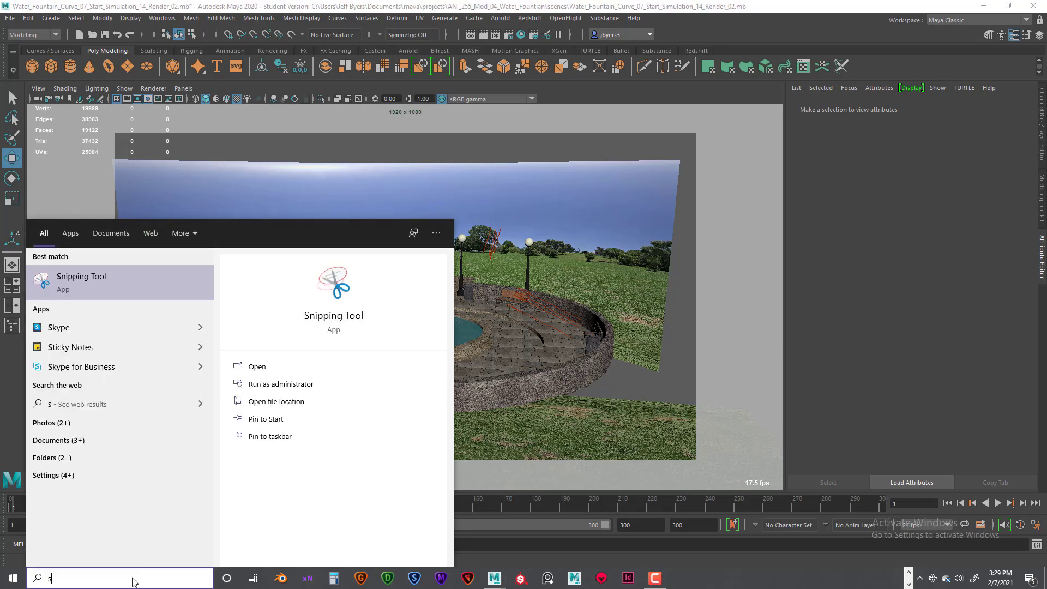
pyautogui.click(65, 280)
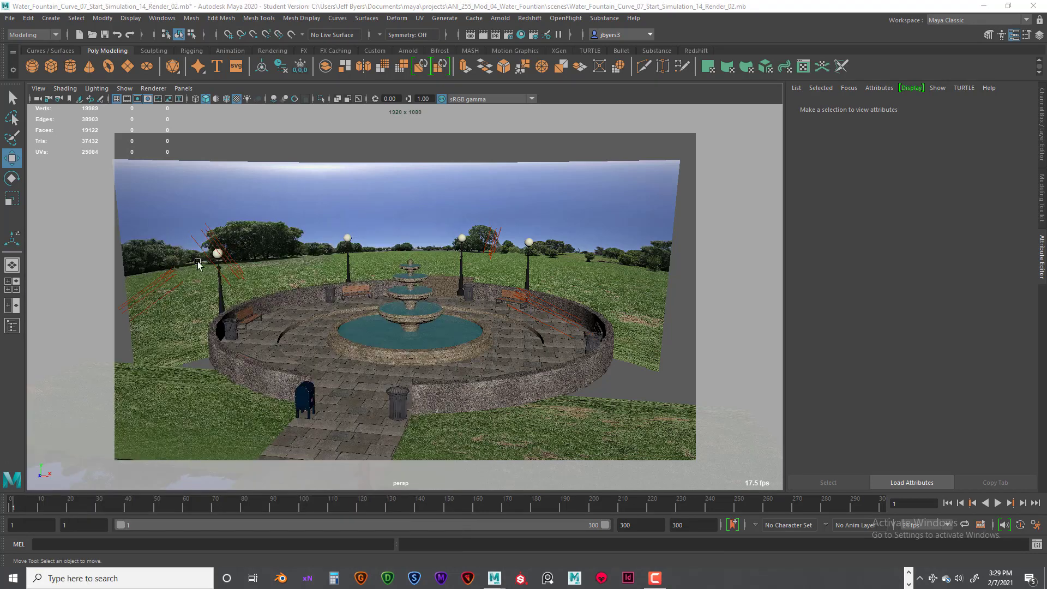
pyautogui.moveTo(1005, 133); pyautogui.dragTo(1007, 239)
# Switch the workspace to Modeling - Expert for a larger view of the scene
pyautogui.click(1026, 21)
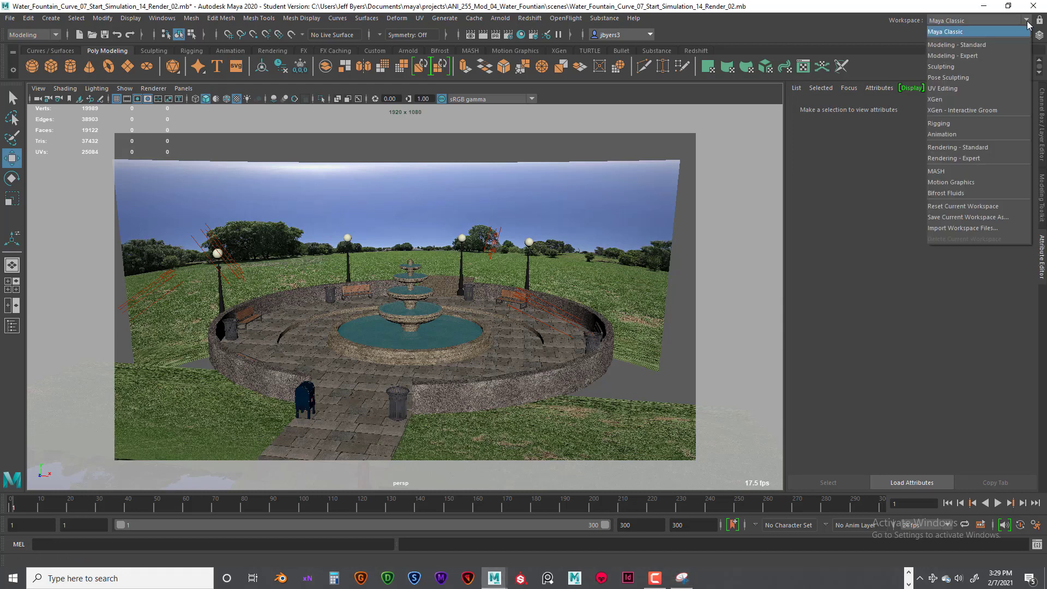
pyautogui.click(963, 56)
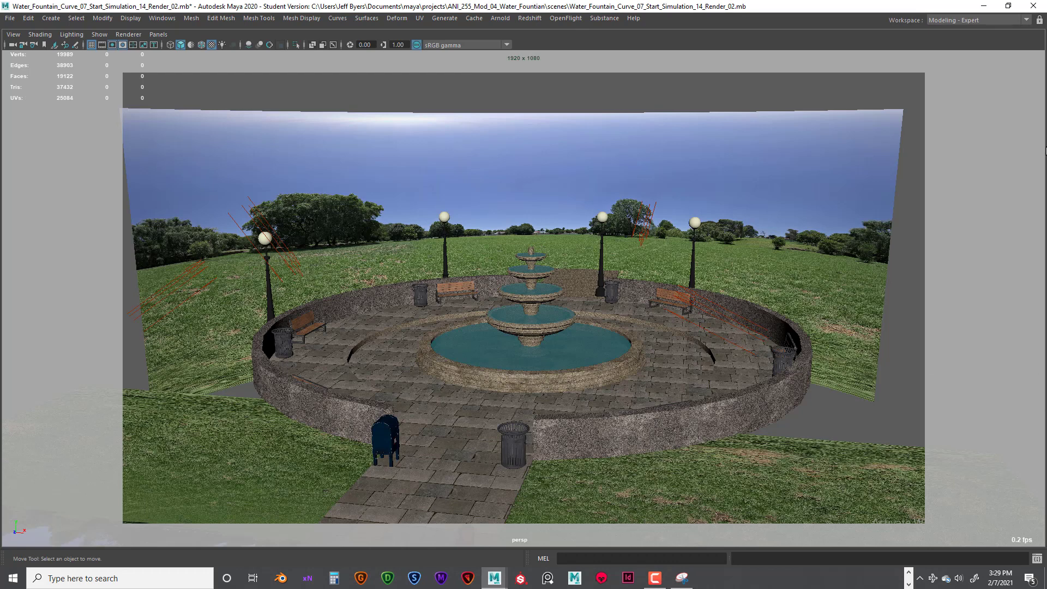
# Shrink the Maya window to reach the Snipping Tool, close that tool and maximize Maya
pyautogui.doubleClick(932, 7)
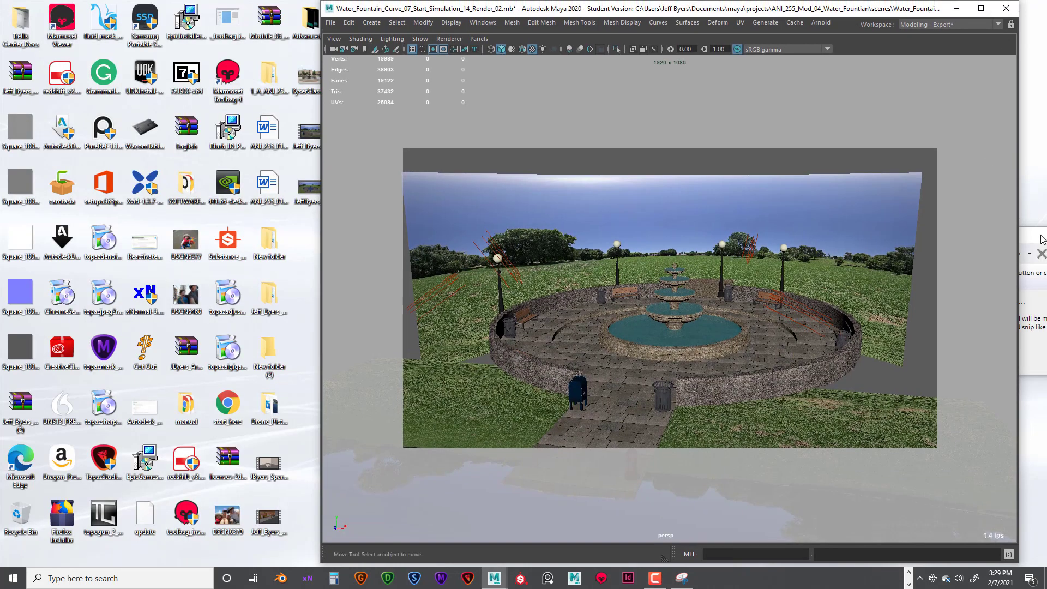
pyautogui.moveTo(1041, 239); pyautogui.dragTo(281, 420)
pyautogui.click(373, 418)
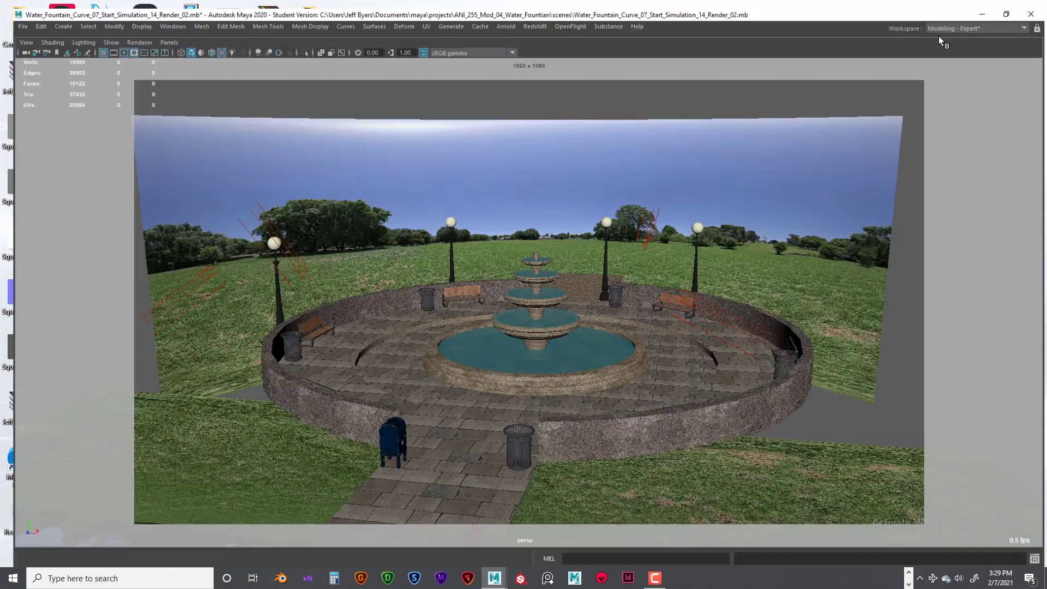
pyautogui.click(980, 8)
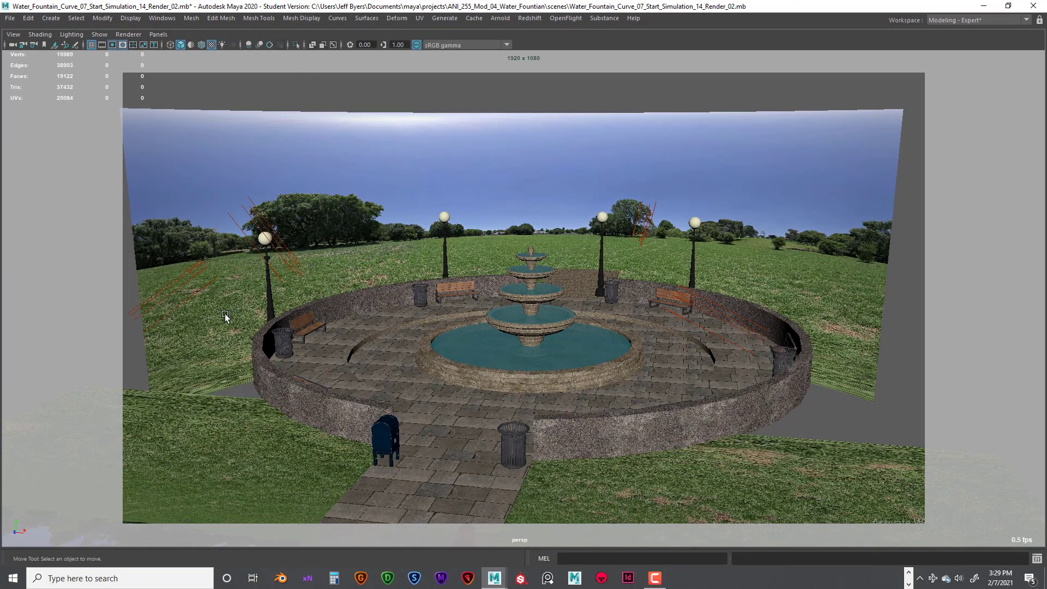
# Reopen the Snipping Tool over the maximized Maya window and place it beside the framed scene
pyautogui.click(133, 578)
pyautogui.write('s')
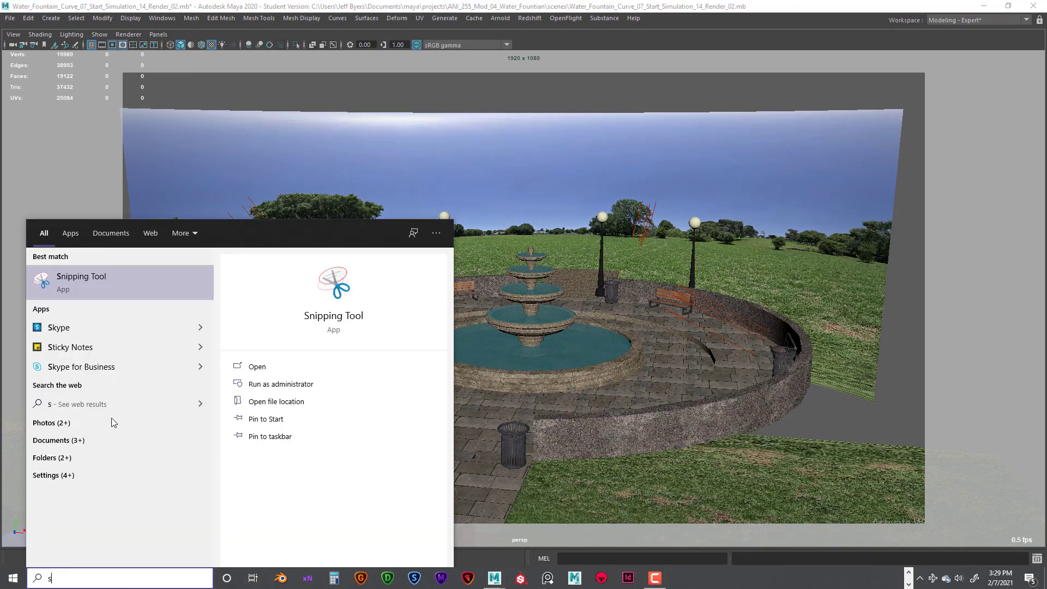
pyautogui.click(58, 283)
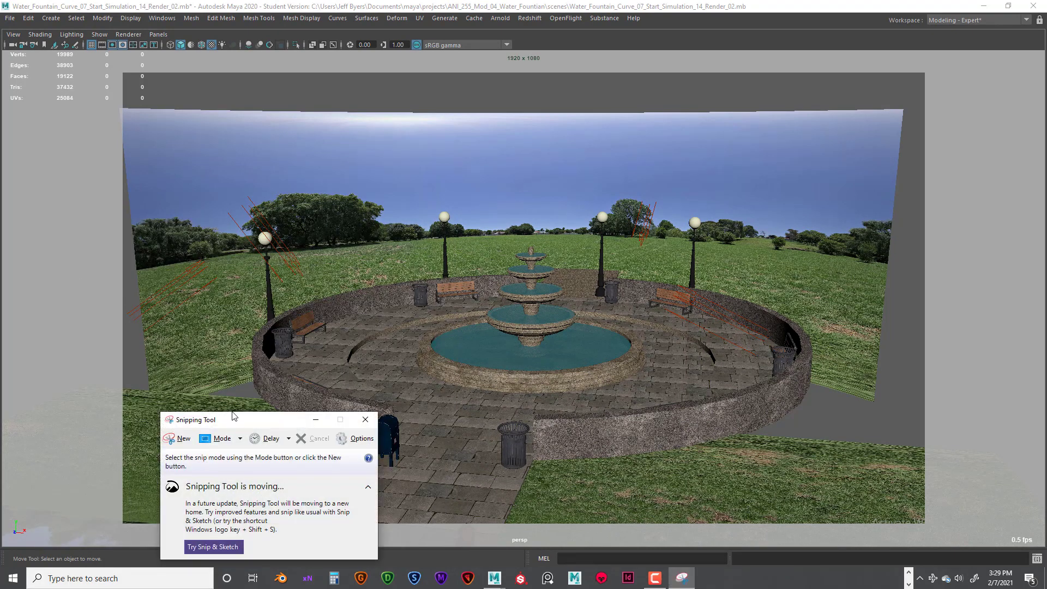
pyautogui.moveTo(264, 419); pyautogui.dragTo(1036, 336)
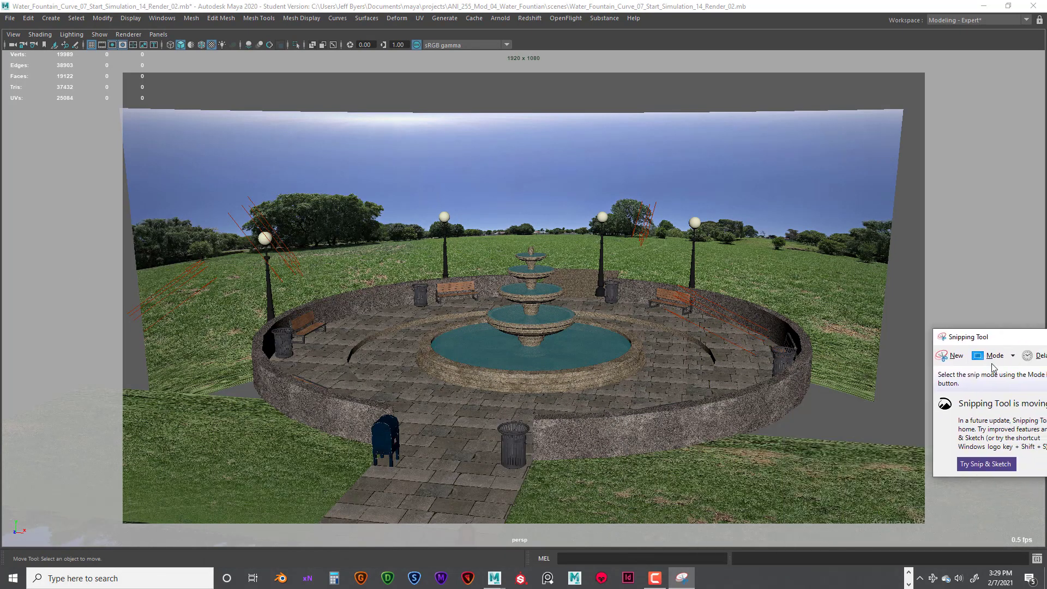
# Capture a rectangular snip that covers the whole resolution gate of the fountain scene
pyautogui.click(1011, 357)
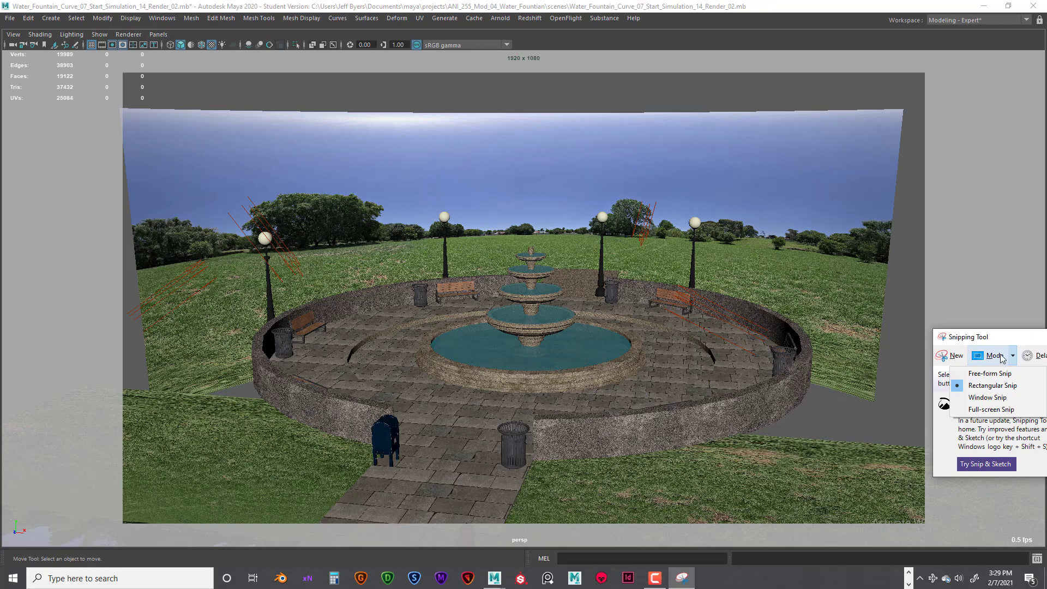
pyautogui.click(1001, 391)
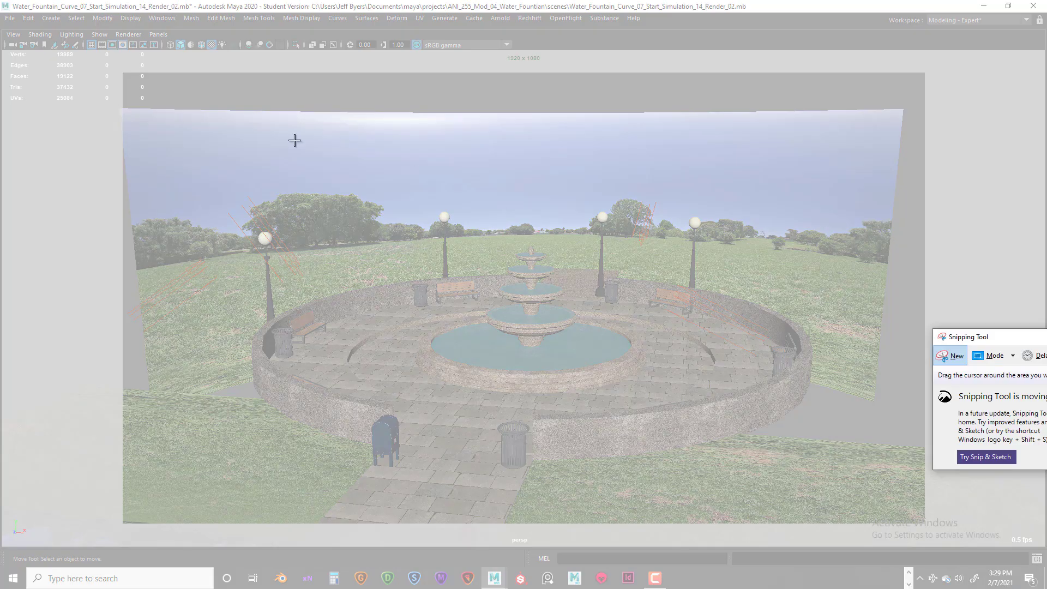
pyautogui.moveTo(108, 62); pyautogui.dragTo(939, 539)
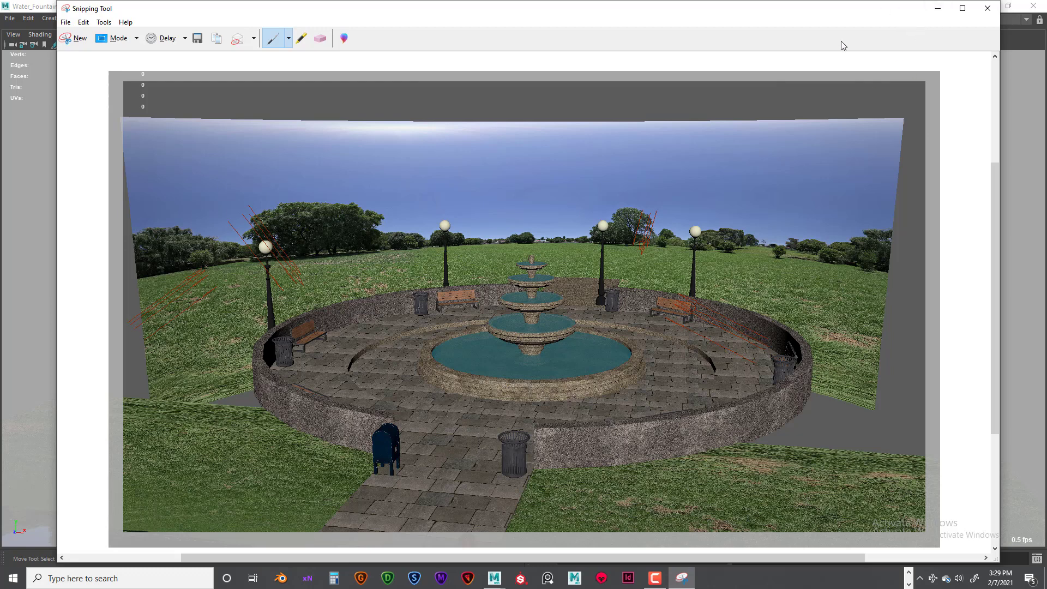
# Start saving the snip to the Desktop as a JPEG file, reusing the existing Mod_04_Entire_Scene image's file name
pyautogui.moveTo(209, 11); pyautogui.dragTo(201, 11)
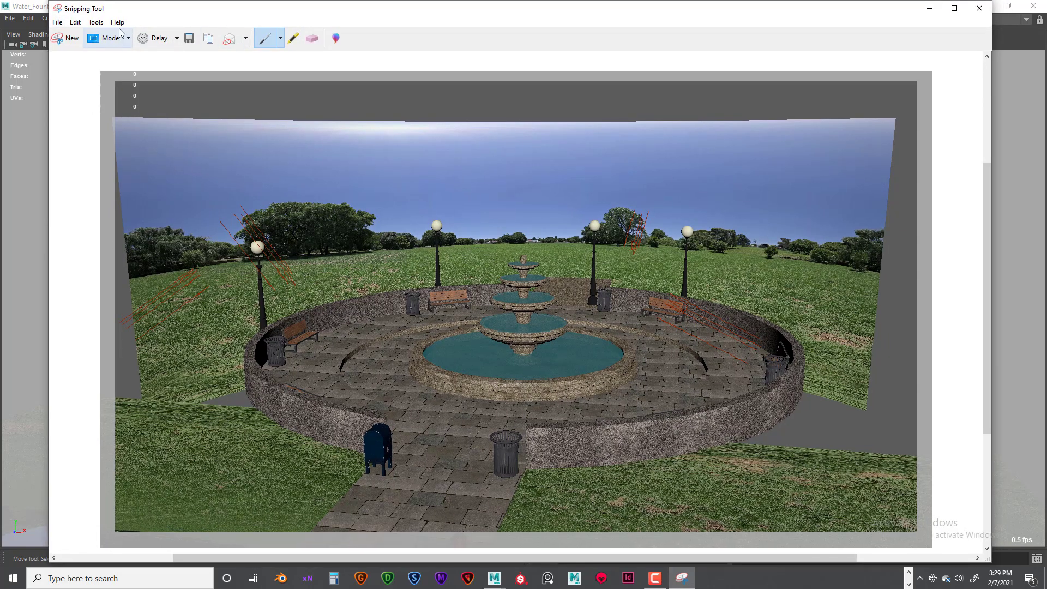
pyautogui.moveTo(137, 9); pyautogui.dragTo(133, 8)
pyautogui.click(52, 24)
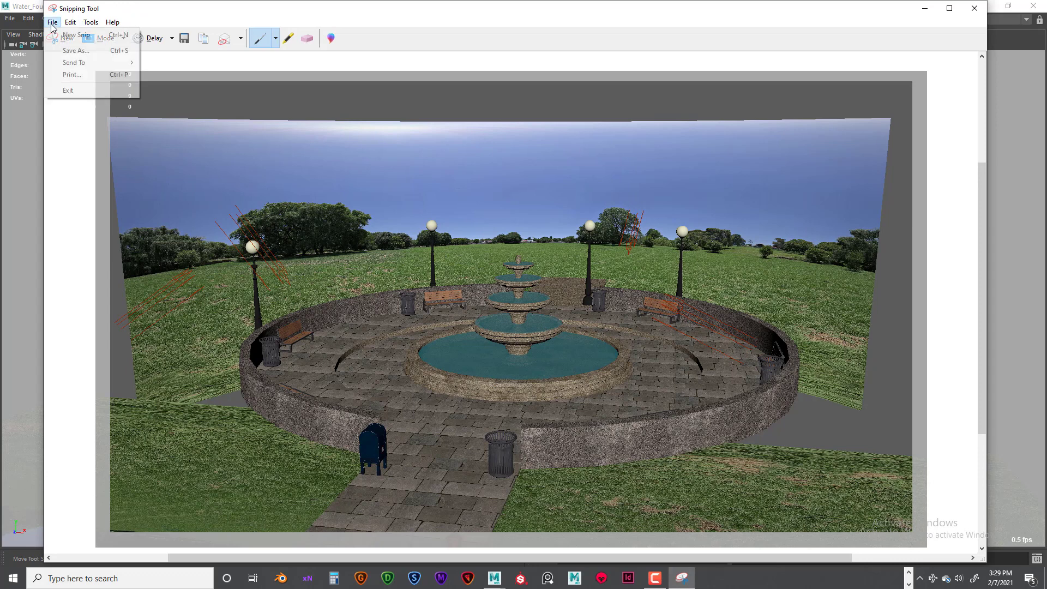
pyautogui.click(70, 51)
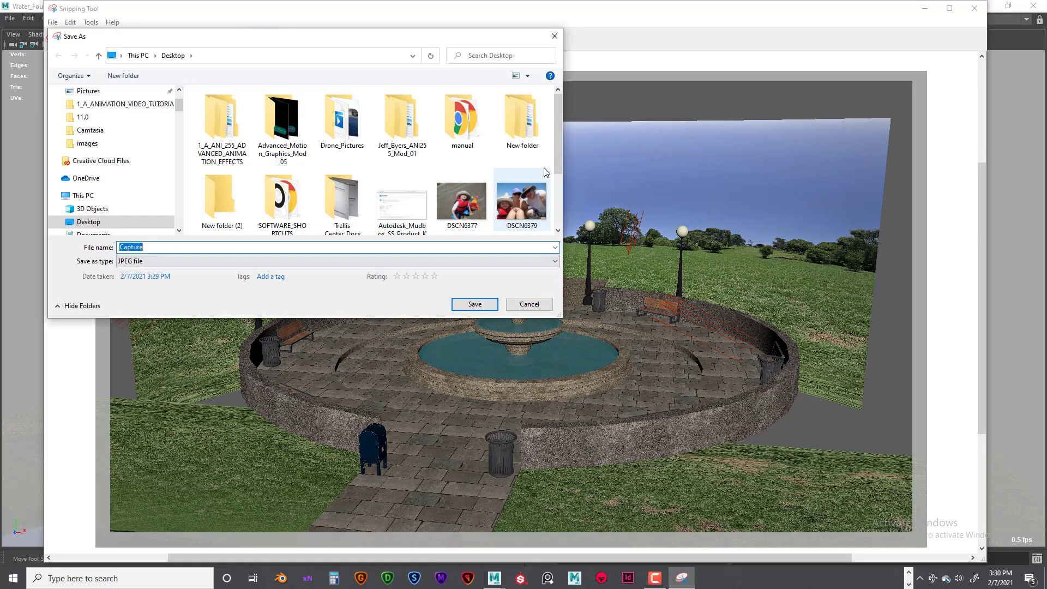
pyautogui.click(558, 185)
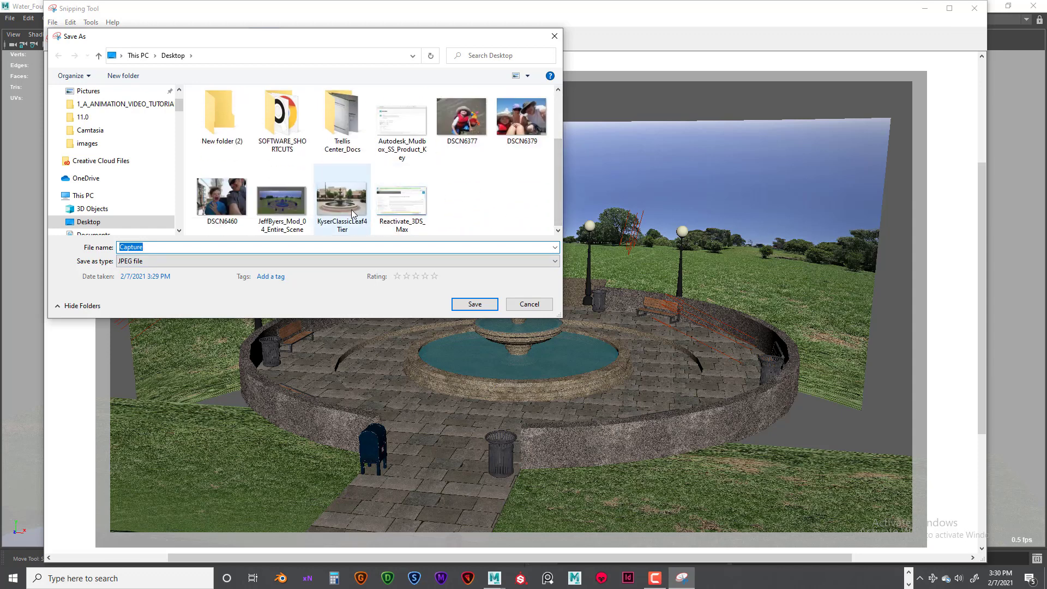
pyautogui.click(287, 224)
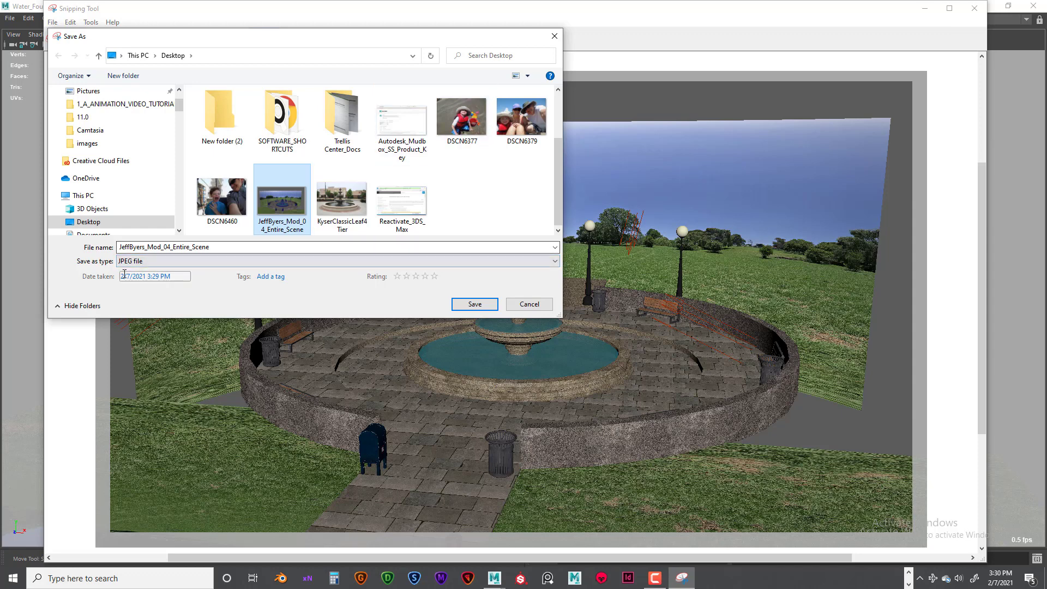
pyautogui.click(148, 262)
pyautogui.click(141, 287)
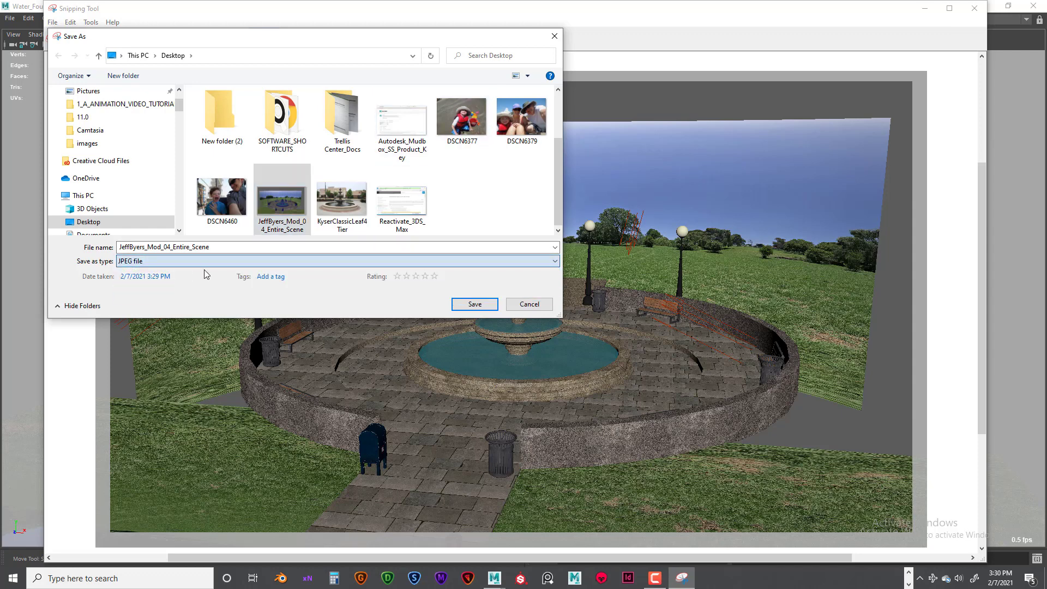
# Cancel the save, close the Snipping Tool without saving the snip and return to Maya
pyautogui.click(553, 36)
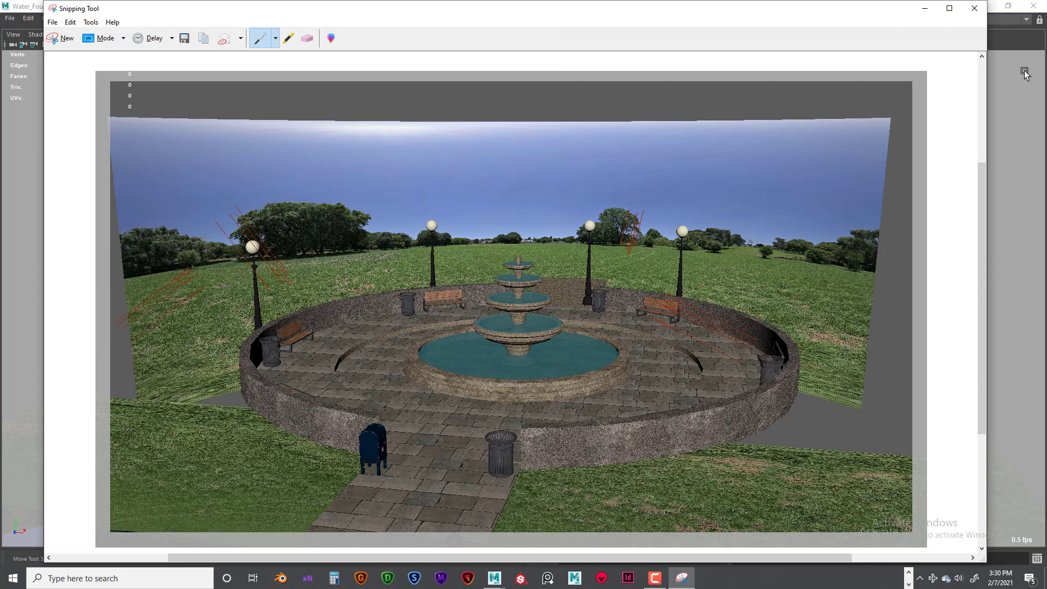
pyautogui.click(974, 8)
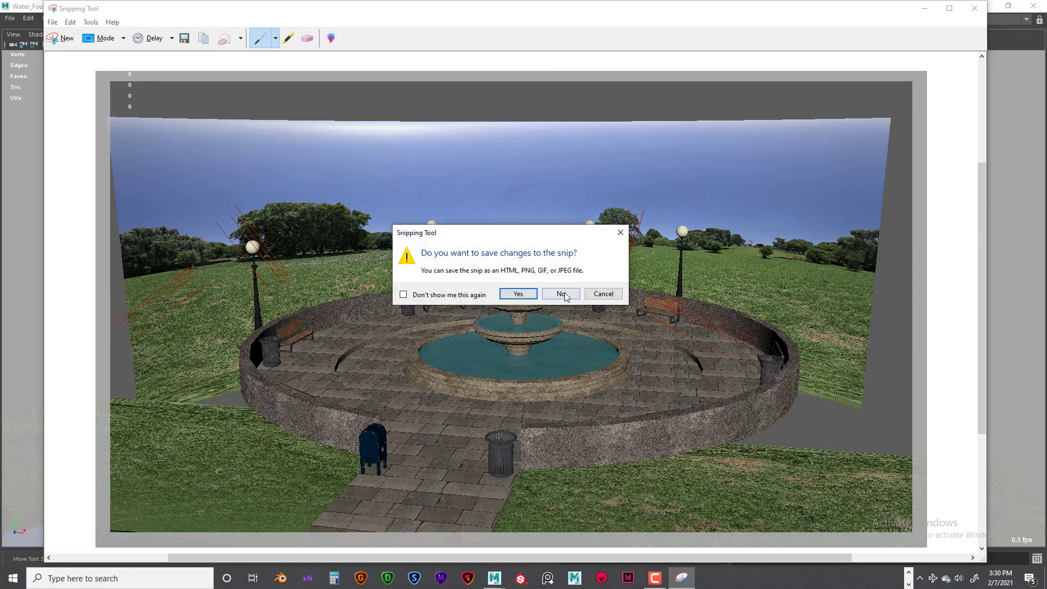
pyautogui.click(561, 294)
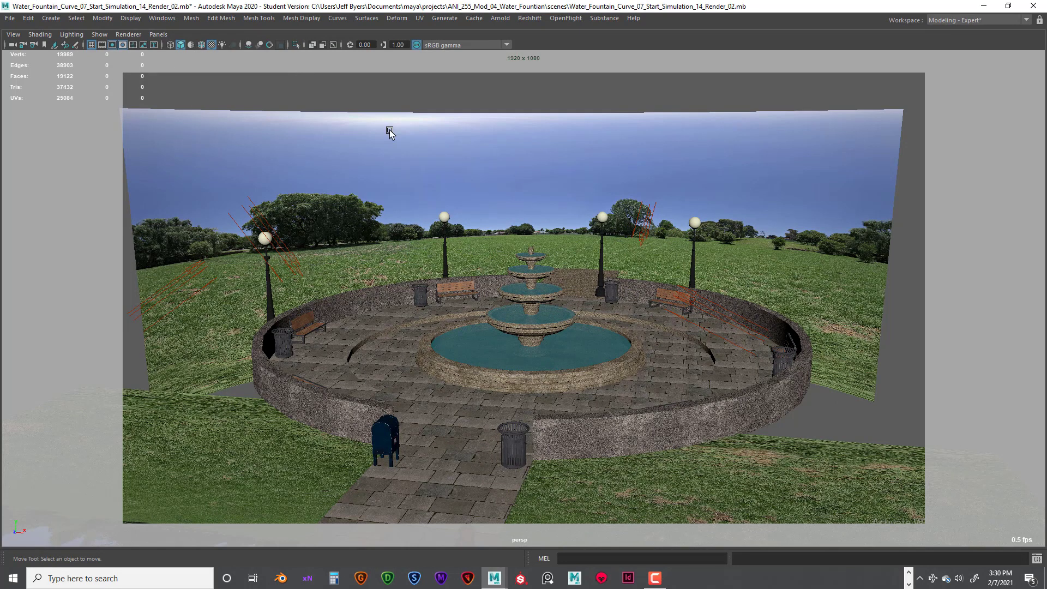
# Select the directional light over the grass outside the wall and switch the workspace to Maya Classic
pyautogui.click(194, 283)
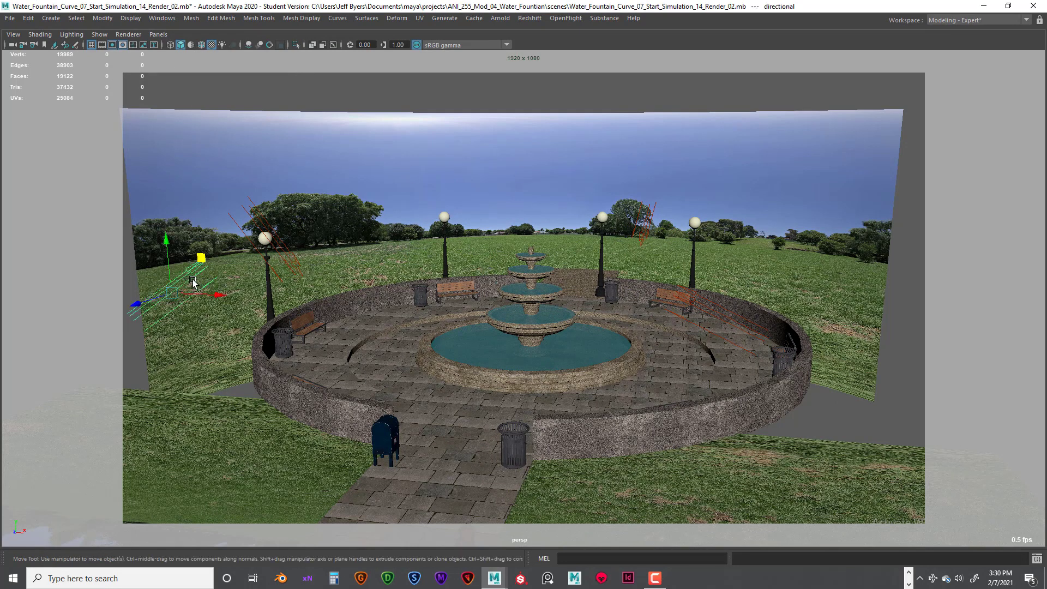
pyautogui.click(1024, 21)
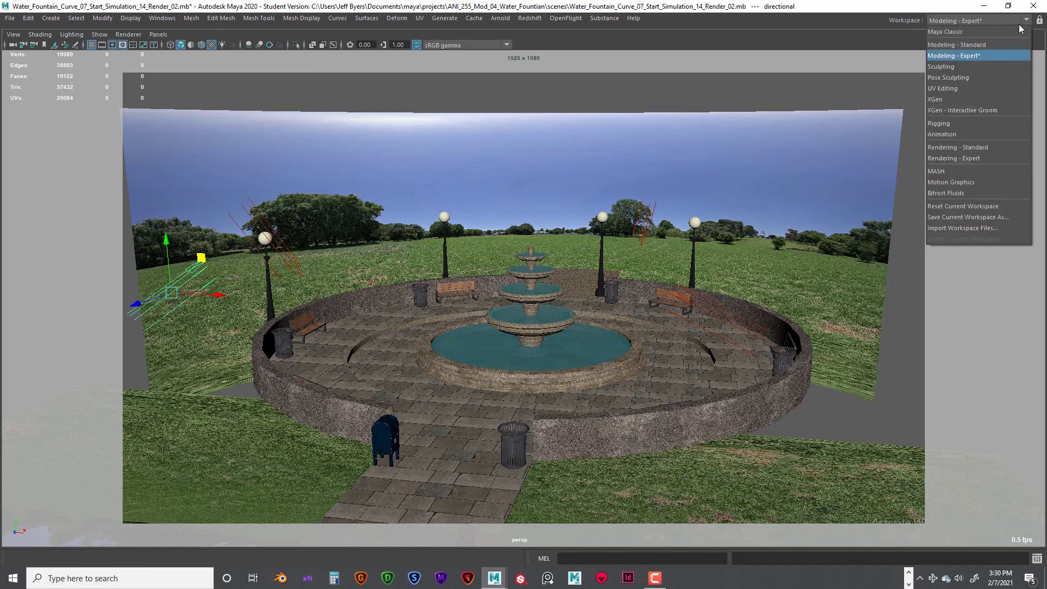
pyautogui.click(957, 31)
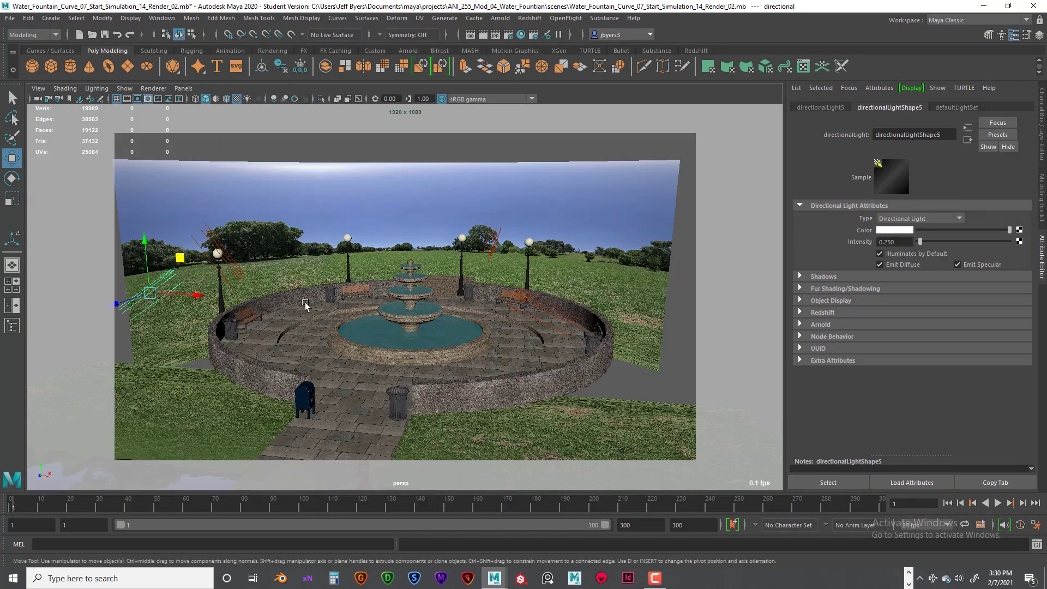
# Select the directional lights around the fountain one after another to examine their light attributes
pyautogui.click(229, 270)
pyautogui.click(172, 286)
pyautogui.click(235, 265)
pyautogui.click(493, 257)
pyautogui.click(546, 311)
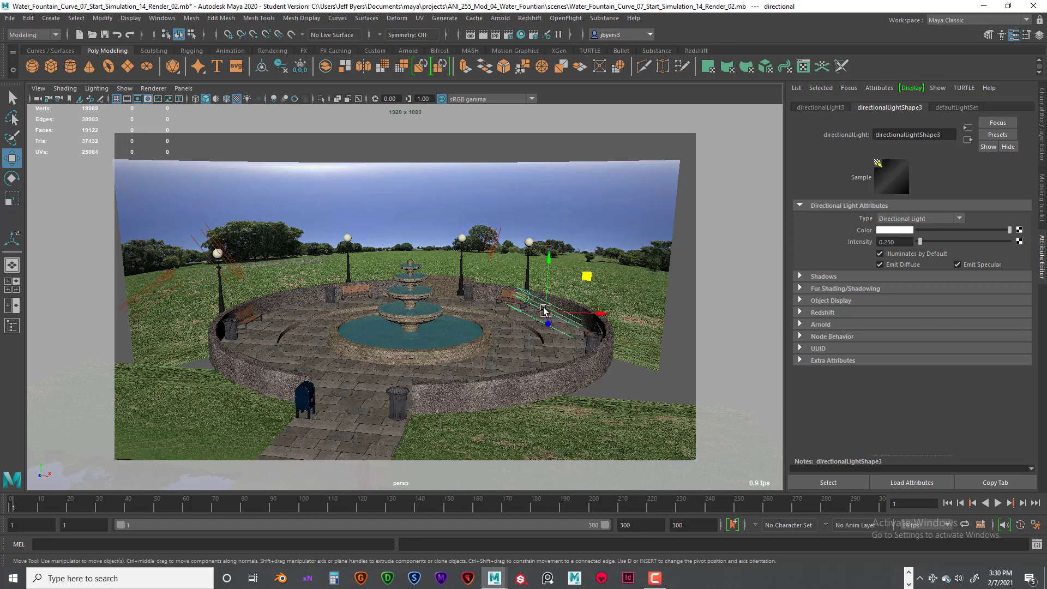
# Rename the directional light beside the lamp post nearest the camera as Key_Light
pyautogui.click(233, 268)
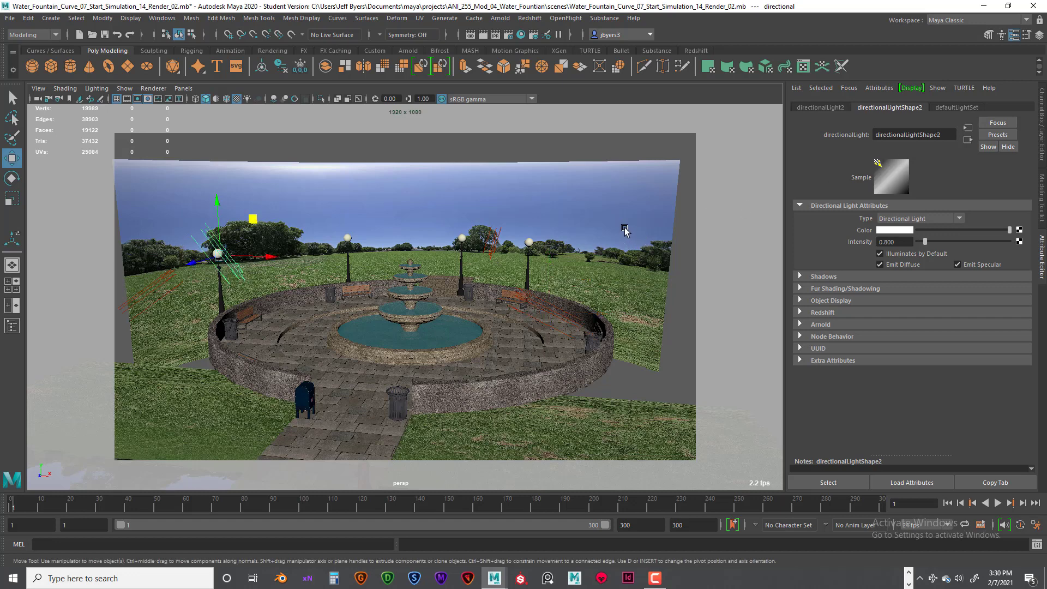
pyautogui.hotkey('ctrl', 'a')
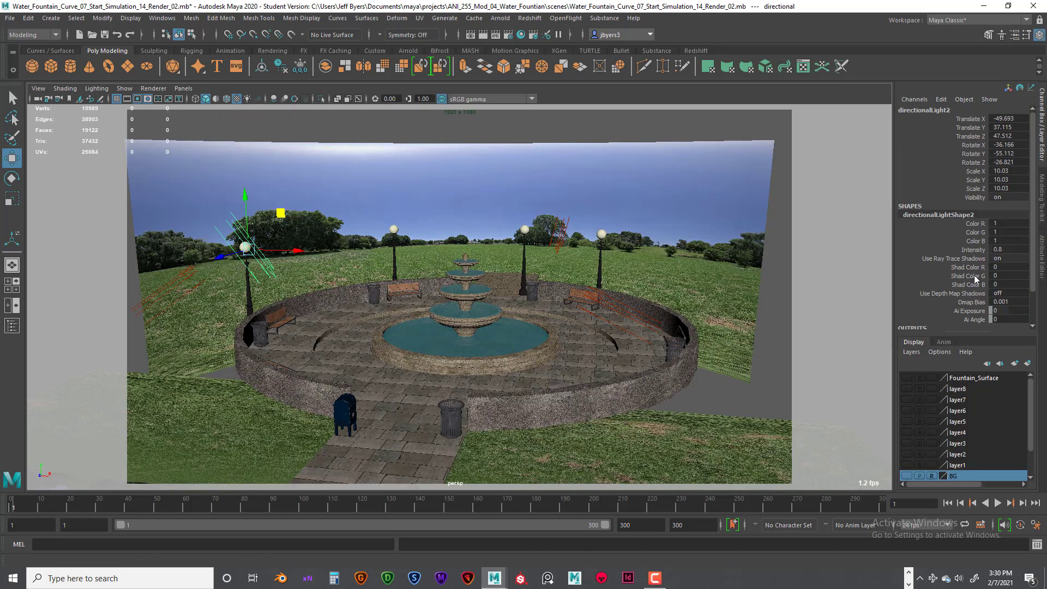
pyautogui.click(956, 112)
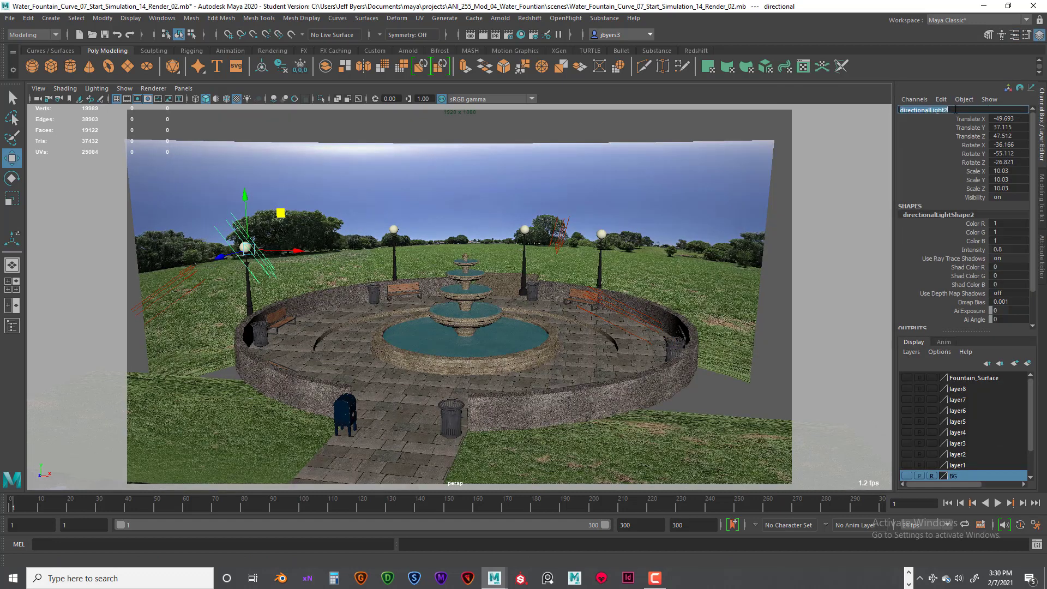
pyautogui.write('k')
pyautogui.press('Return')
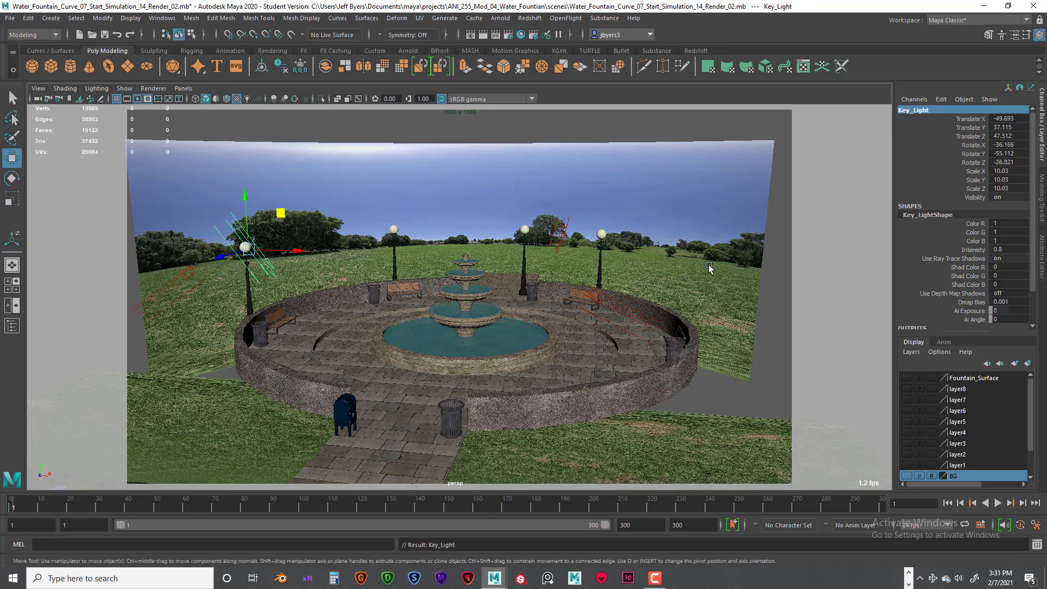
# Compare the position, rotation, intensity and ray trace shadow settings of the key light with those of the other directional lights
pyautogui.click(620, 315)
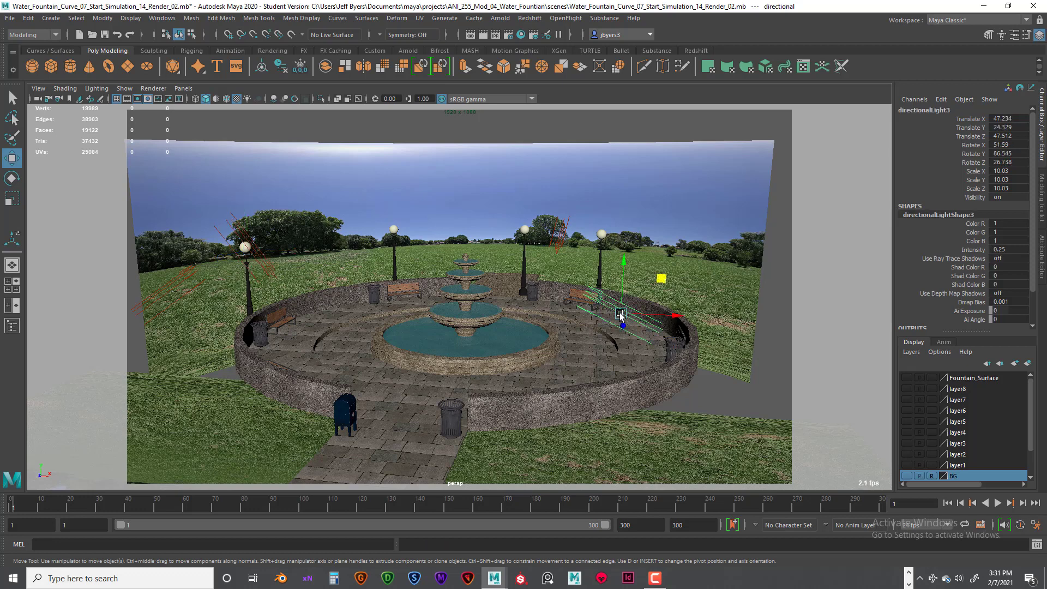
pyautogui.click(200, 289)
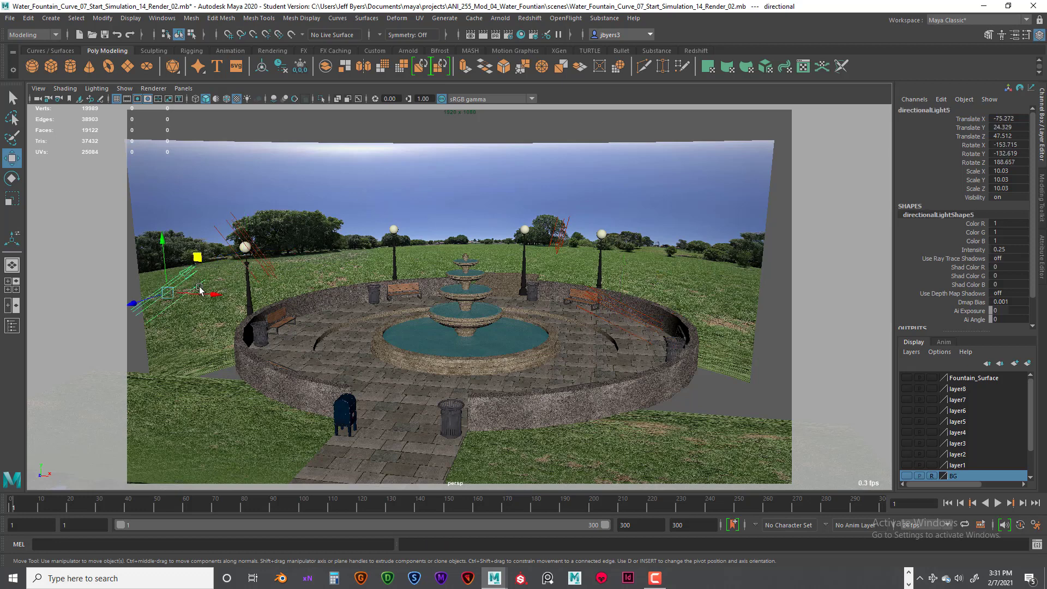
pyautogui.click(602, 306)
pyautogui.click(555, 240)
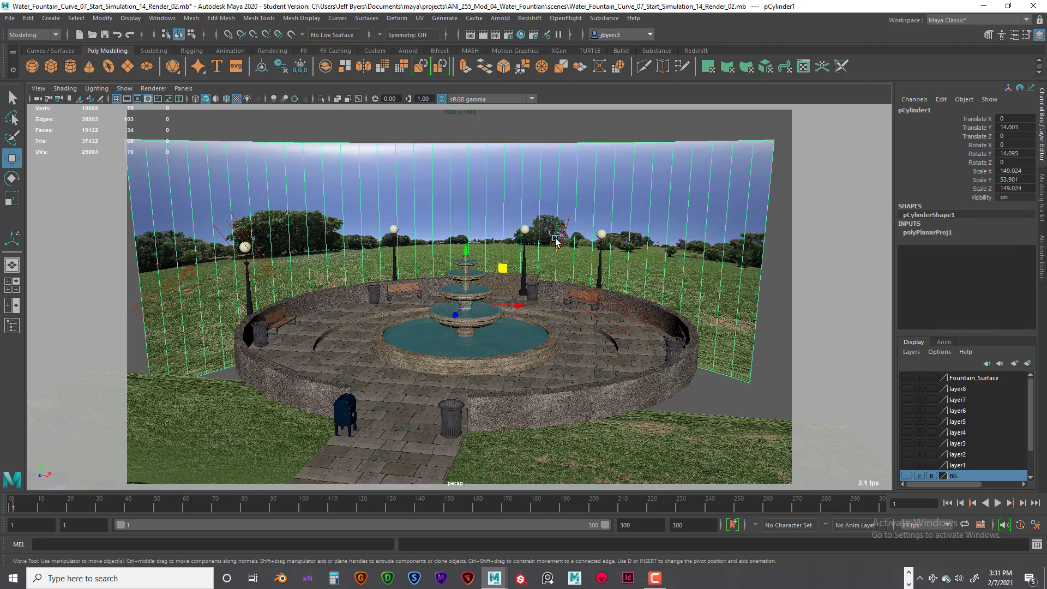
pyautogui.click(557, 240)
pyautogui.click(270, 272)
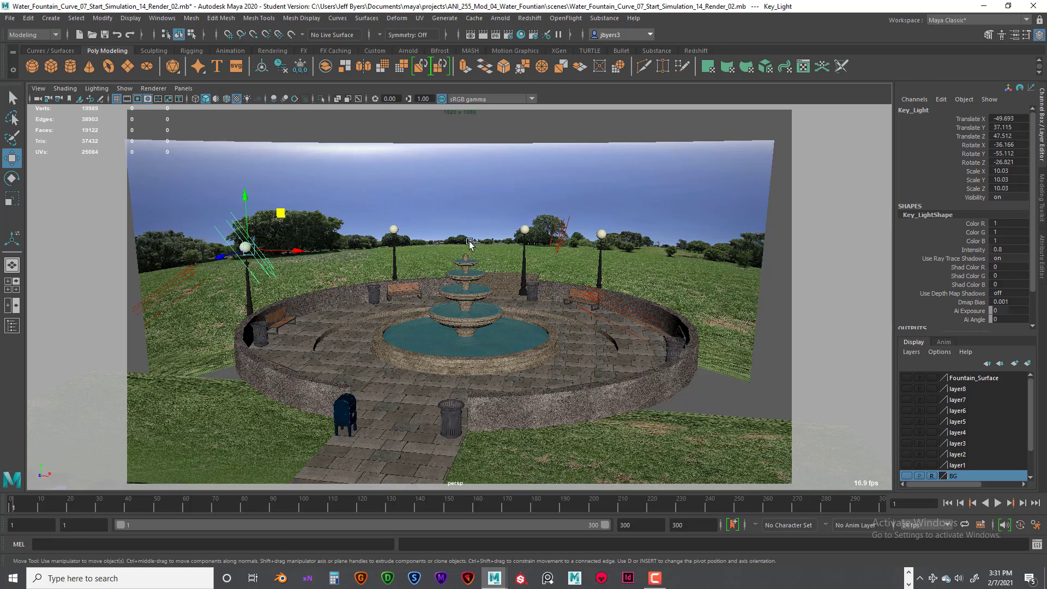
pyautogui.click(191, 281)
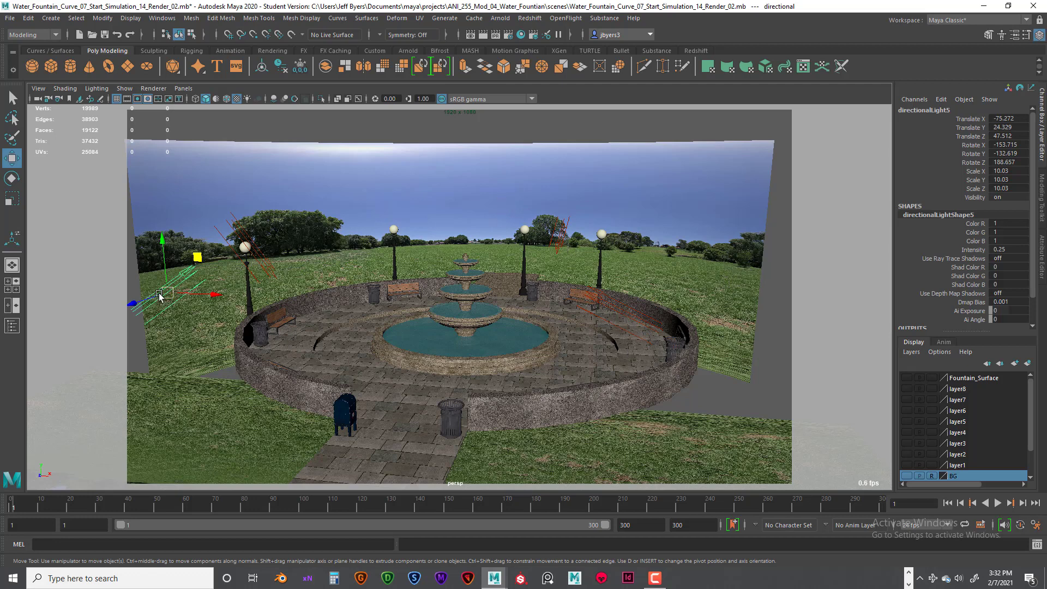
pyautogui.click(622, 311)
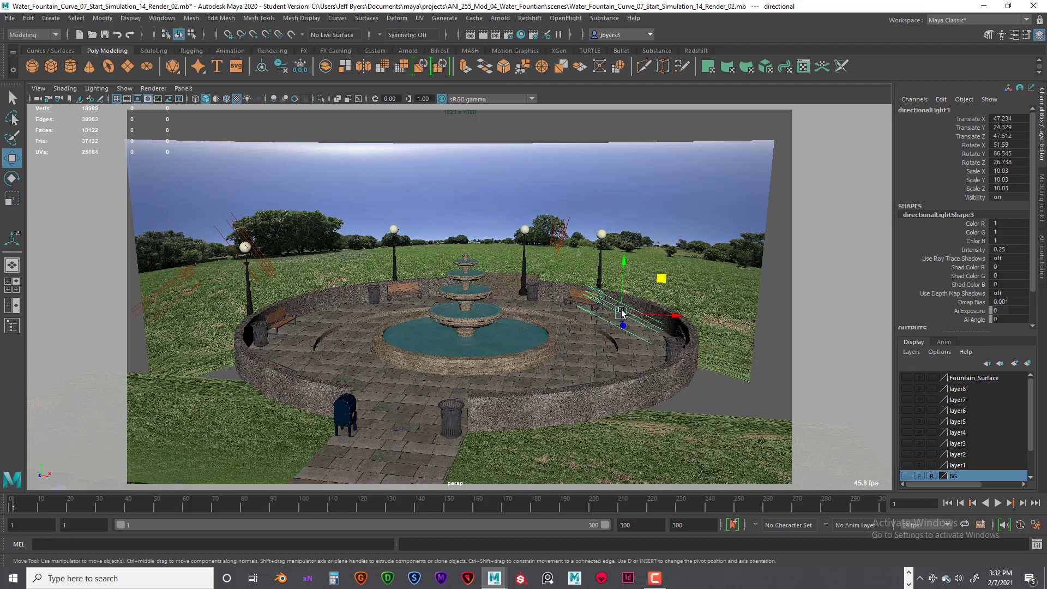
pyautogui.click(184, 280)
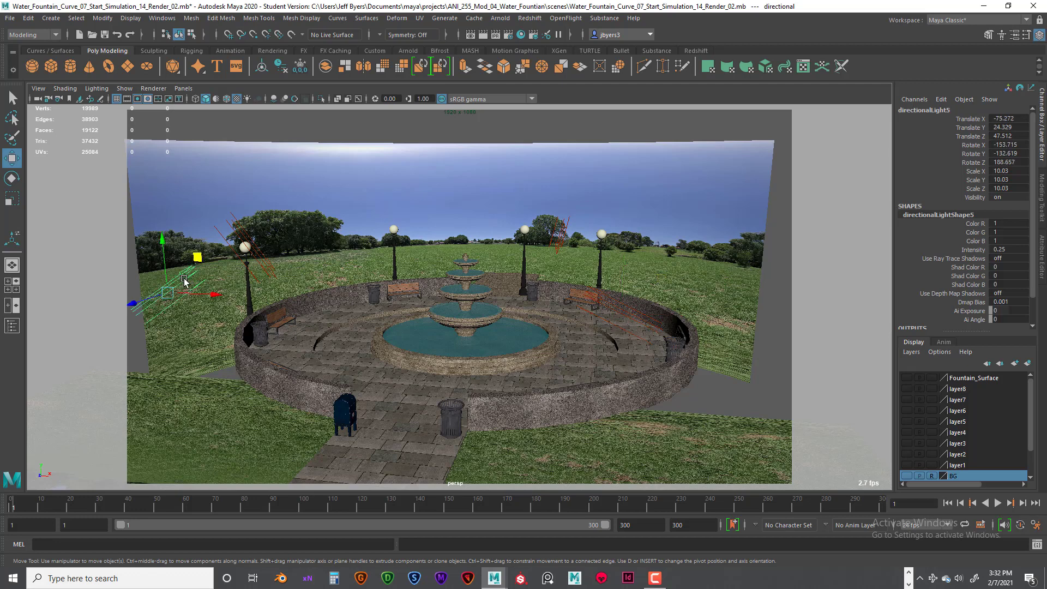
pyautogui.click(625, 313)
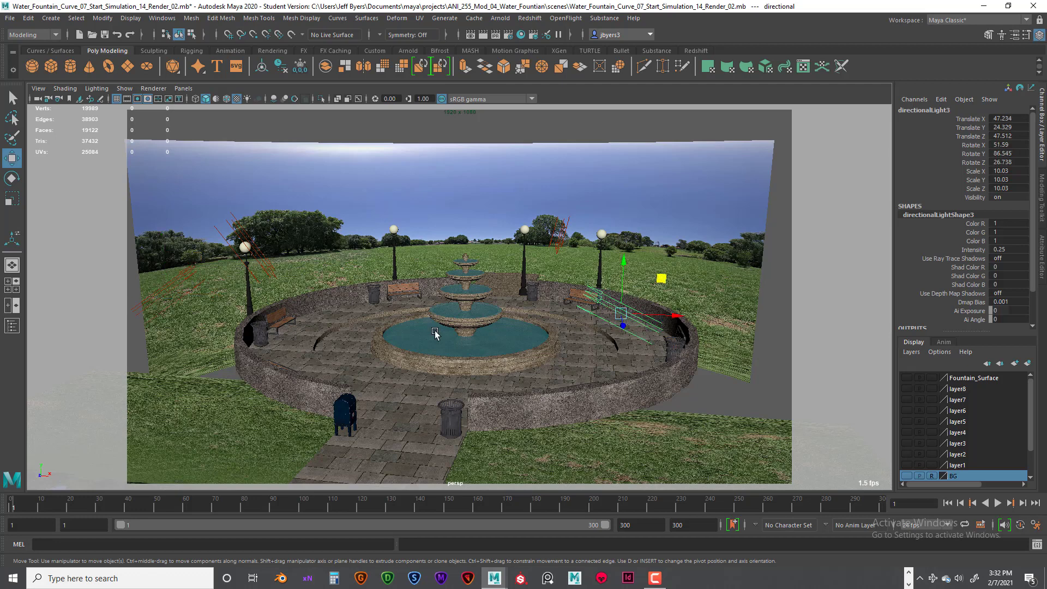
pyautogui.click(185, 285)
pyautogui.click(241, 240)
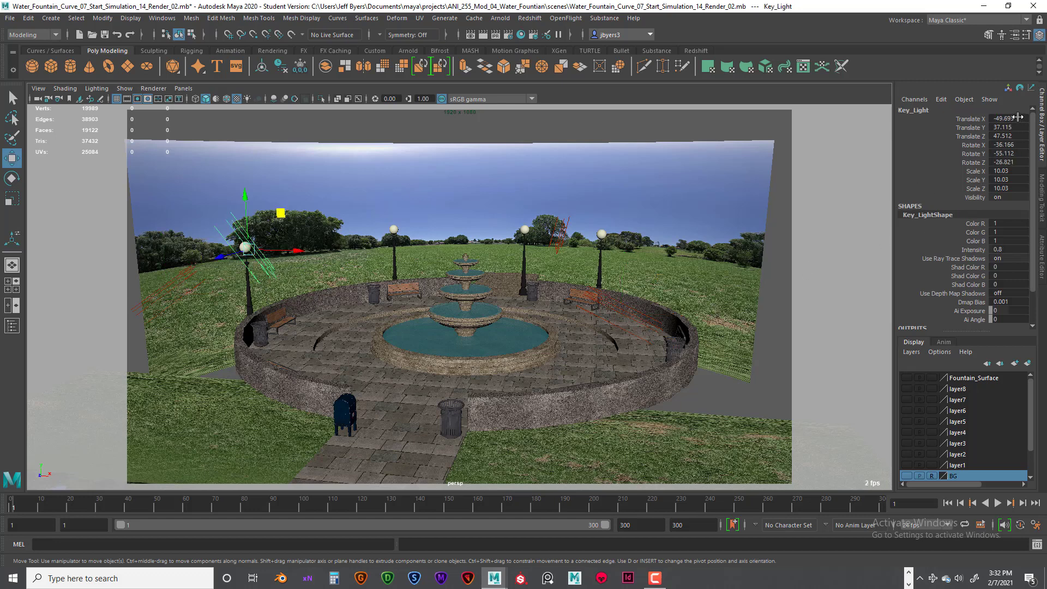
# Highlight Key_Light's translate, rotate and scale values for review, and clear the selection
pyautogui.moveTo(1017, 117); pyautogui.dragTo(1012, 186)
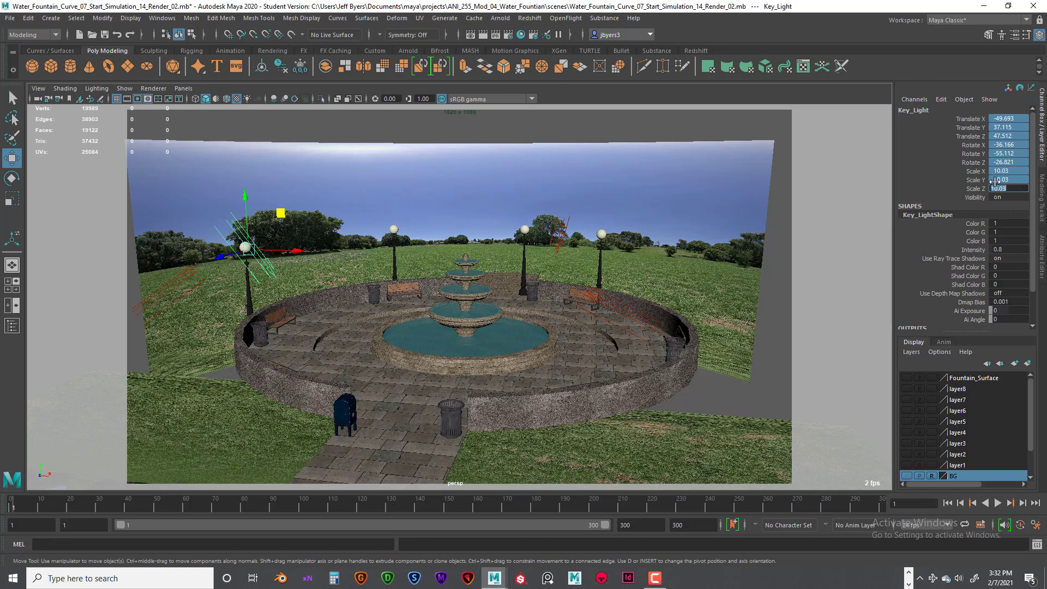
pyautogui.click(1017, 118)
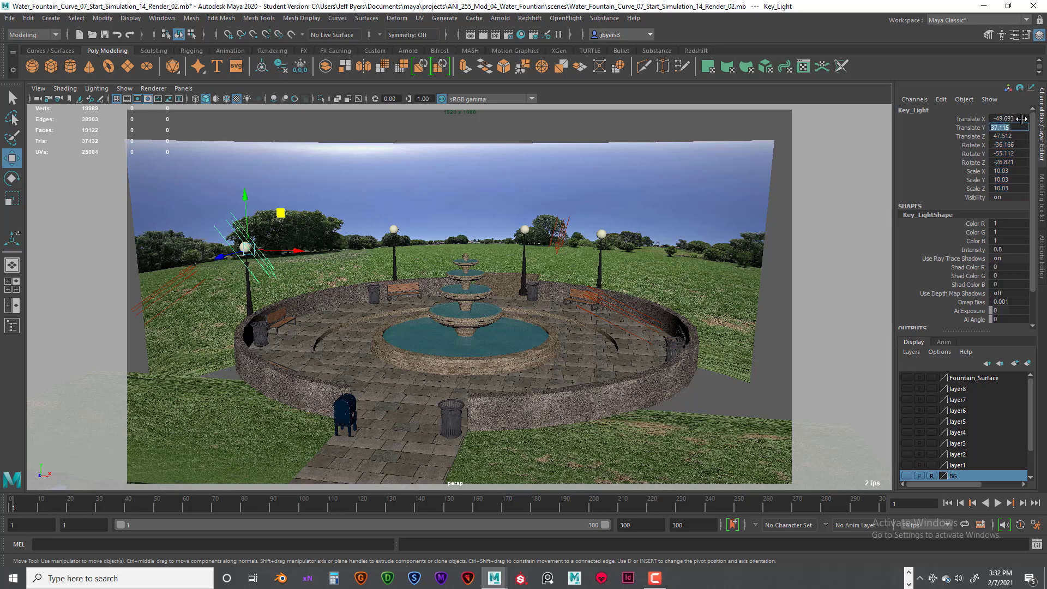
pyautogui.moveTo(1017, 117); pyautogui.dragTo(1020, 187)
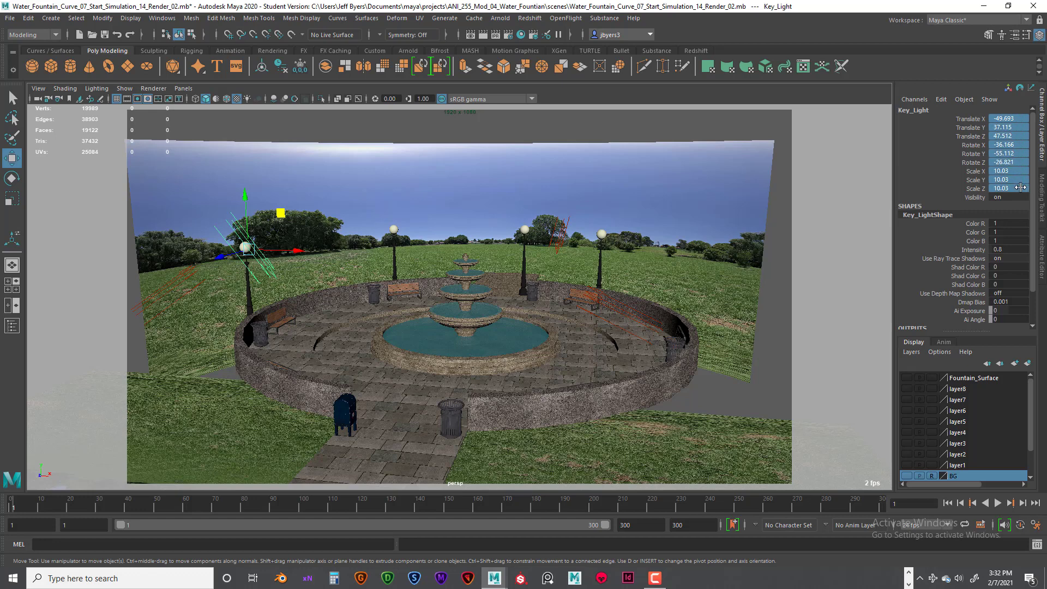
pyautogui.click(1019, 187)
pyautogui.click(545, 149)
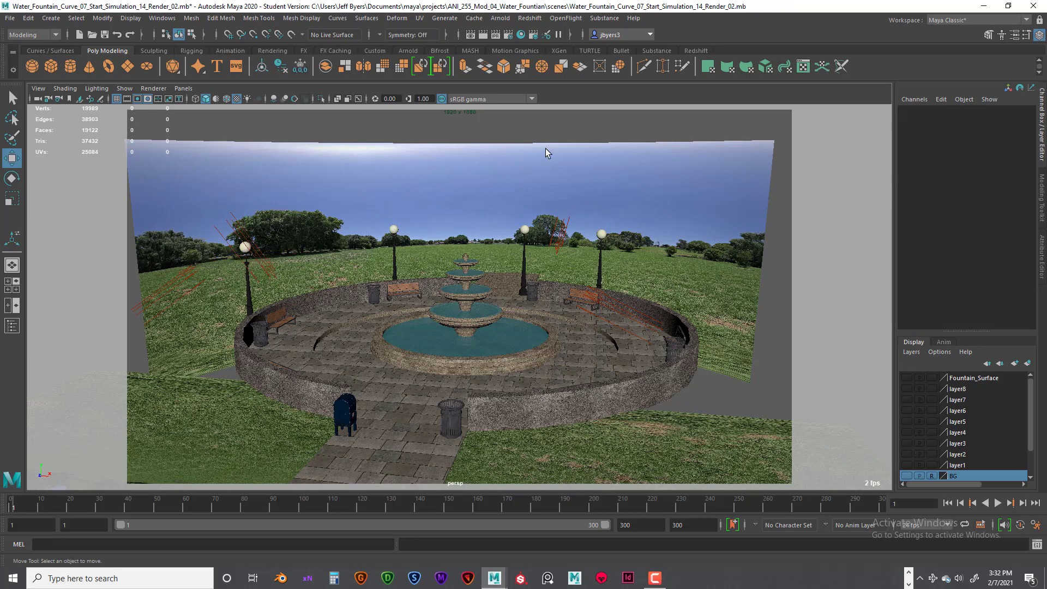
# Examine Key_Light's shadow attributes, covering the depth map options and the raytrace light angle, shadow rays and ray depth limit
pyautogui.click(263, 271)
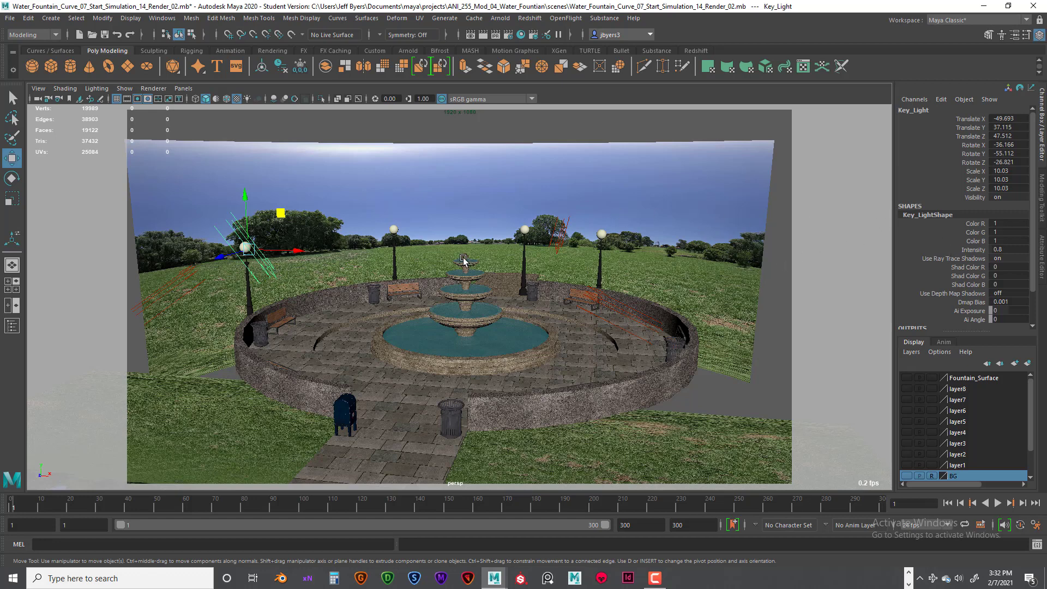
pyautogui.hotkey('ctrl', 'a')
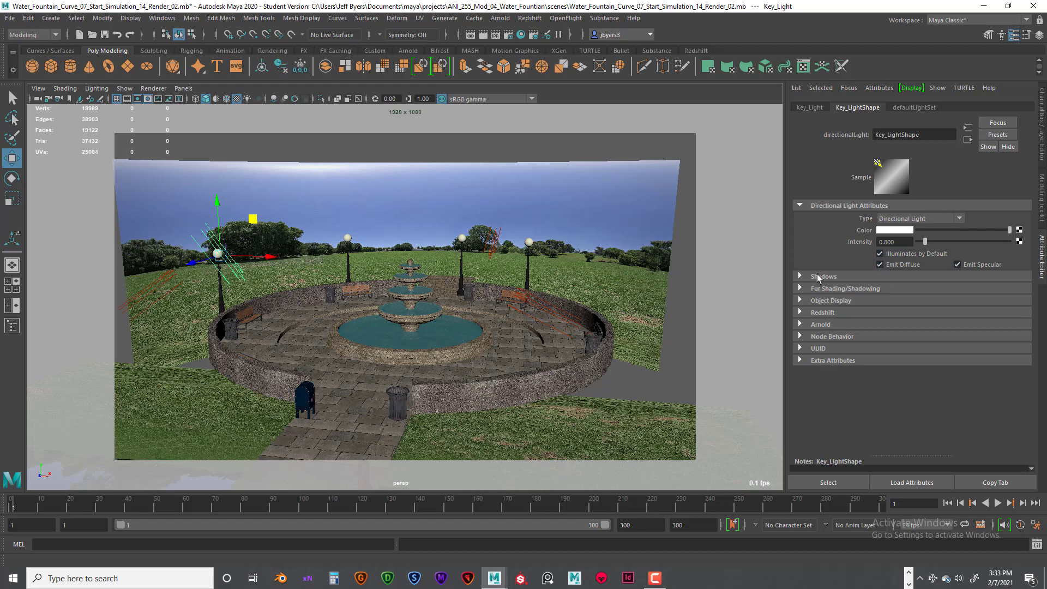
pyautogui.click(801, 275)
pyautogui.scroll(-3, 953, 313)
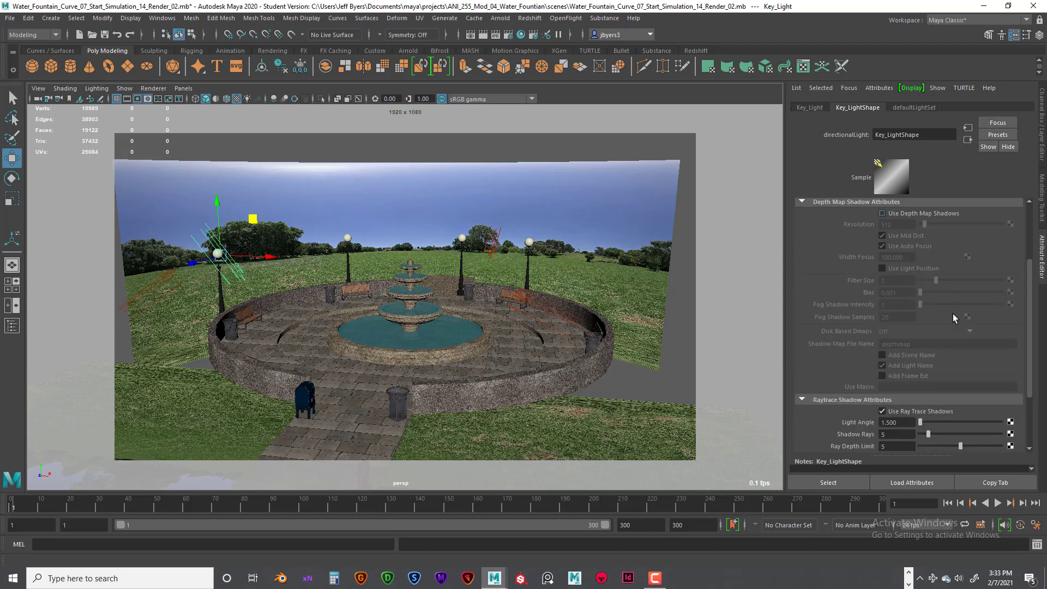
pyautogui.scroll(1, 908, 254)
pyautogui.scroll(-5, 908, 256)
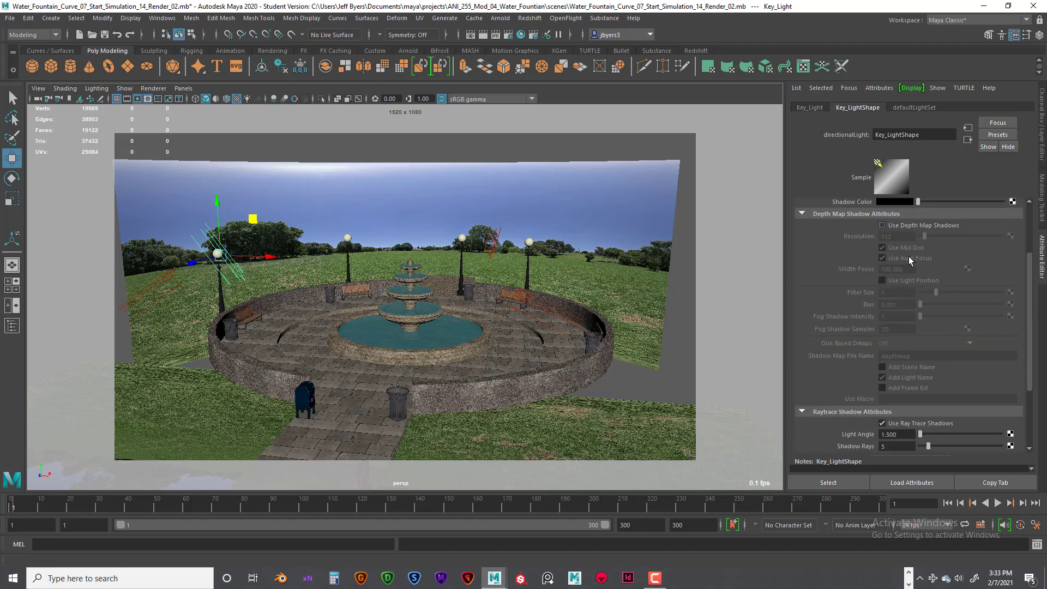
pyautogui.click(882, 325)
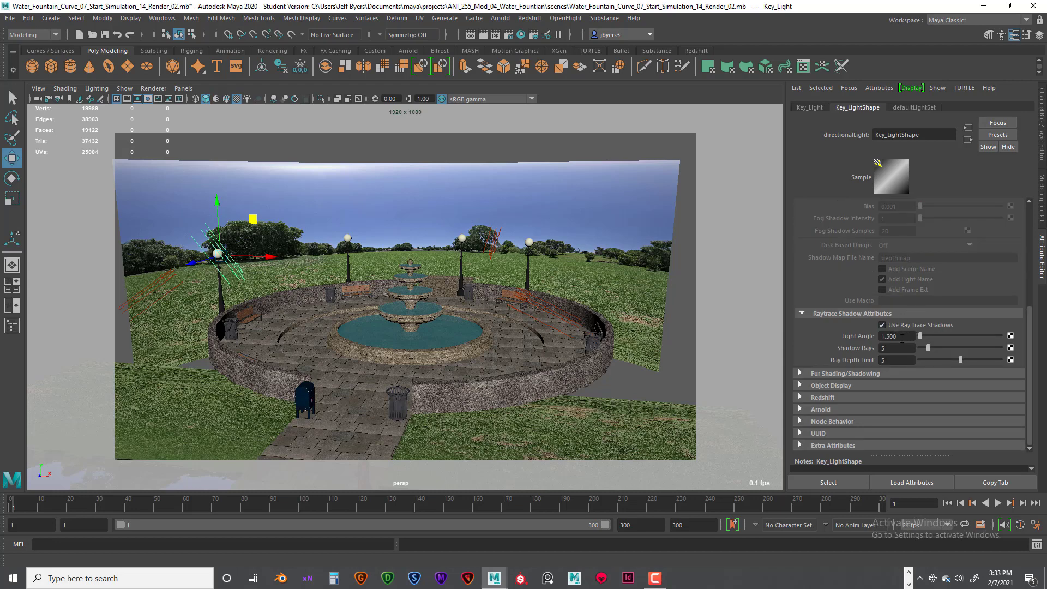
pyautogui.moveTo(902, 338); pyautogui.dragTo(868, 338)
pyautogui.click(894, 349)
pyautogui.click(883, 362)
# Expand Key_Light's Fur Shading/Shadowing and Object Display attributes and skim through the remaining light settings
pyautogui.click(799, 373)
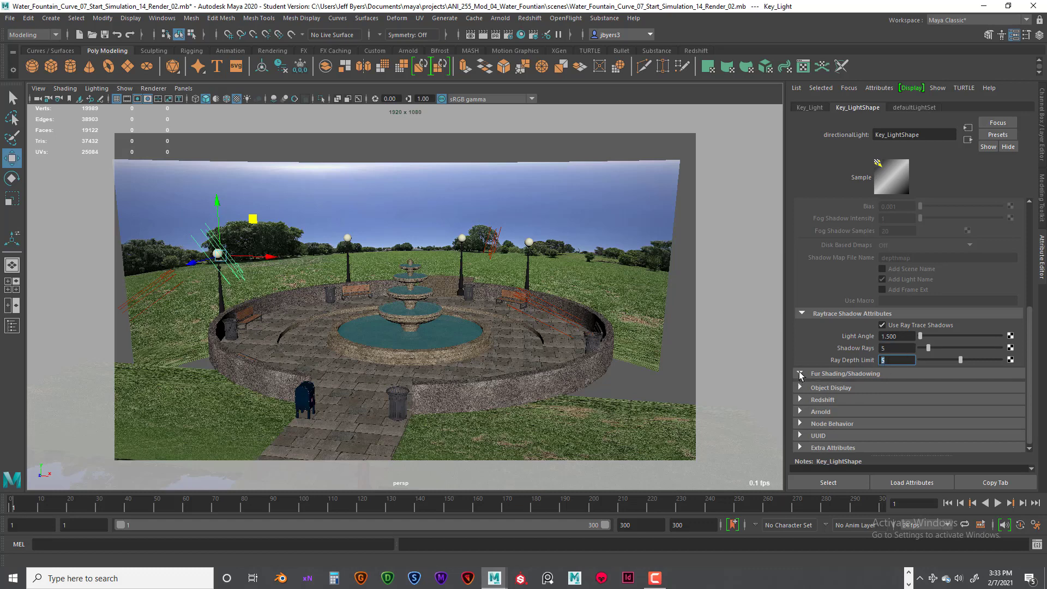
pyautogui.click(800, 386)
pyautogui.scroll(-3, 832, 376)
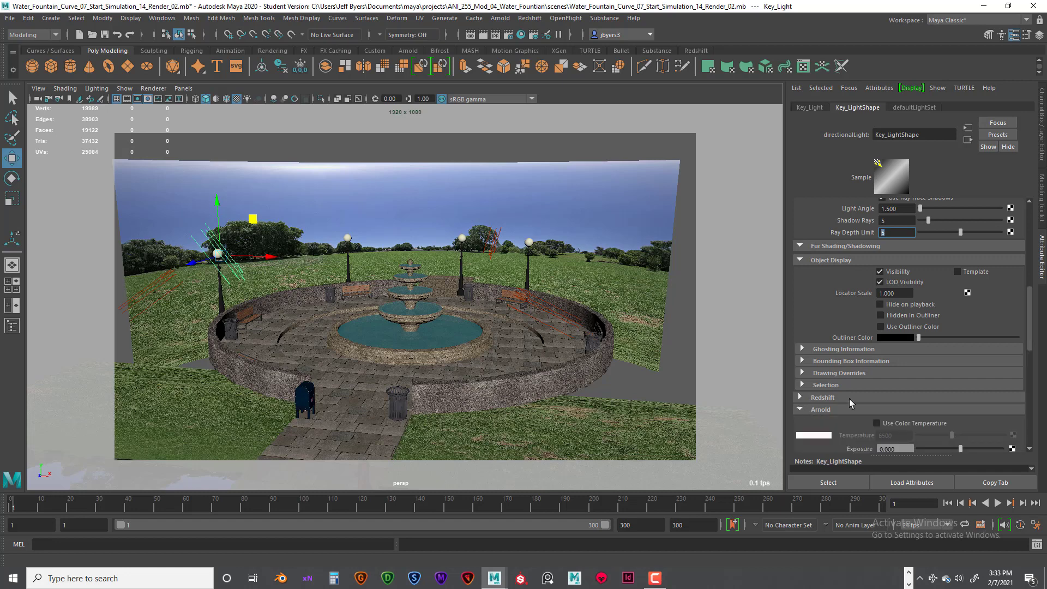
pyautogui.scroll(5, 849, 398)
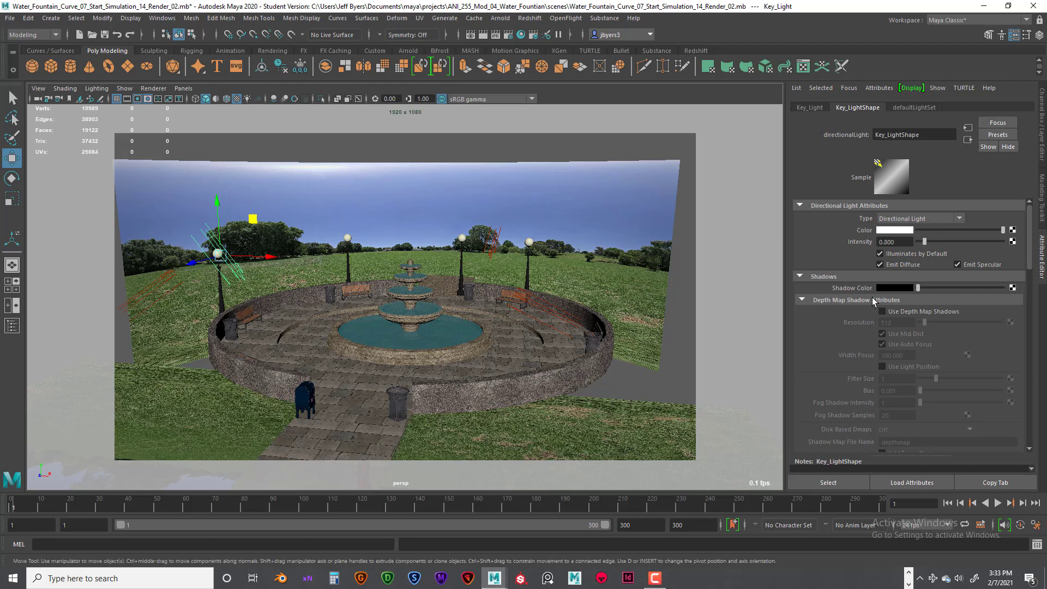
# Return to Key_Light's raytrace shadow attributes and review the Shadow Rays setting
pyautogui.scroll(-1, 871, 298)
pyautogui.scroll(1, 871, 299)
pyautogui.scroll(-3, 921, 332)
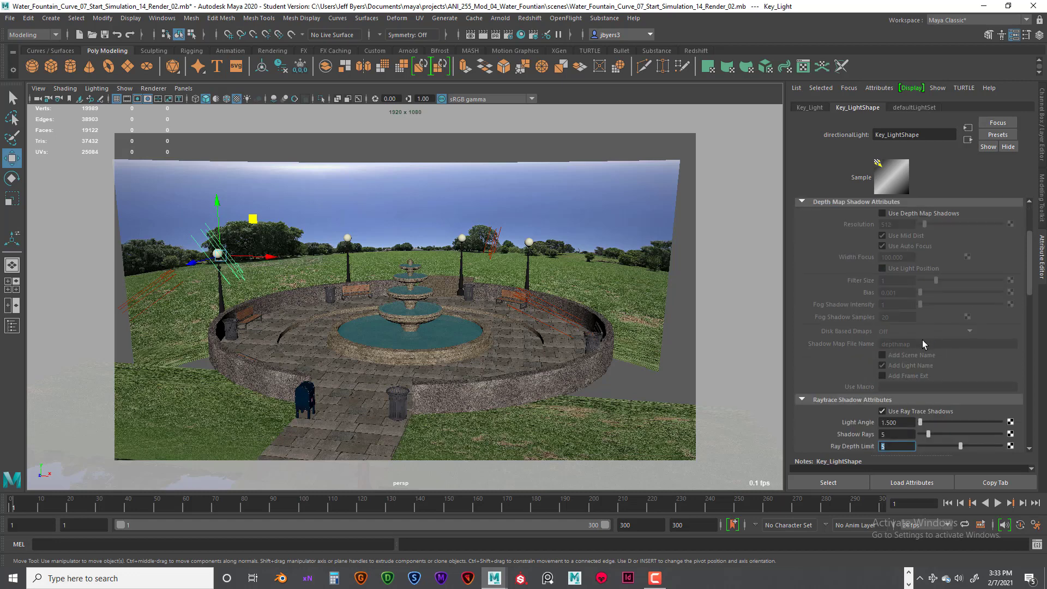
pyautogui.scroll(-2, 922, 342)
pyautogui.click(897, 369)
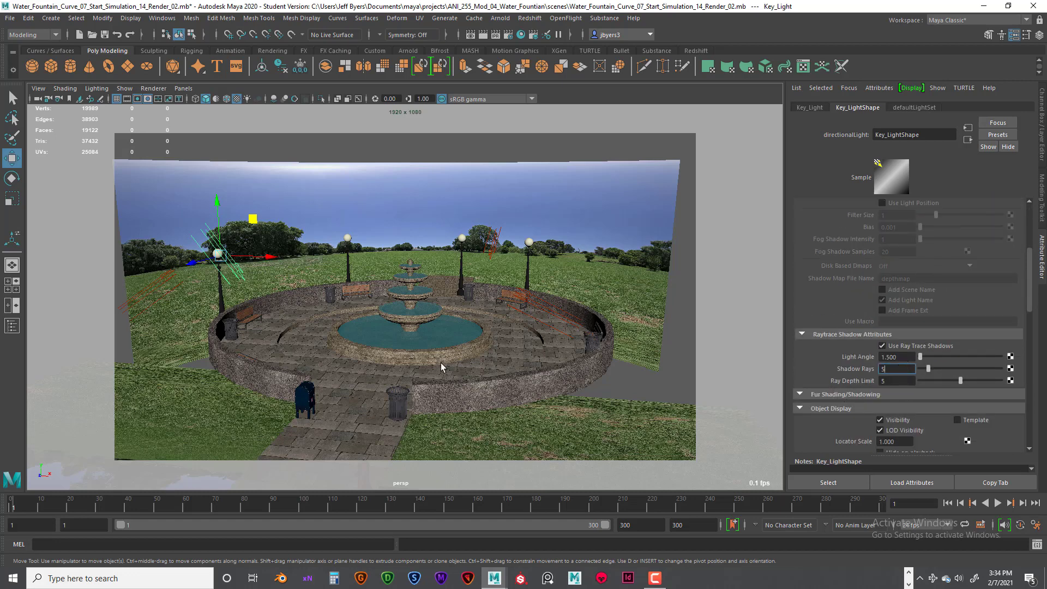
# Select the directional light near the bench opposite the key light and highlight its translate, rotate and scale values for review
pyautogui.click(547, 311)
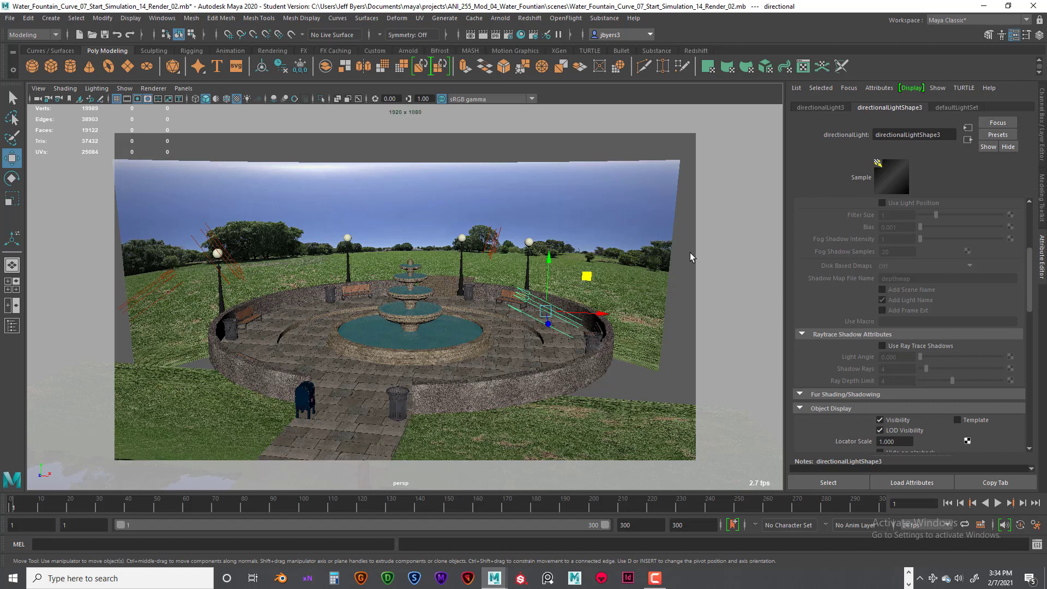
pyautogui.hotkey('ctrl', 'a')
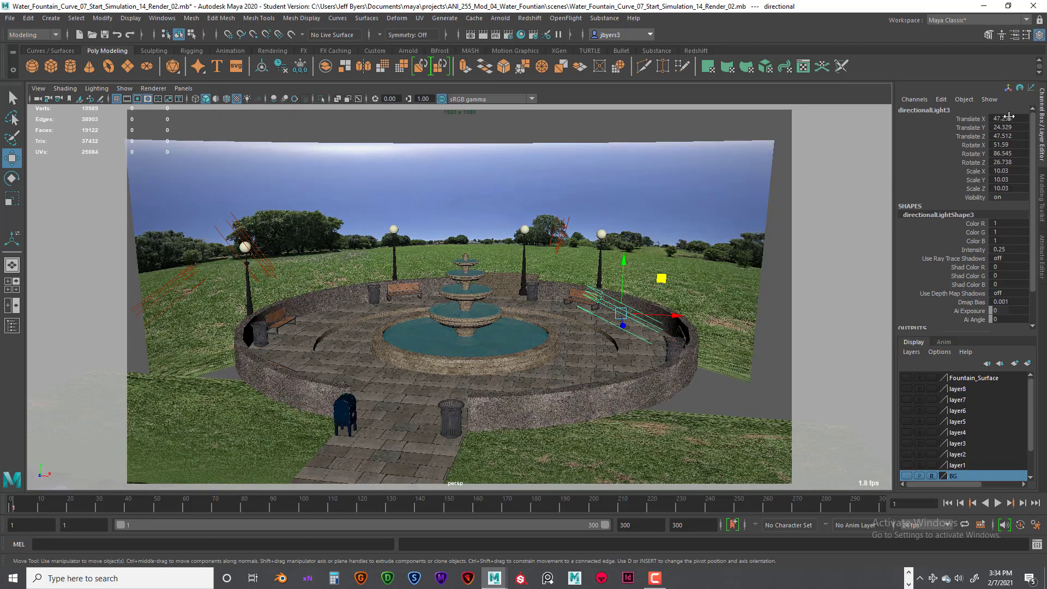
pyautogui.moveTo(1008, 116); pyautogui.dragTo(1002, 188)
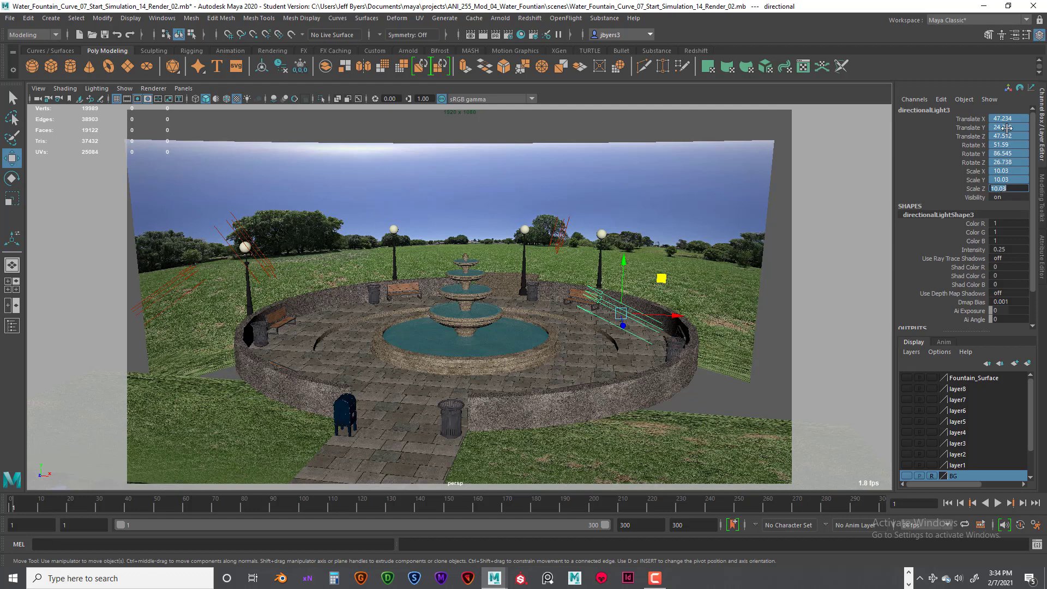
pyautogui.click(628, 346)
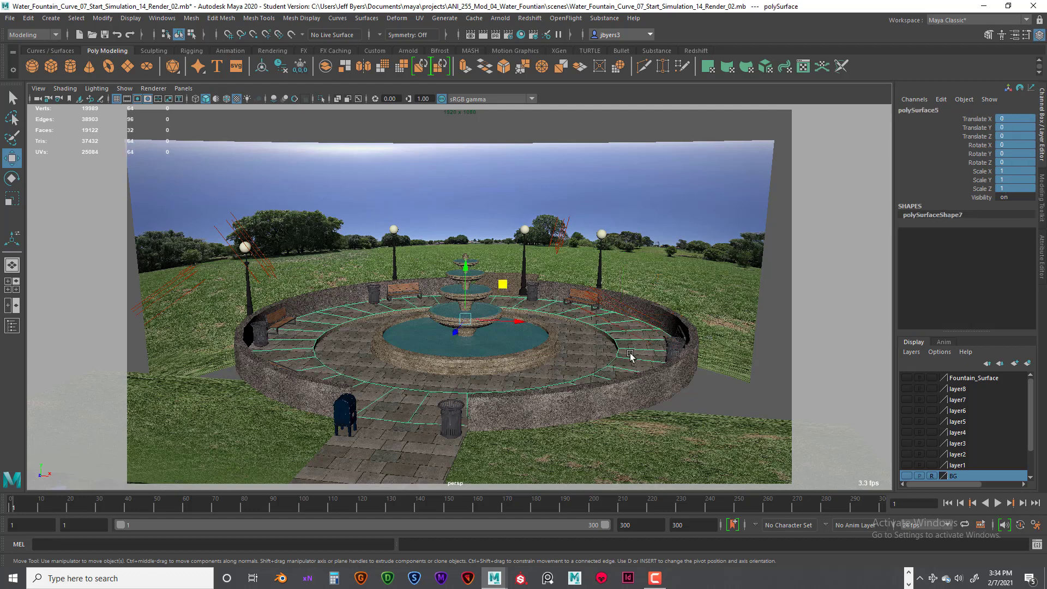
# Open the attributes of the directional light beside the bench opposite the key light and check its intensity and raytrace shadow option
pyautogui.click(626, 316)
pyautogui.hotkey('ctrl', 'a')
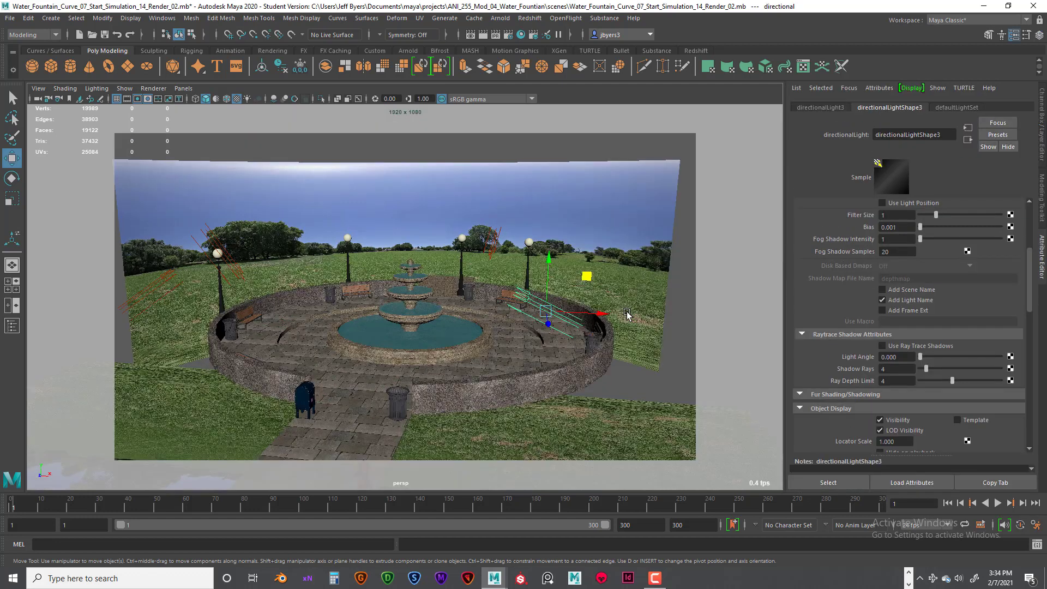
pyautogui.scroll(-3, 886, 324)
pyautogui.scroll(5, 881, 325)
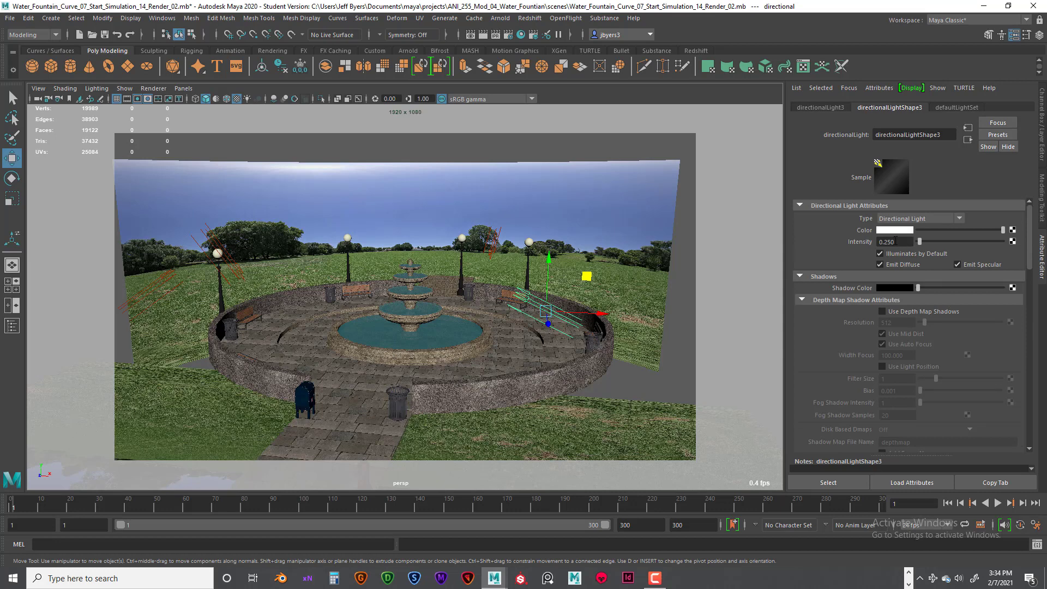
pyautogui.moveTo(895, 240); pyautogui.dragTo(878, 241)
pyautogui.scroll(-4, 952, 308)
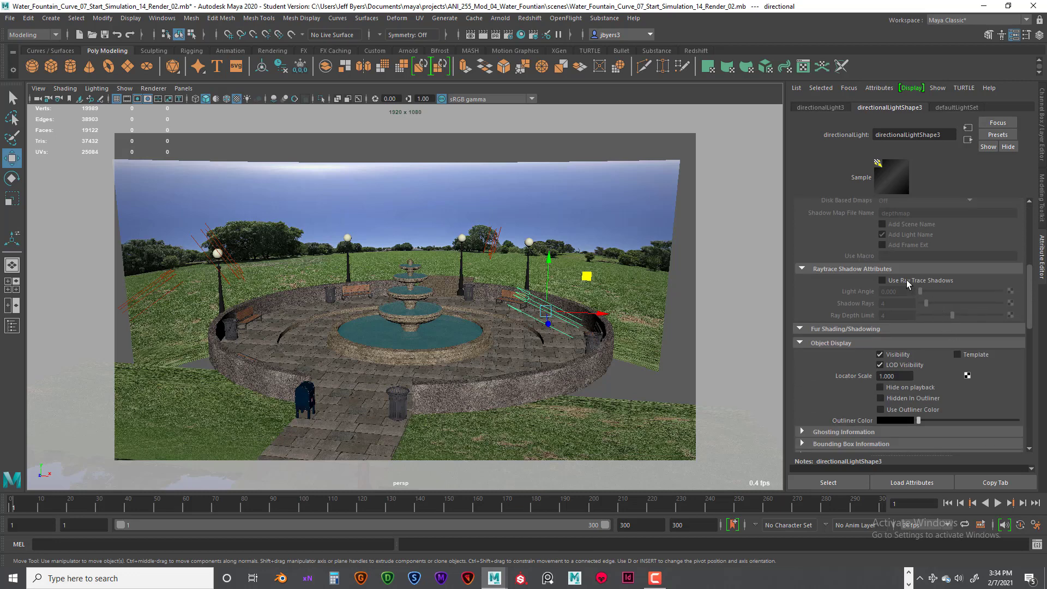
pyautogui.scroll(2, 895, 303)
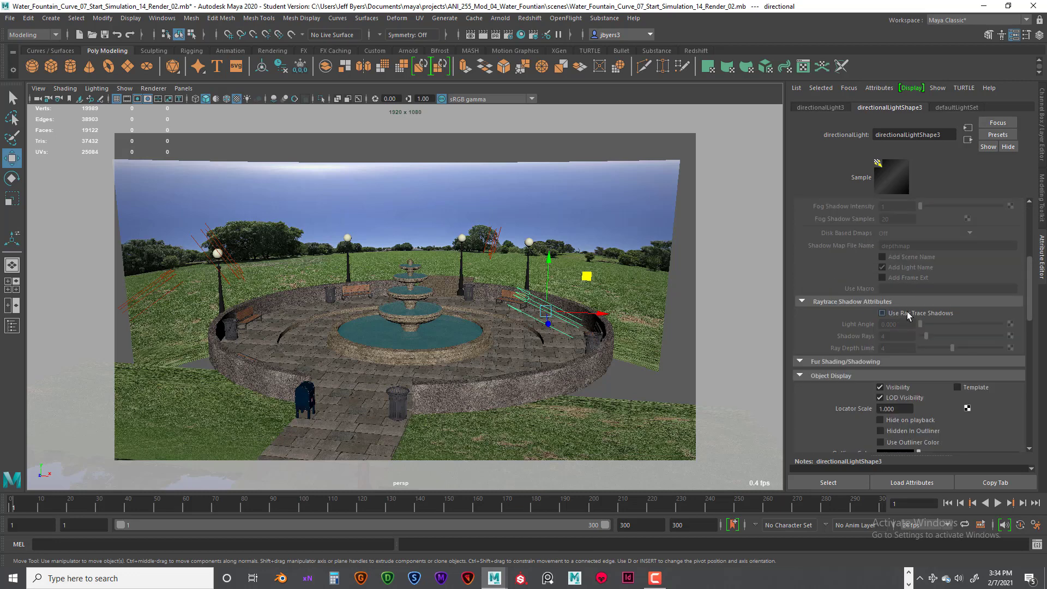
pyautogui.scroll(4, 907, 312)
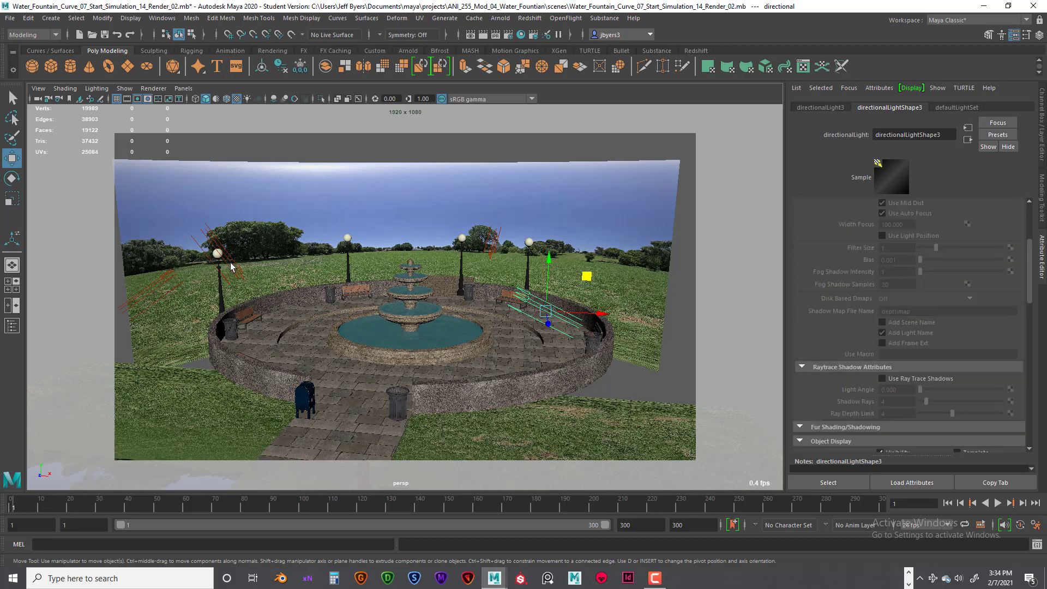
# Compare Key_Light's raytrace shadow settings with those of the directional light opposite it, and recheck the opposite light's intensity and shadow options
pyautogui.click(208, 240)
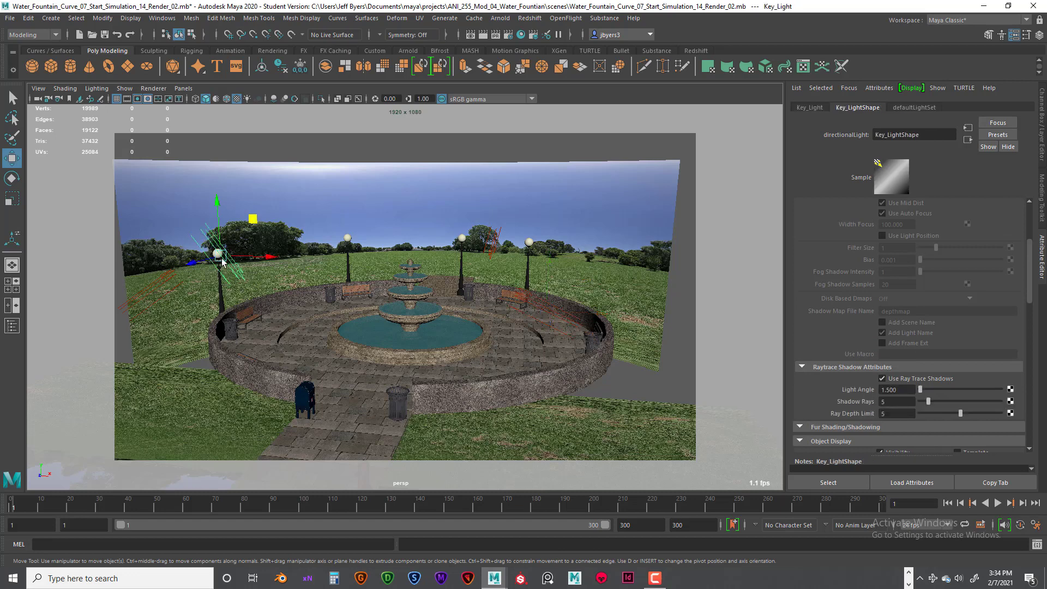
pyautogui.click(543, 312)
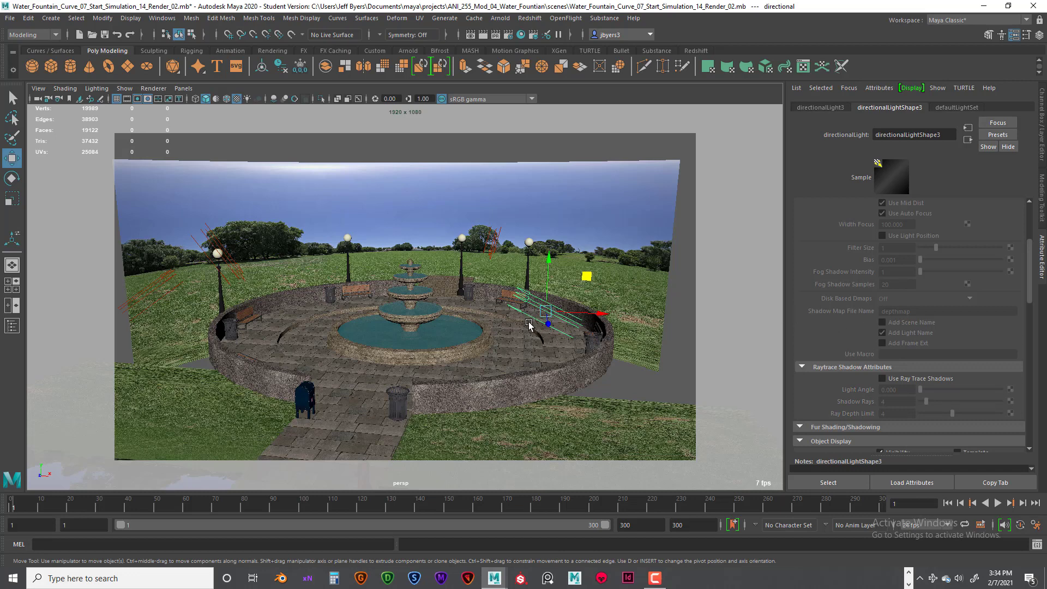
pyautogui.scroll(-1, 946, 307)
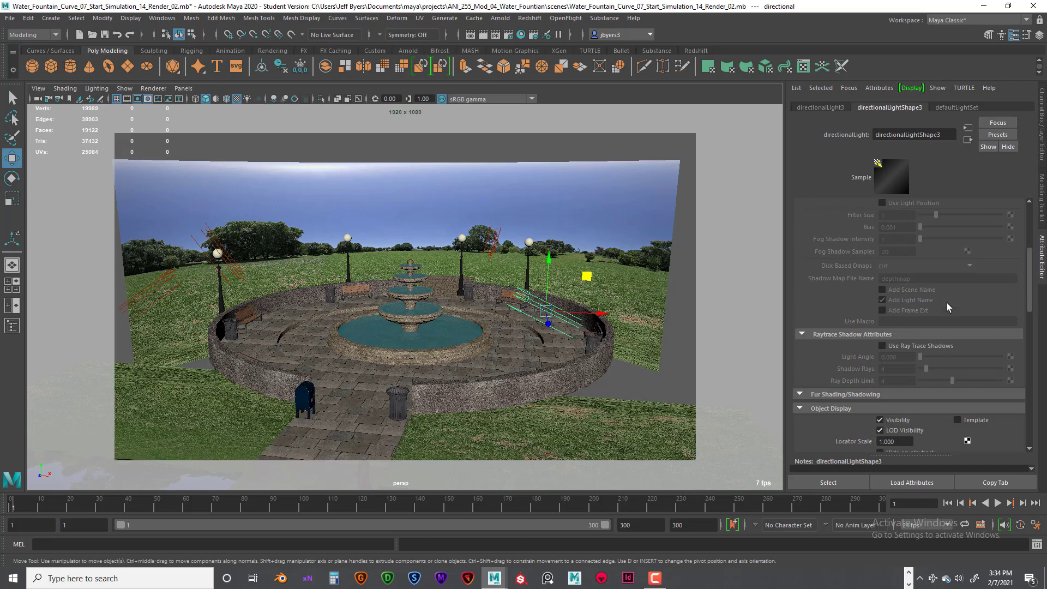
pyautogui.scroll(-1, 999, 326)
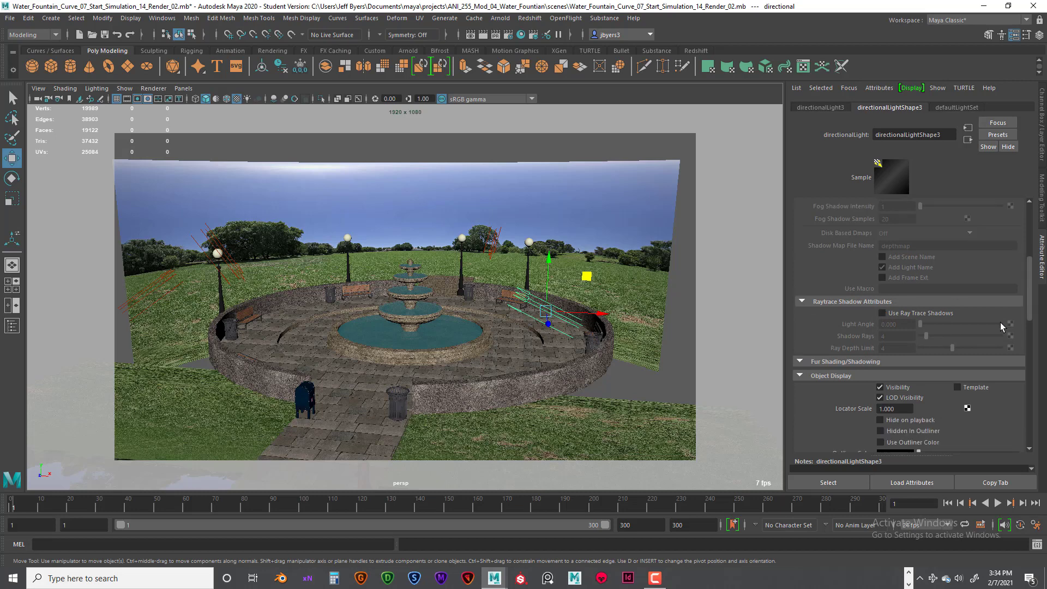
pyautogui.scroll(1, 1000, 326)
pyautogui.scroll(4, 979, 338)
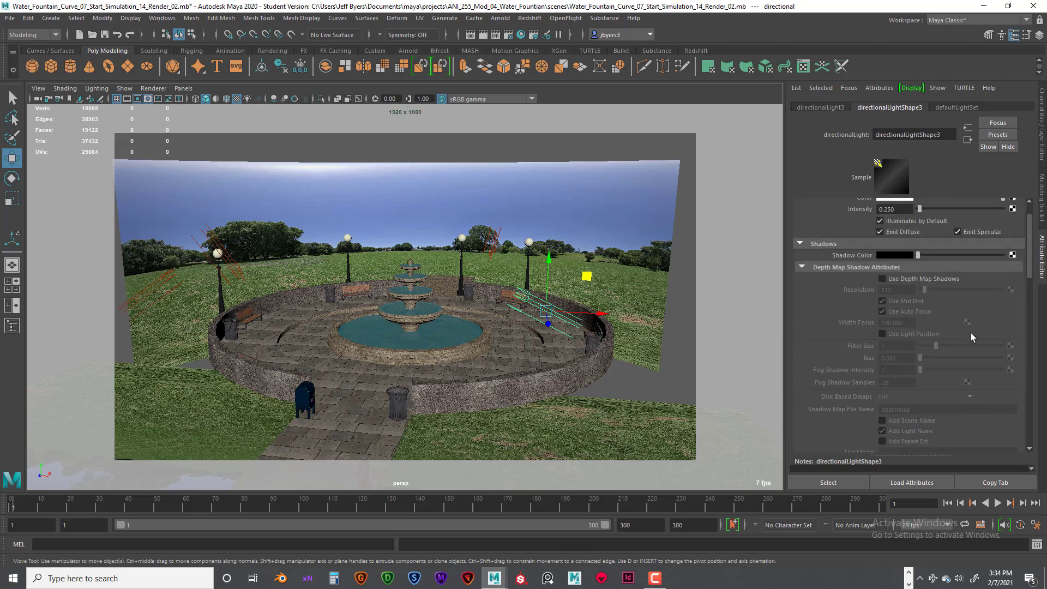
pyautogui.scroll(1, 939, 289)
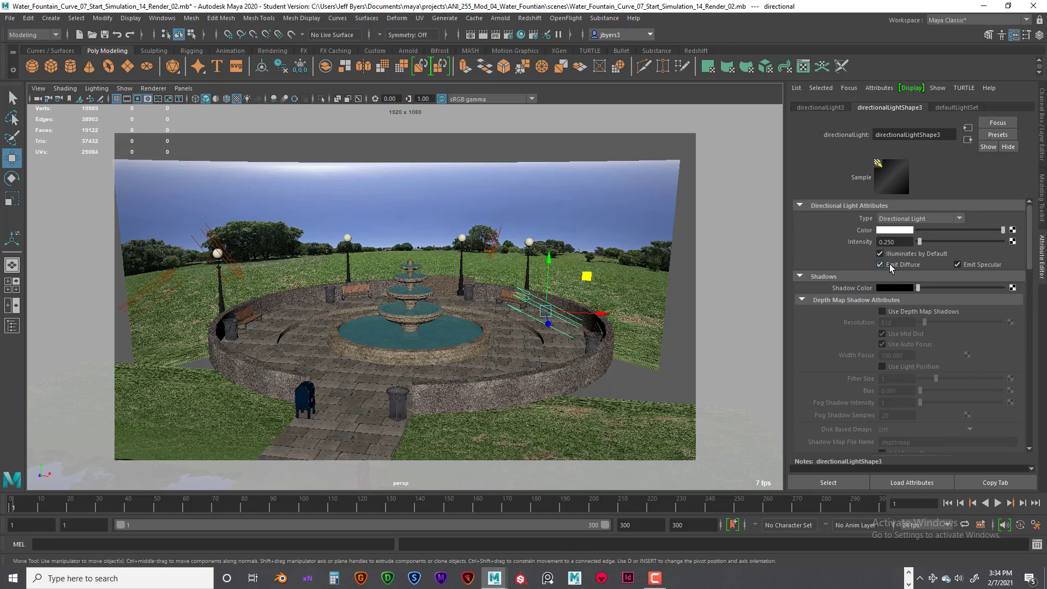
pyautogui.scroll(-11, 927, 287)
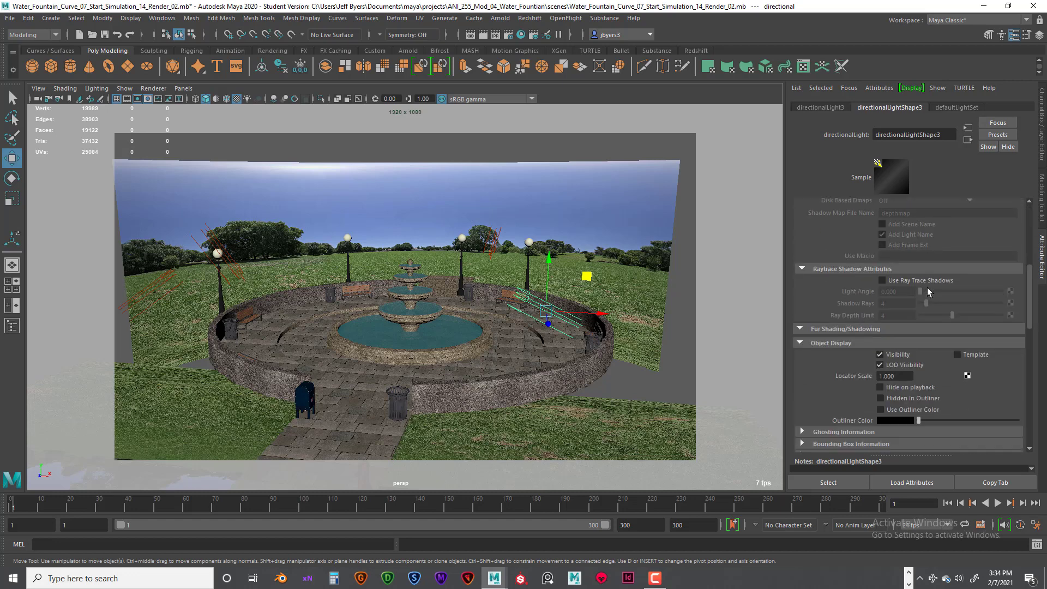
pyautogui.scroll(10, 927, 290)
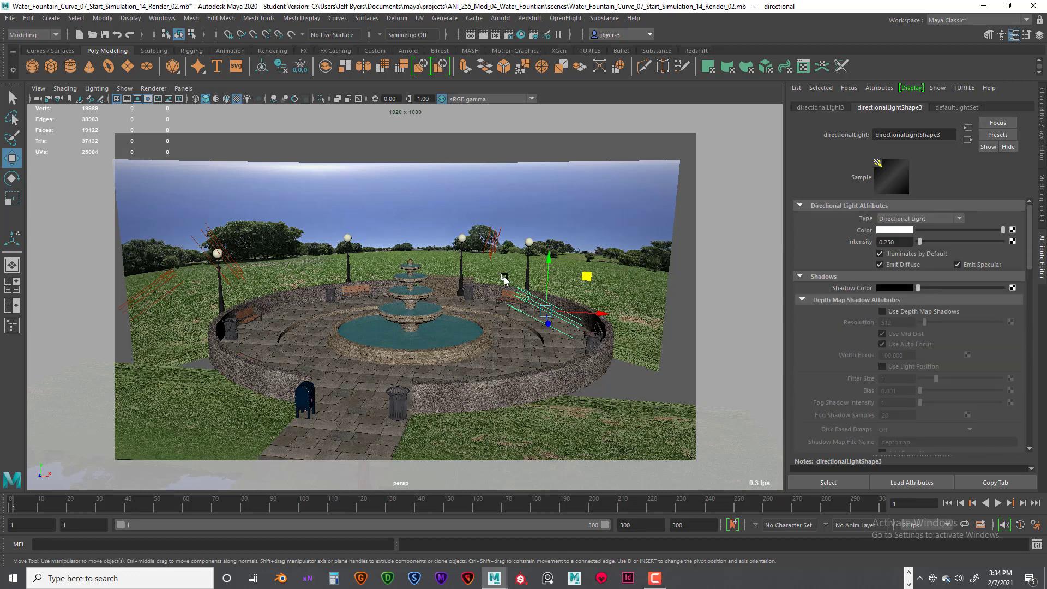
# Select the directional light over the grass beside the key light and review its intensity, shadow options, and translate, rotate and scale values
pyautogui.click(168, 275)
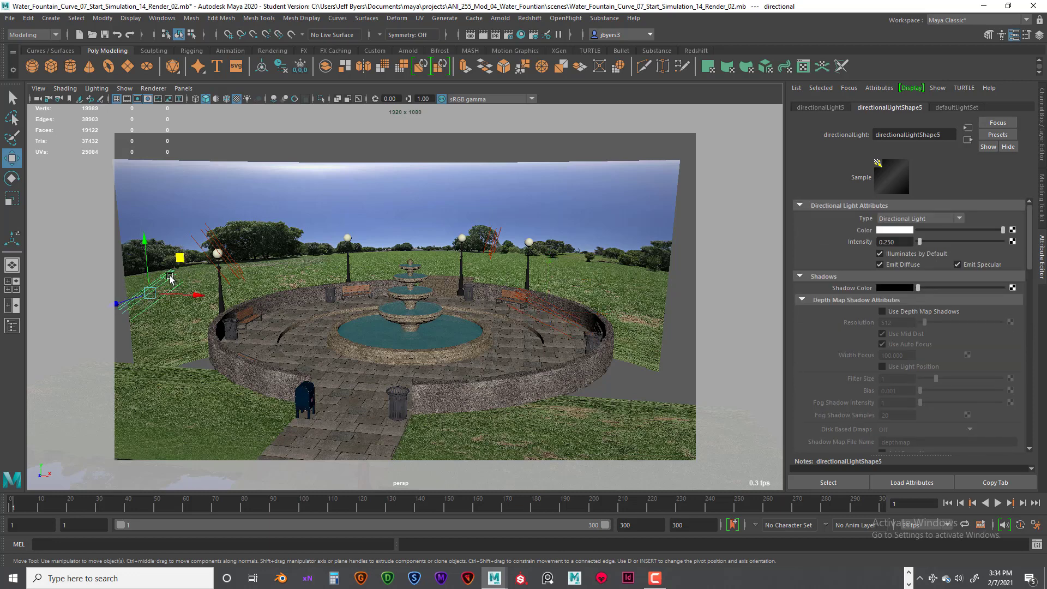
pyautogui.click(543, 310)
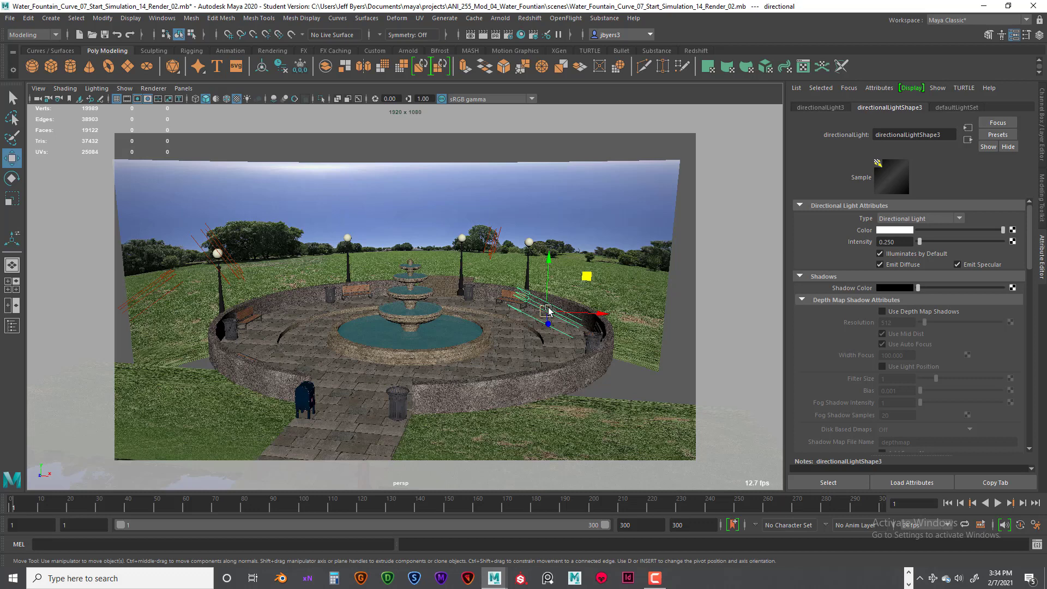
pyautogui.click(165, 281)
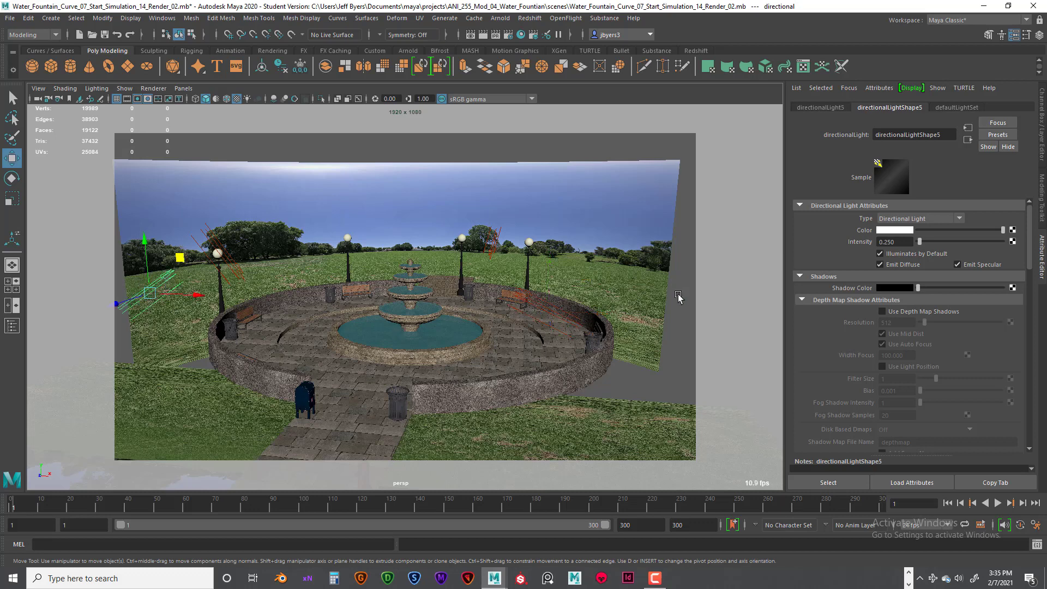
pyautogui.scroll(-6, 956, 281)
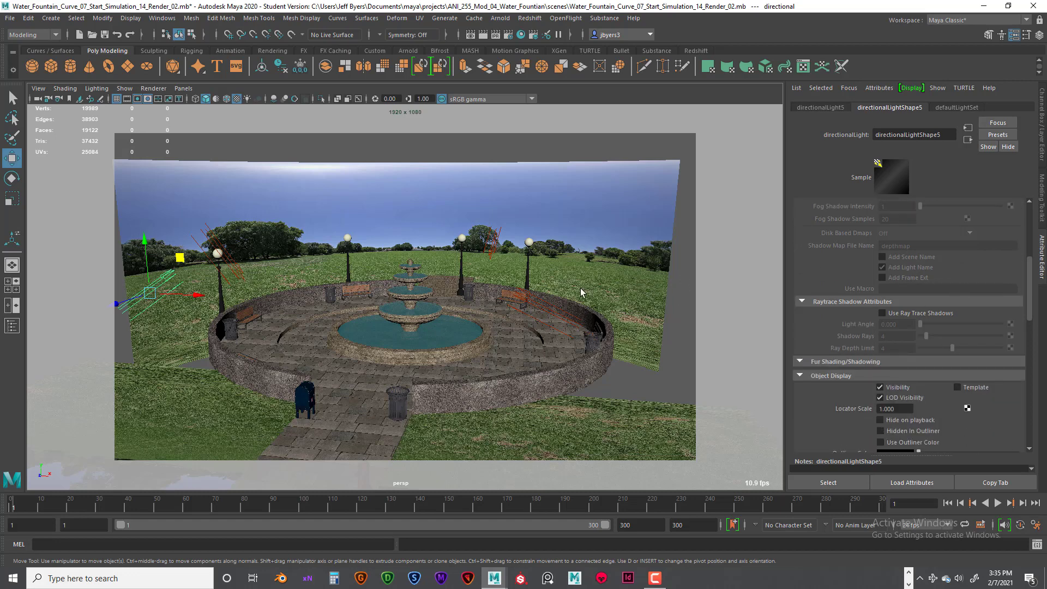
pyautogui.hotkey('ctrl', 'a')
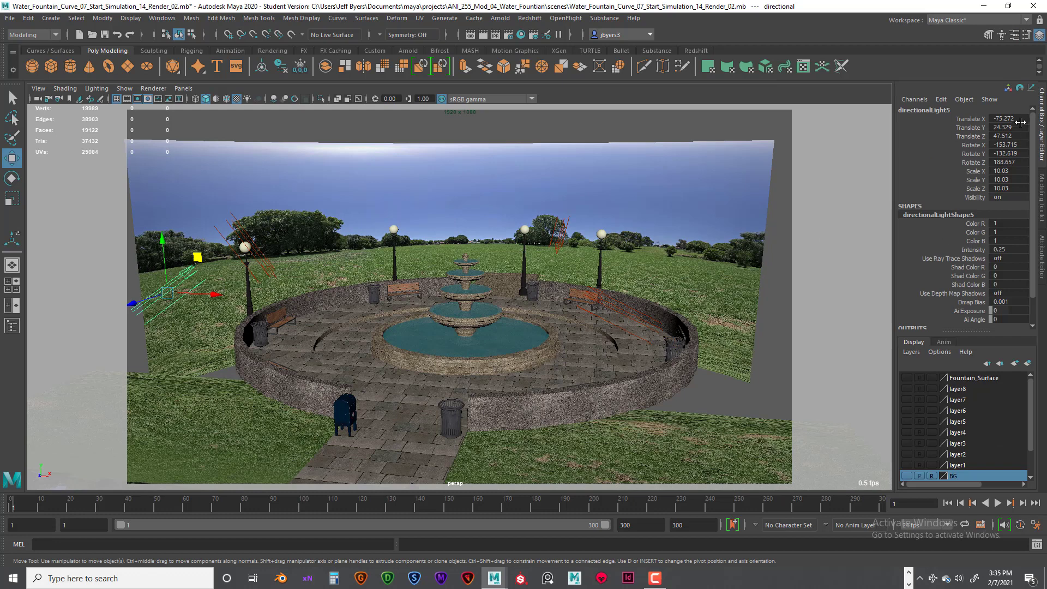
pyautogui.moveTo(1018, 119); pyautogui.dragTo(1028, 189)
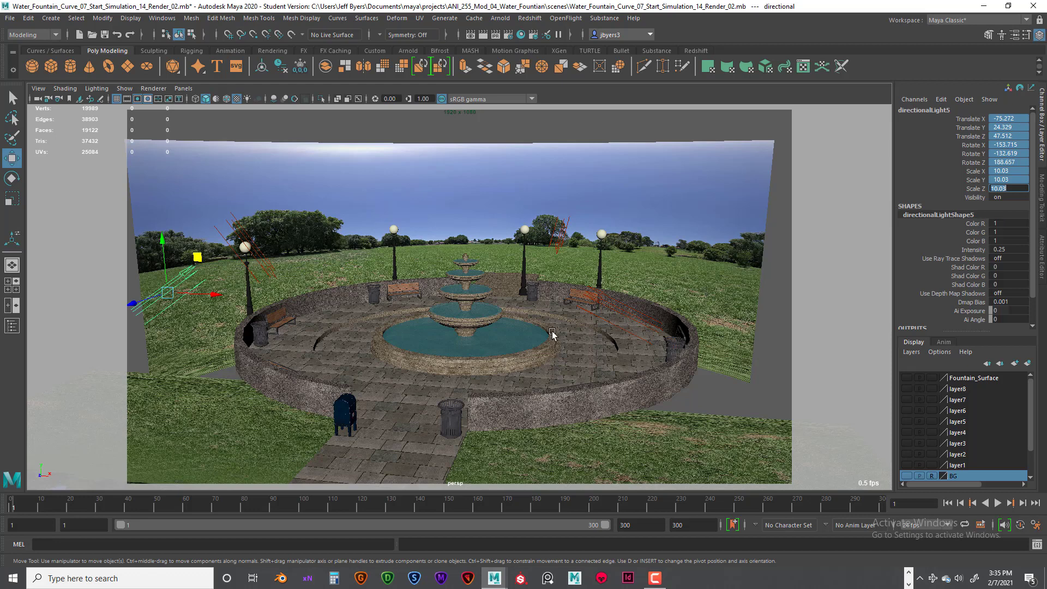
# Select the directional light behind the fountain near the trees and examine its transforms, intensity and depth map and raytrace shadow options
pyautogui.click(560, 241)
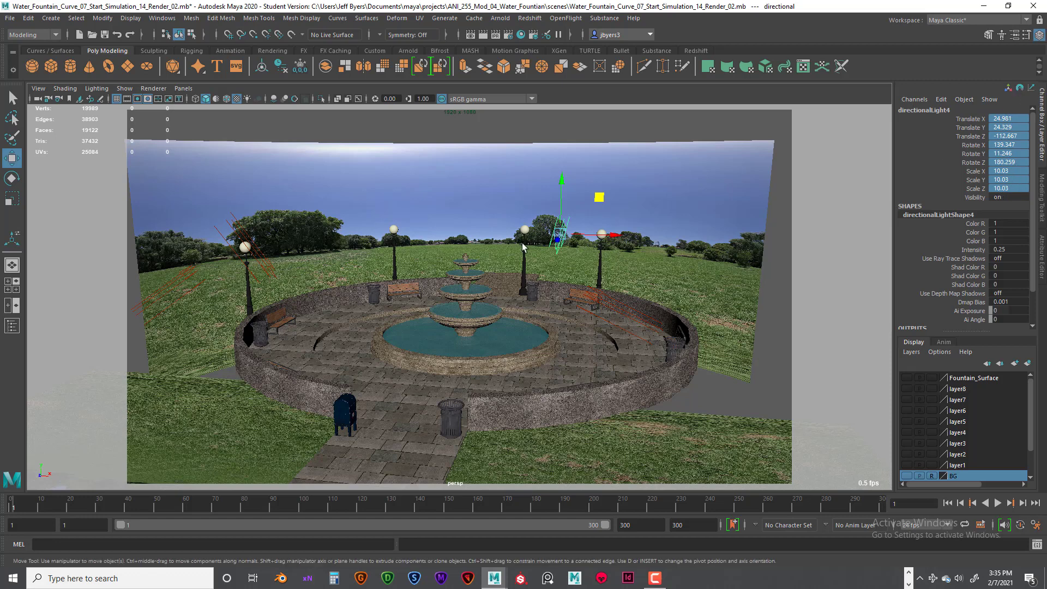
pyautogui.hotkey('ctrl', 'a')
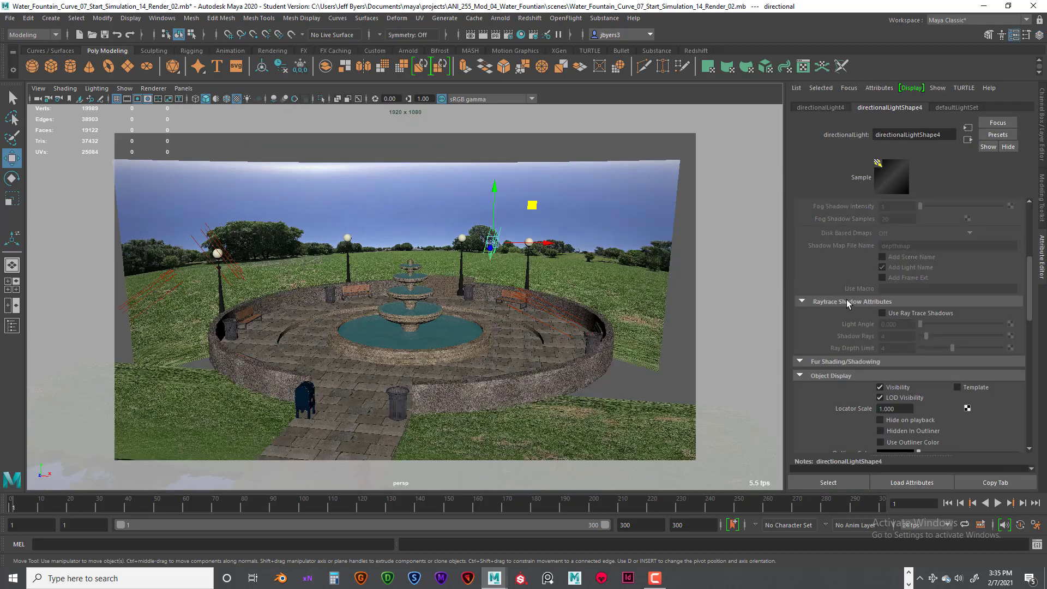
pyautogui.scroll(-3, 846, 305)
pyautogui.scroll(1, 847, 306)
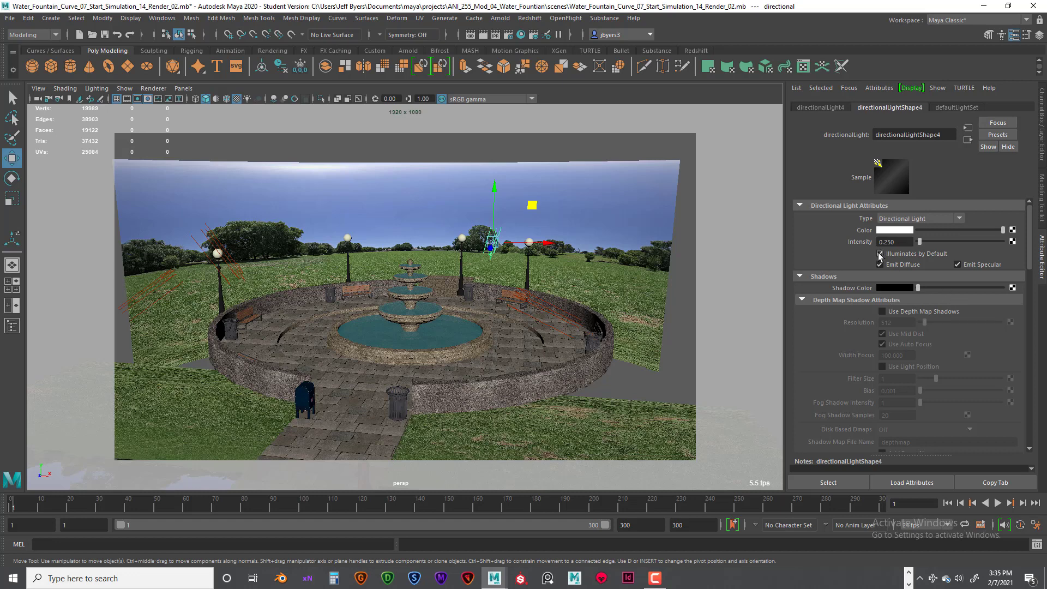
pyautogui.scroll(-5, 973, 288)
pyautogui.scroll(-1, 971, 287)
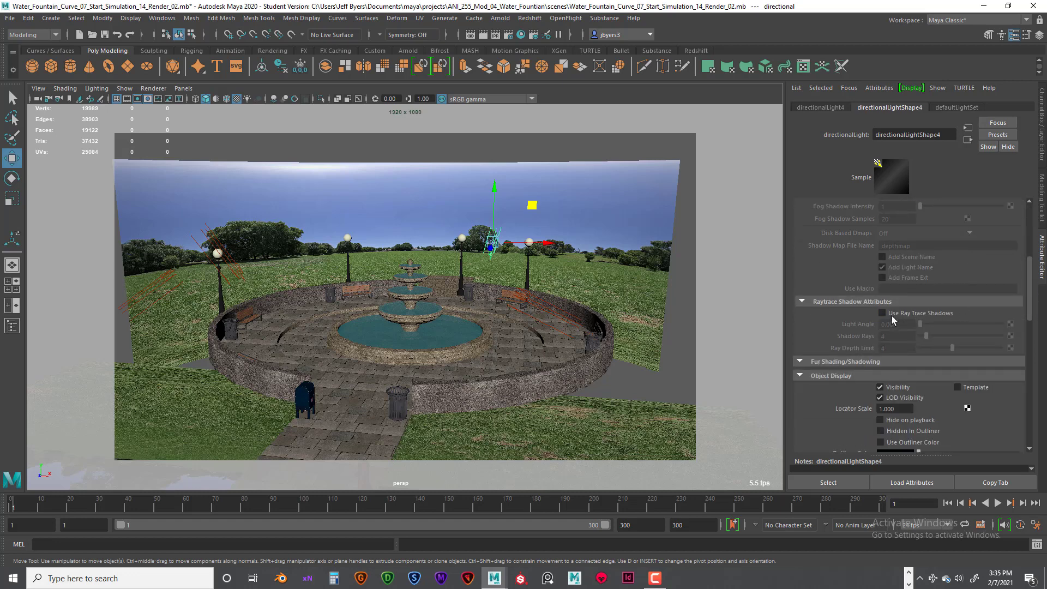
pyautogui.scroll(-1, 944, 321)
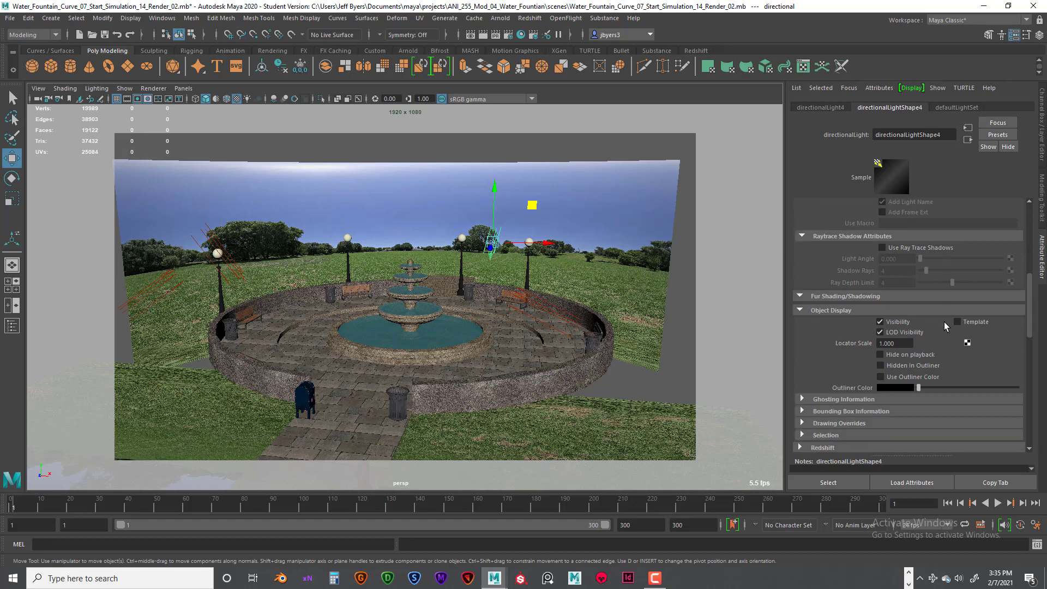
pyautogui.scroll(5, 944, 319)
pyautogui.scroll(2, 944, 321)
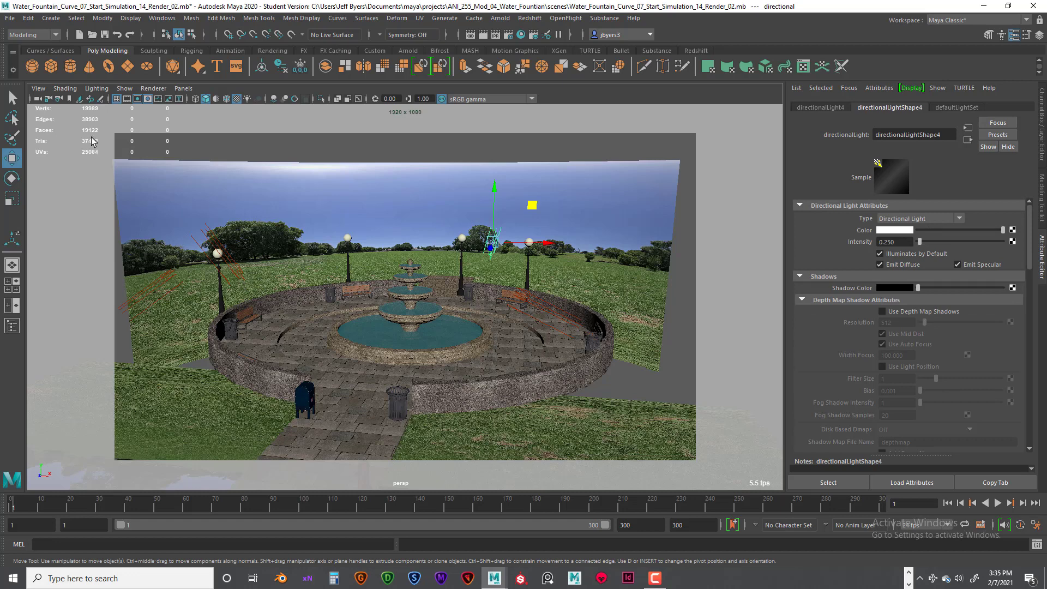
# Switch the perspective view to the FINAL_Camera bookmark
pyautogui.click(43, 93)
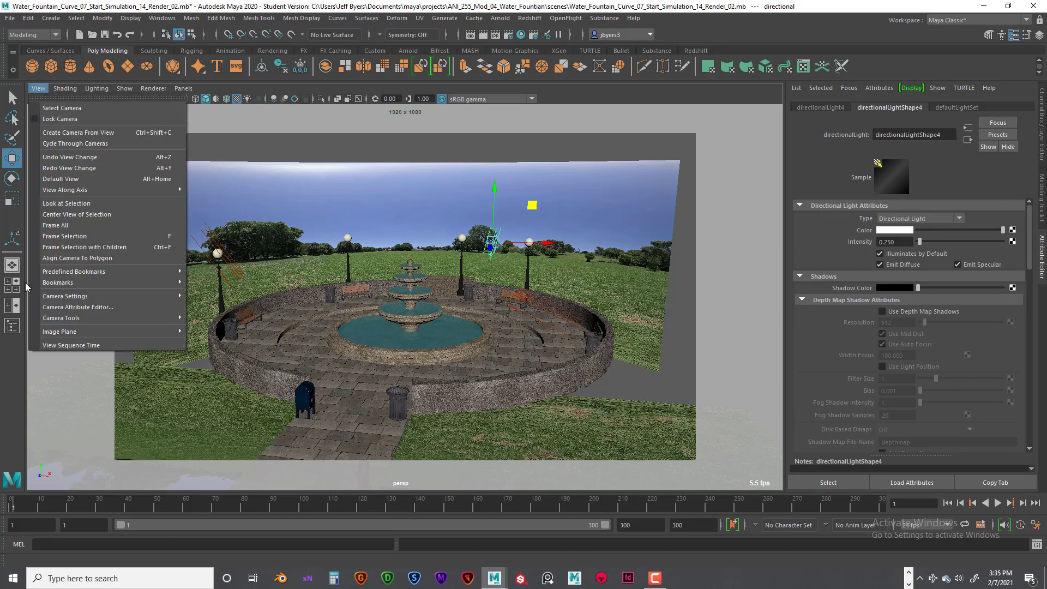
pyautogui.moveTo(59, 282)
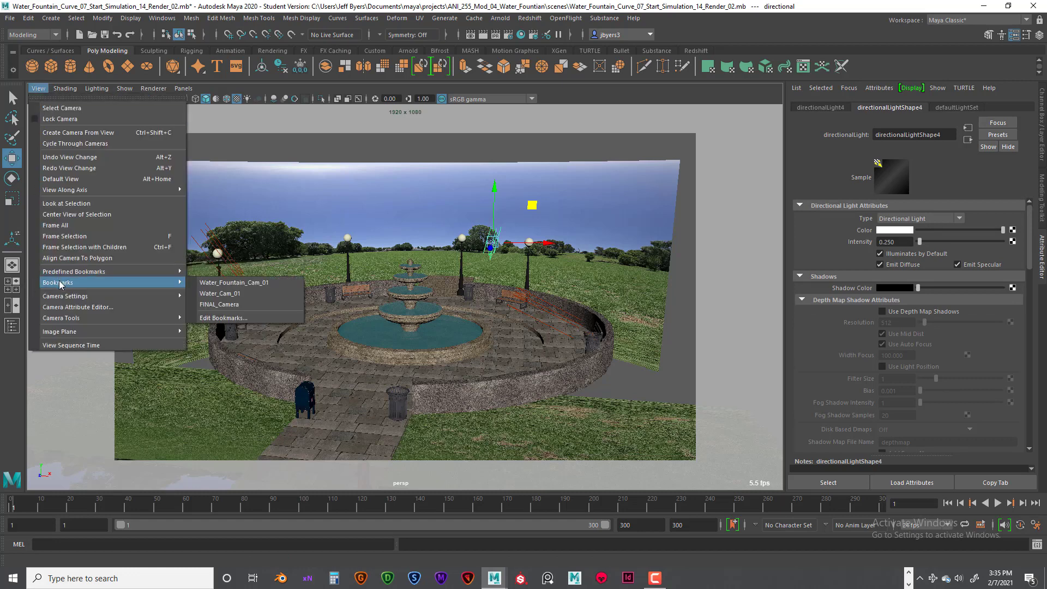
pyautogui.click(253, 304)
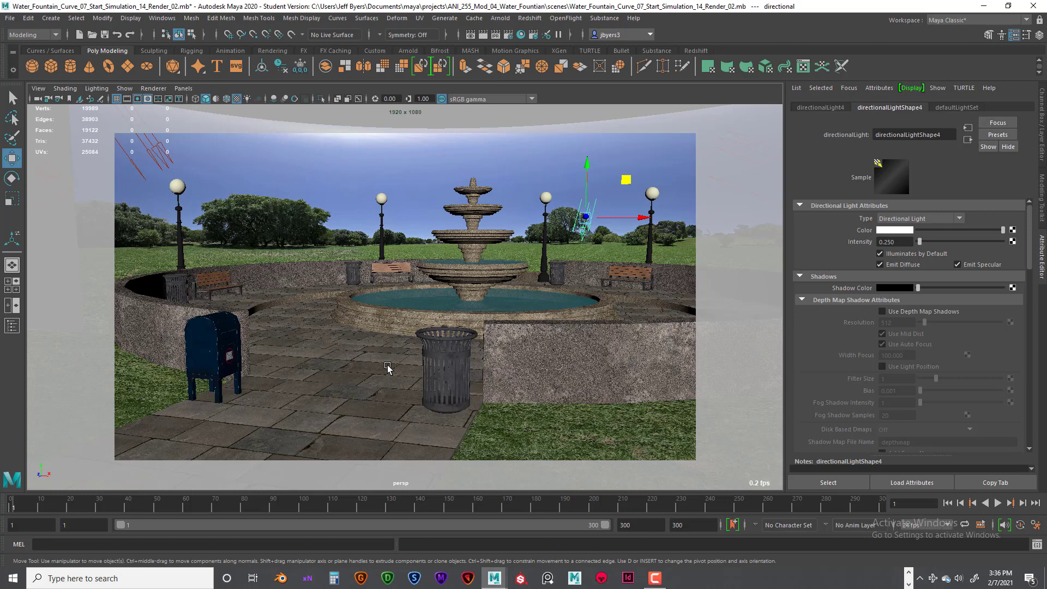
# Select the mailbox, trash bins, lamp posts and benches one after another to review the props in the camera view
pyautogui.click(218, 346)
pyautogui.click(435, 361)
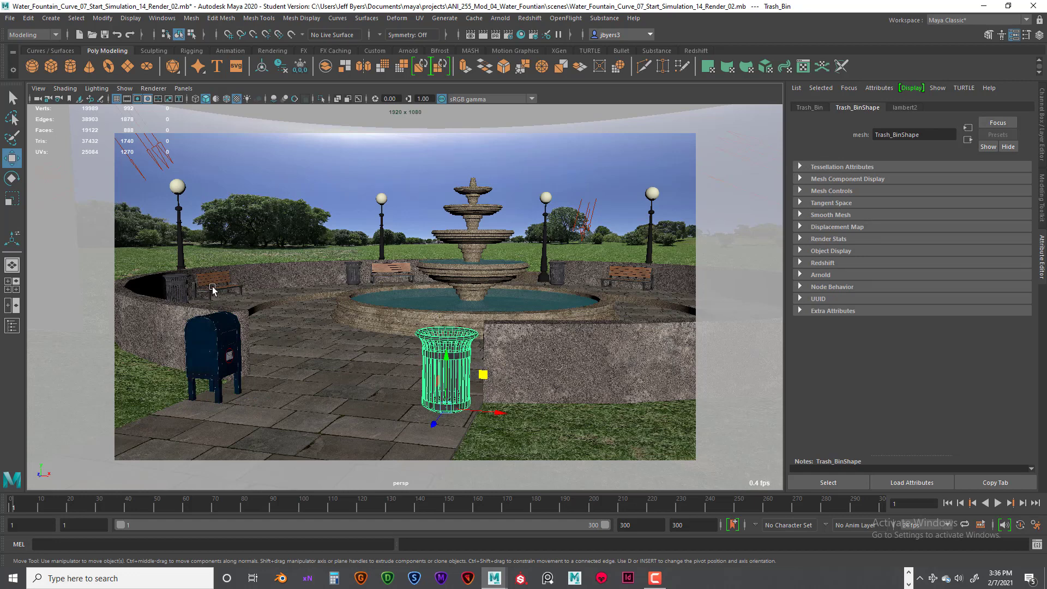
pyautogui.click(178, 285)
pyautogui.click(178, 226)
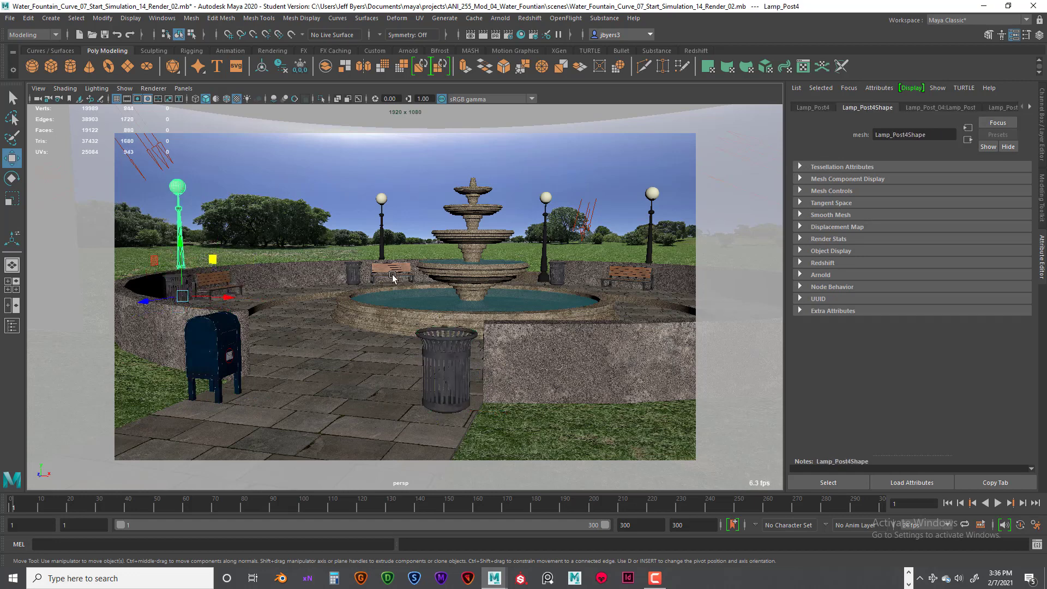
pyautogui.click(393, 273)
pyautogui.click(380, 229)
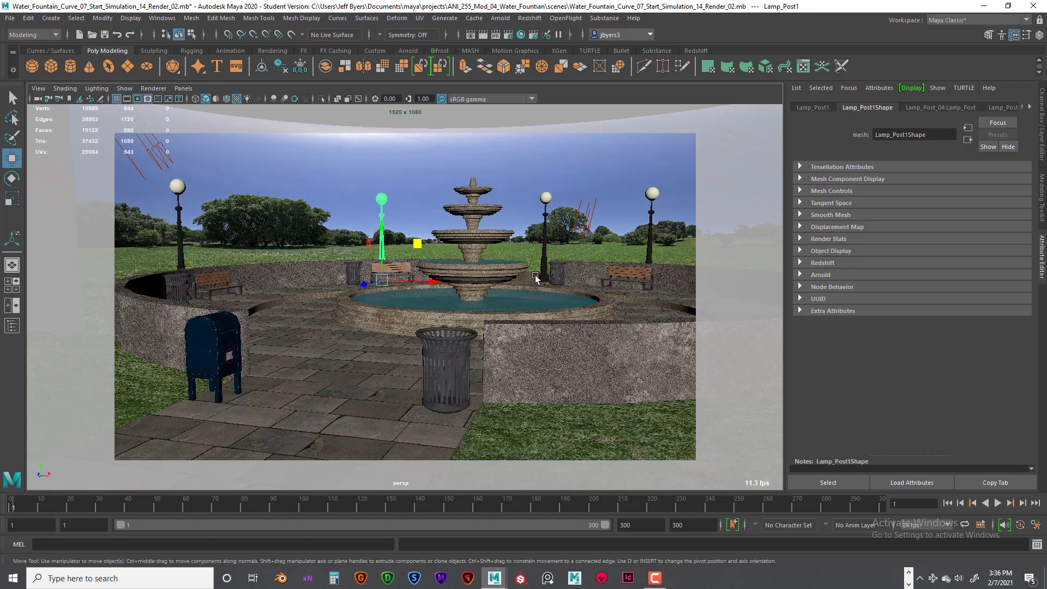
pyautogui.click(557, 272)
pyautogui.click(545, 239)
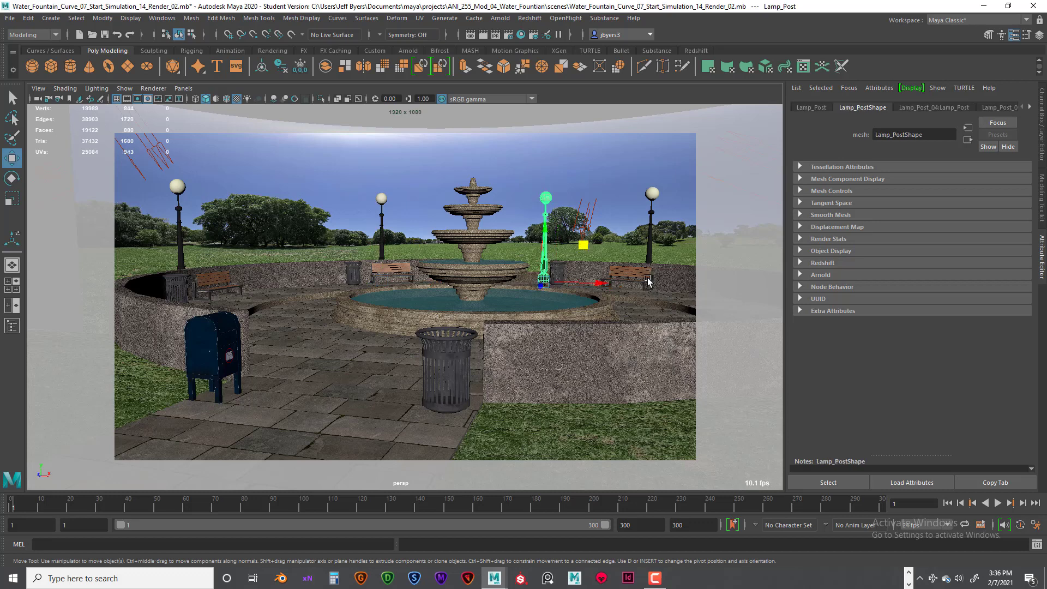
pyautogui.click(627, 272)
pyautogui.click(649, 252)
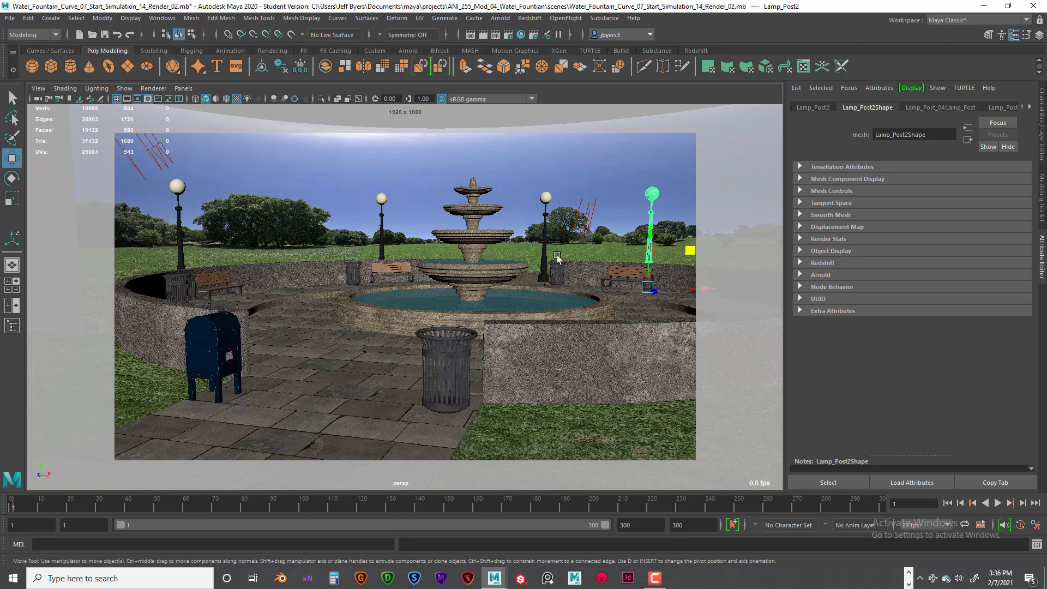
# Select the sky backdrop cylinder, the front stone wall and the paved walkway in turn to review the environment surfaces
pyautogui.click(394, 177)
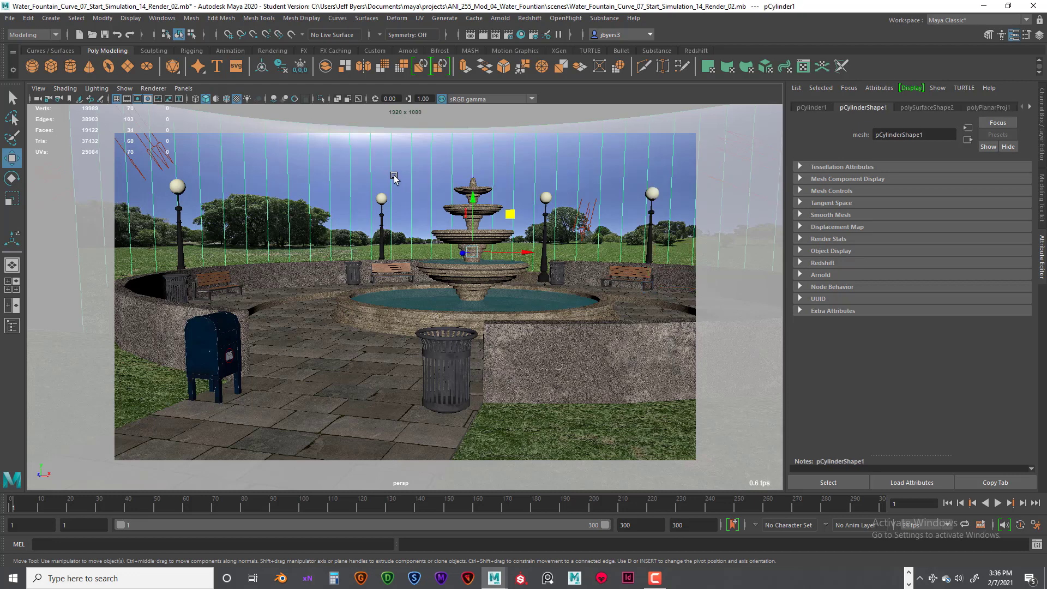
pyautogui.click(521, 352)
pyautogui.click(333, 388)
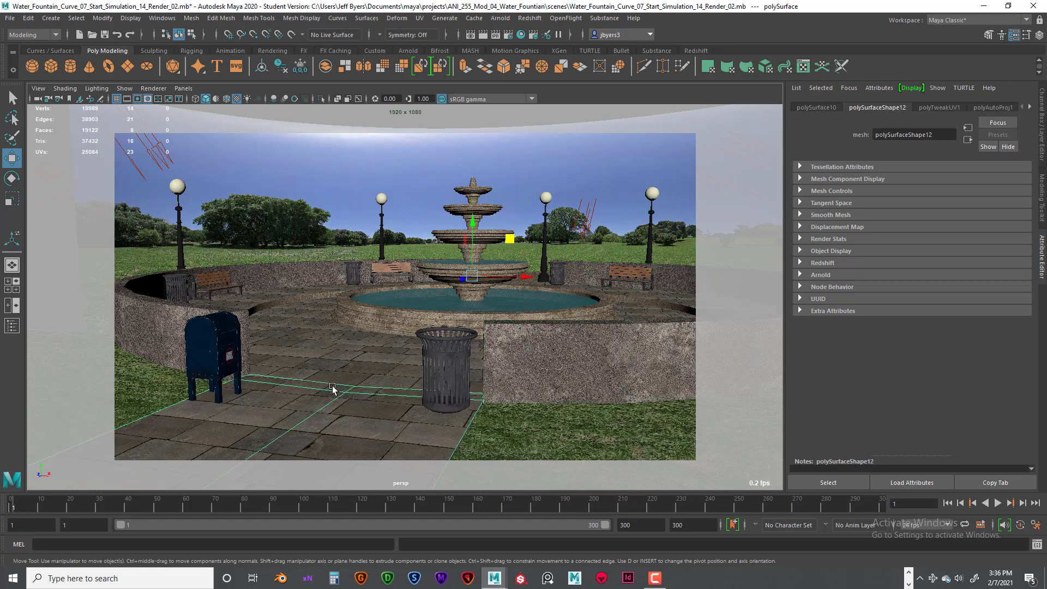
# Select the curved stone wall, the paving around the fountain, the mailbox and the front trash bin to review their placement in the camera view
pyautogui.click(238, 319)
pyautogui.click(225, 288)
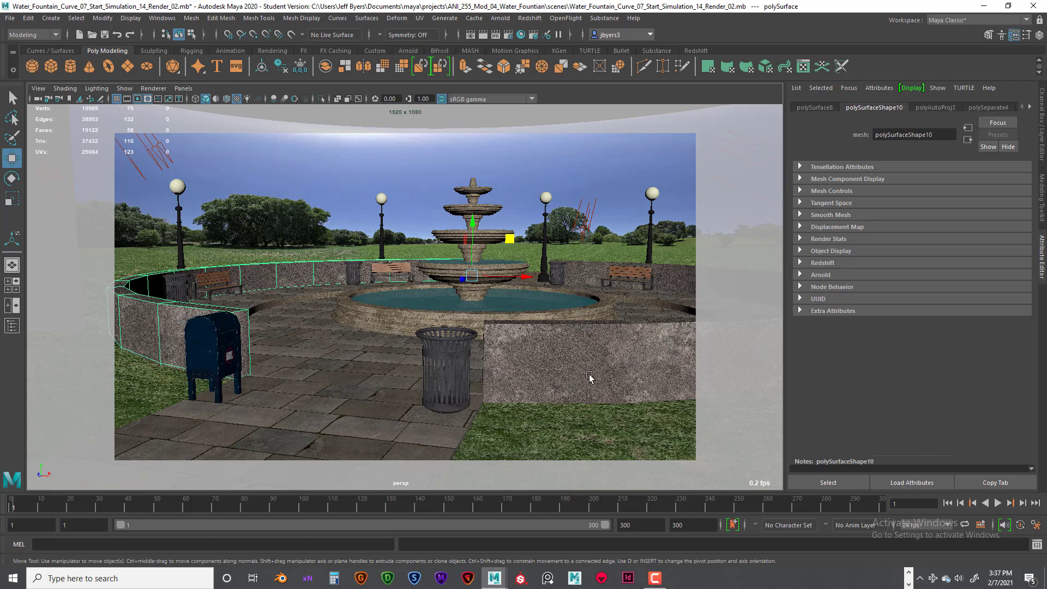
pyautogui.click(375, 396)
pyautogui.click(374, 369)
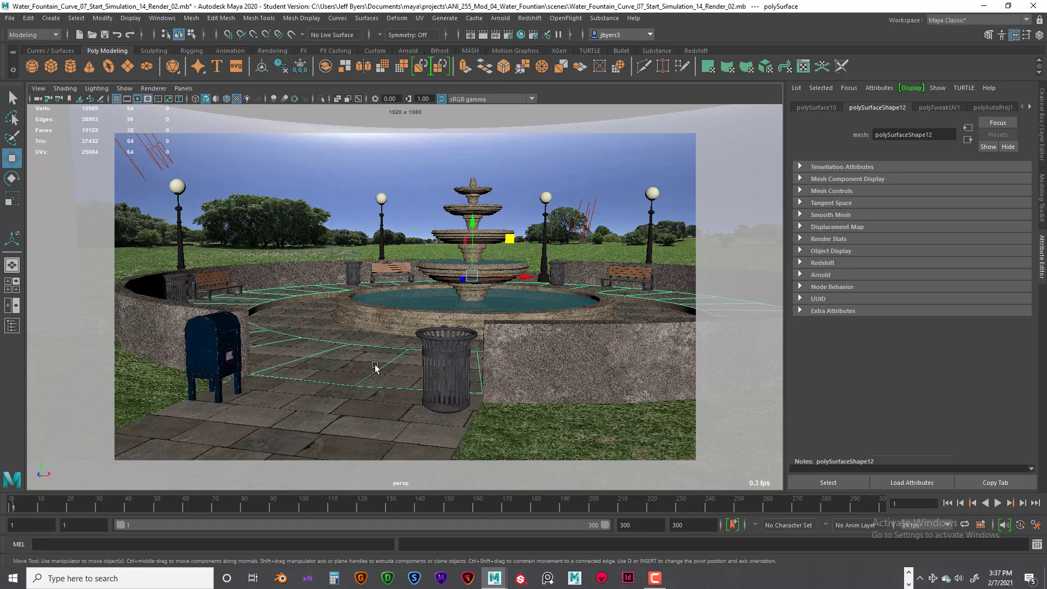
pyautogui.click(347, 341)
pyautogui.click(372, 323)
pyautogui.click(265, 293)
pyautogui.click(275, 281)
pyautogui.click(225, 355)
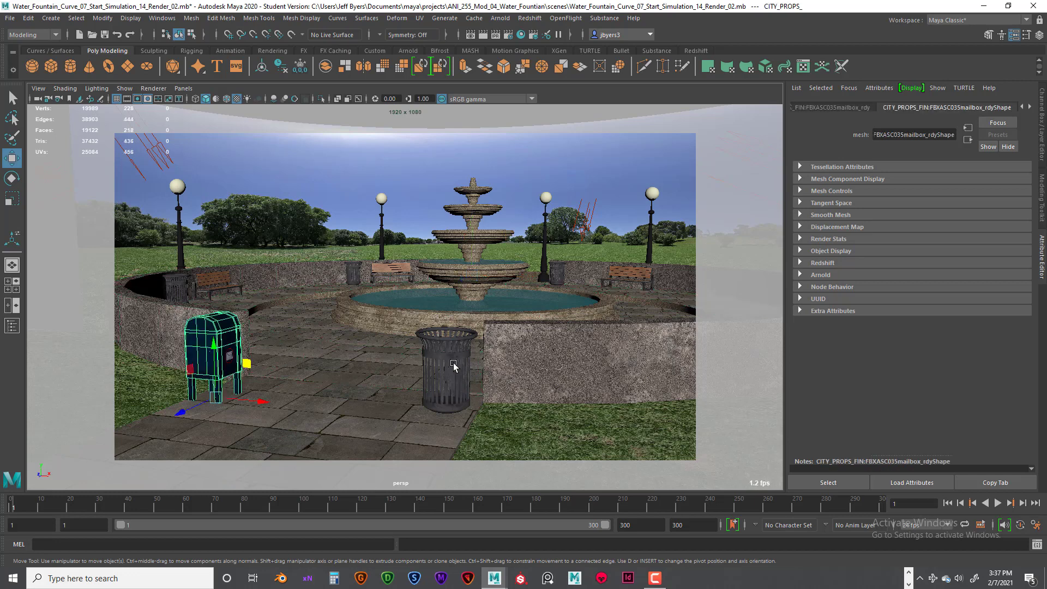
pyautogui.click(455, 367)
pyautogui.click(259, 282)
pyautogui.click(270, 312)
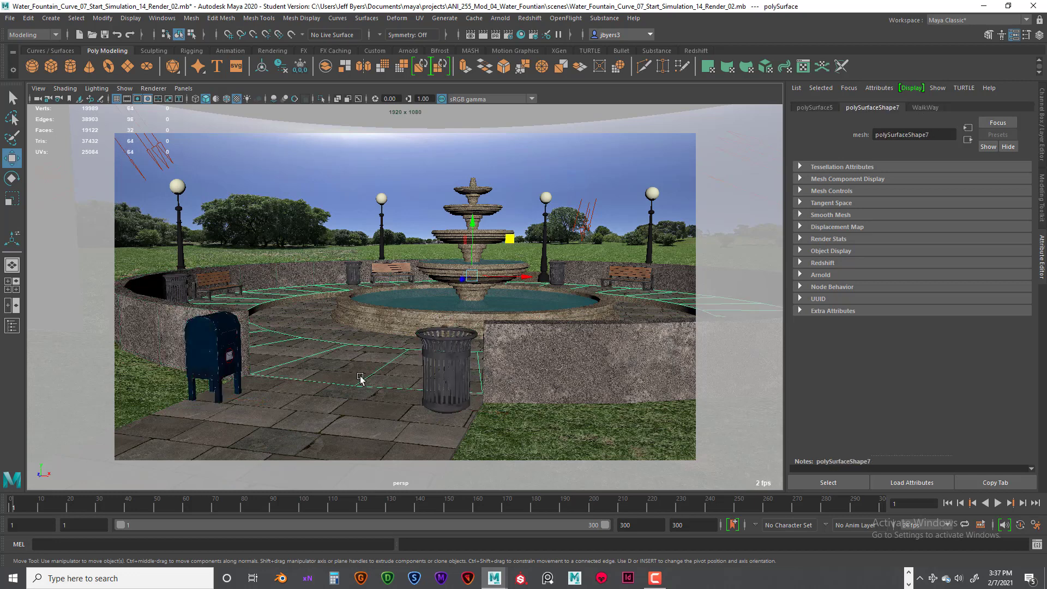
# Select the entrance walkway, the front stone wall and the circular paving in turn to compare the foreground surfaces
pyautogui.click(327, 413)
pyautogui.click(459, 364)
pyautogui.click(518, 356)
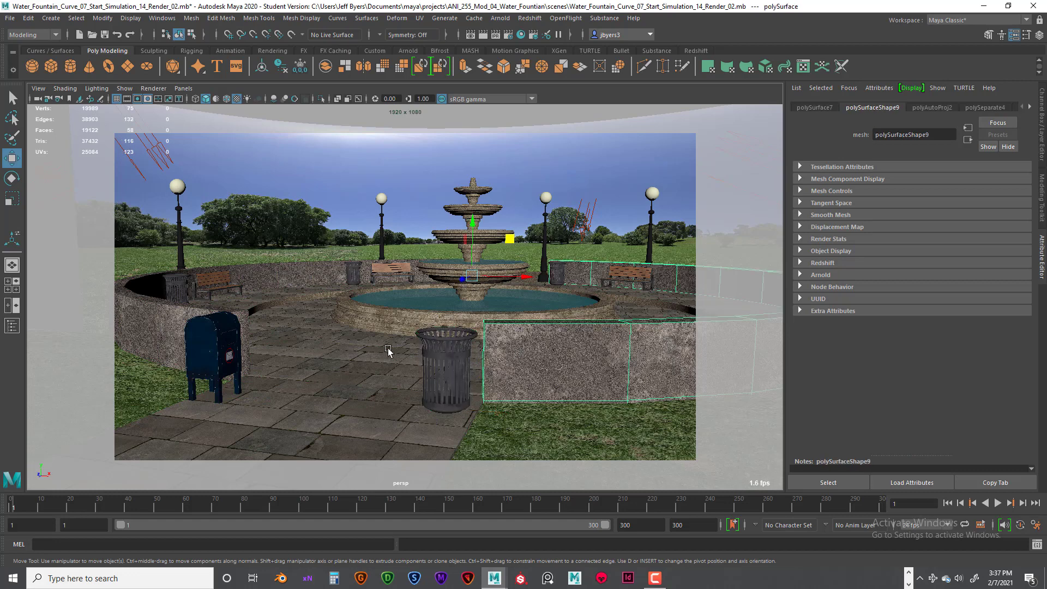
pyautogui.click(378, 351)
pyautogui.click(386, 322)
pyautogui.click(349, 350)
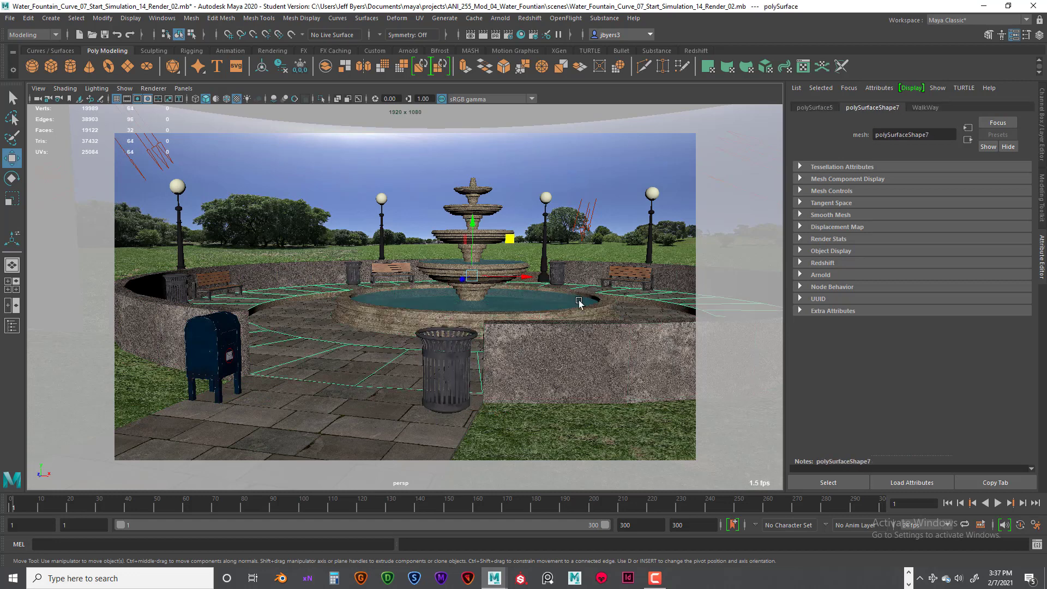
pyautogui.click(678, 287)
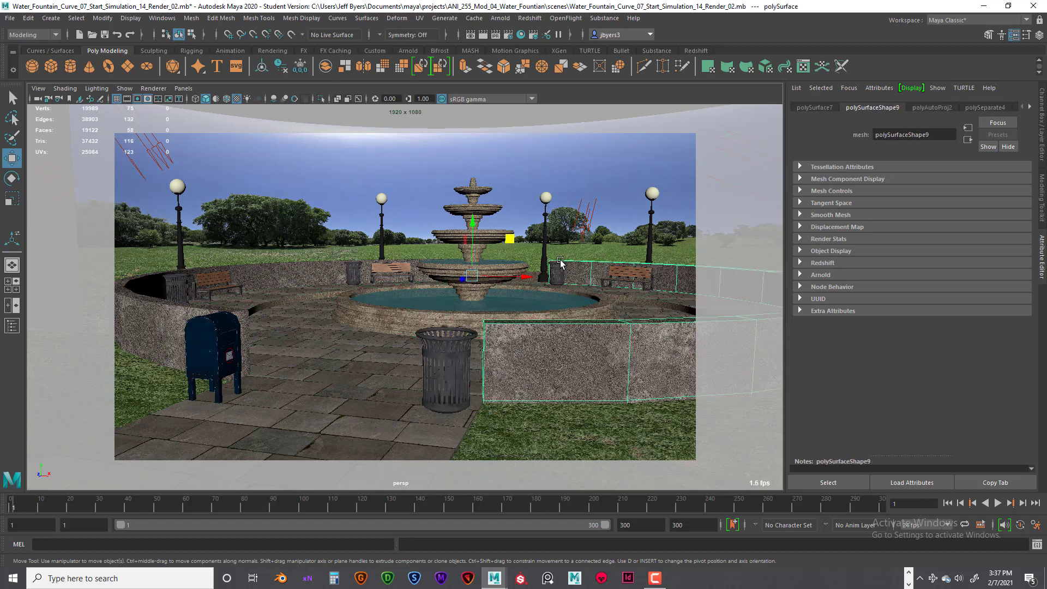
pyautogui.click(349, 351)
pyautogui.click(315, 398)
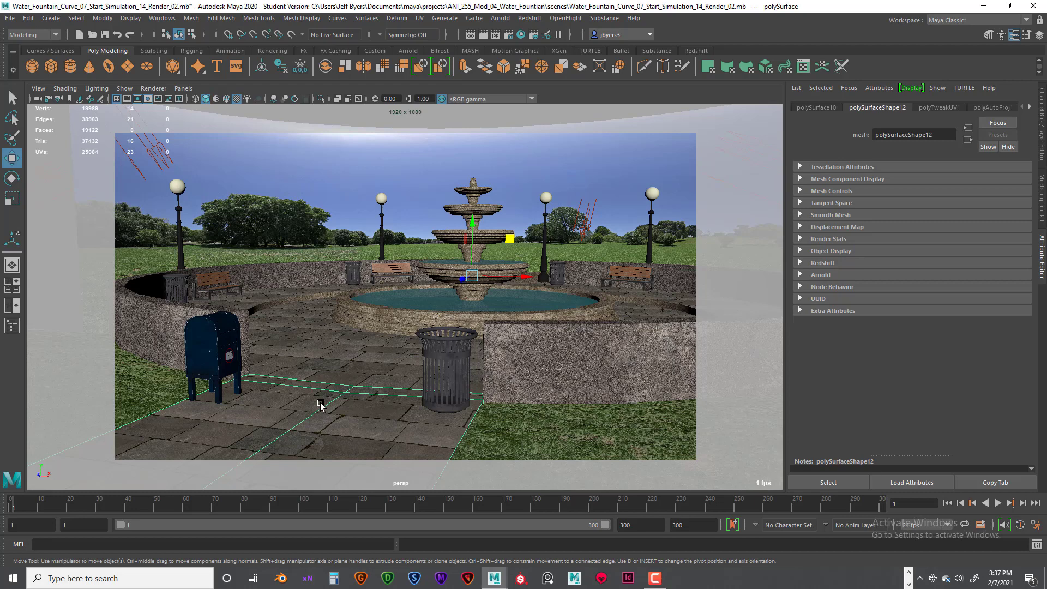
# Select the fountain's base and the surrounding tile ring to review the surfaces around the pool
pyautogui.click(183, 308)
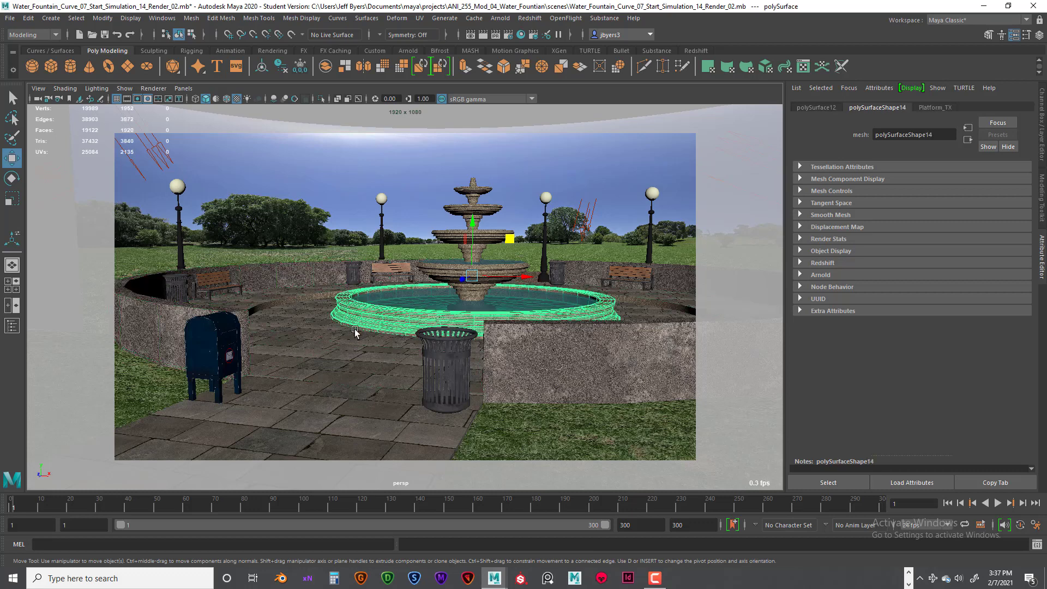
pyautogui.click(336, 368)
pyautogui.click(315, 329)
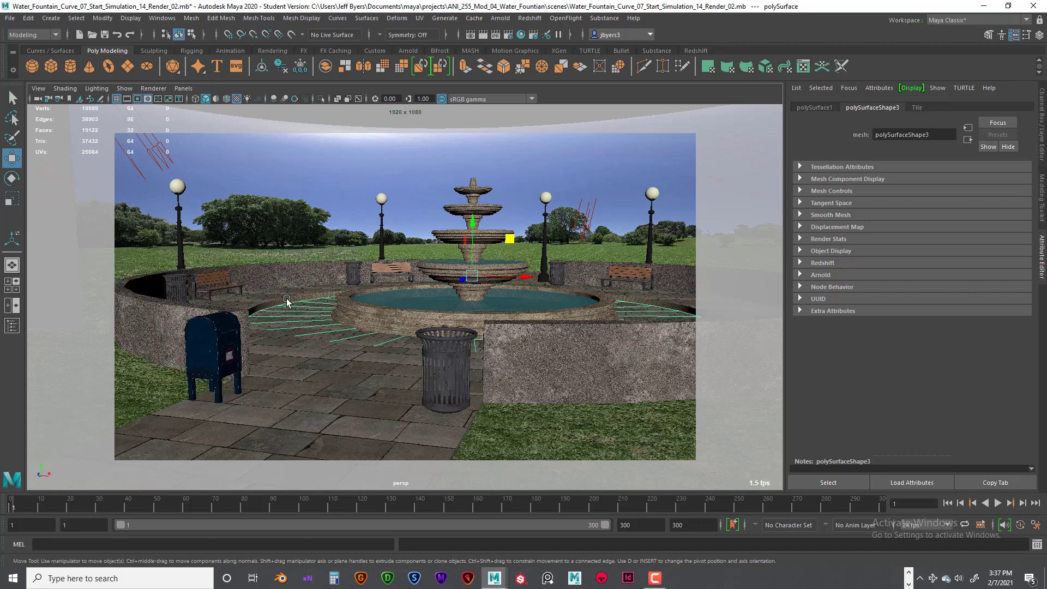
pyautogui.click(276, 283)
# Select the rear trash bins, benches and lamp posts one after another to review the props around the fountain
pyautogui.click(182, 287)
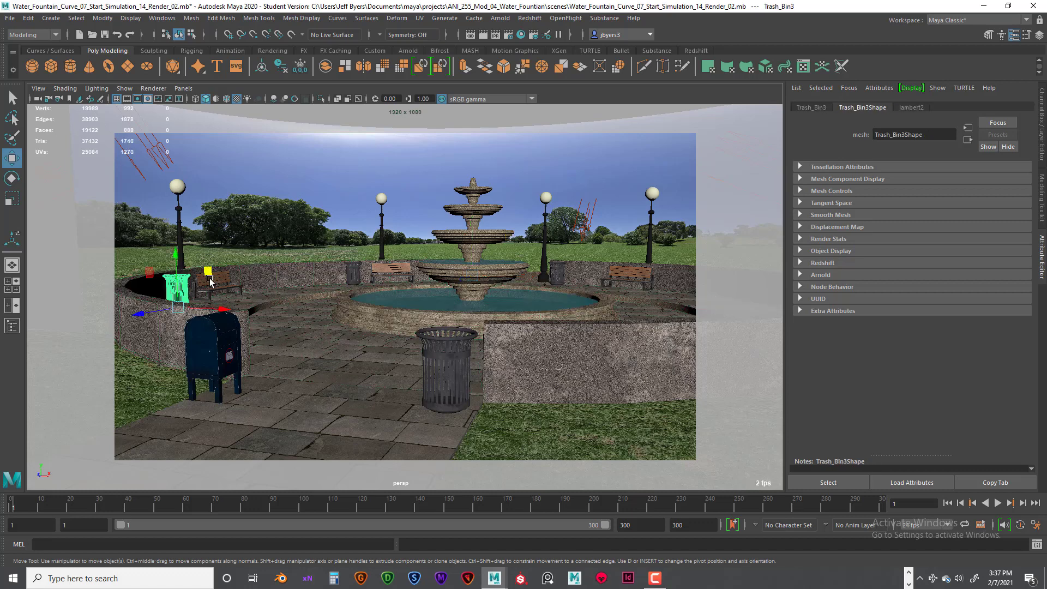
pyautogui.click(229, 285)
pyautogui.click(389, 271)
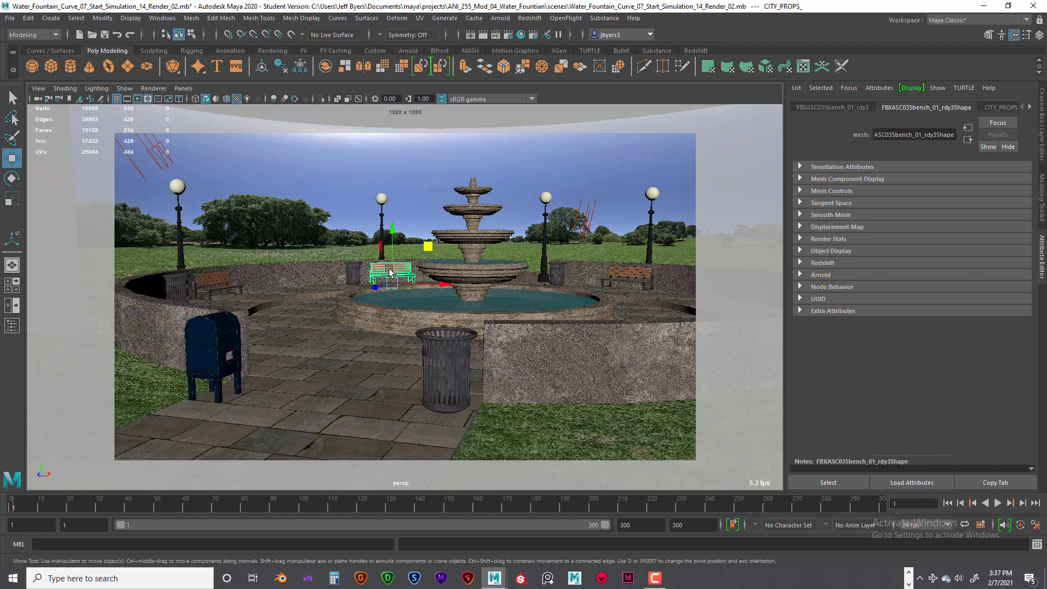
pyautogui.click(181, 240)
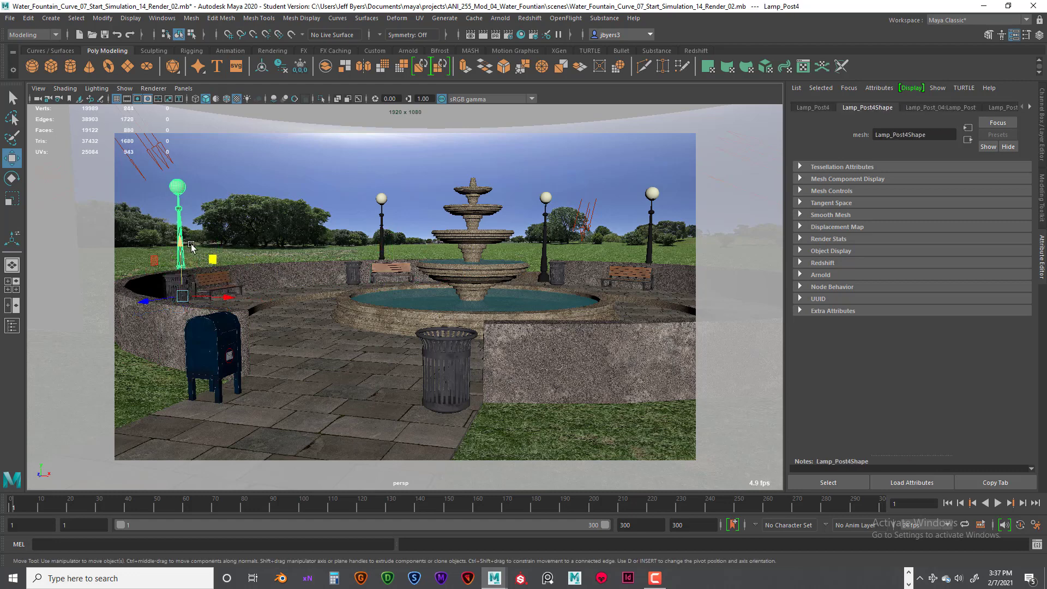
pyautogui.click(297, 279)
pyautogui.click(352, 274)
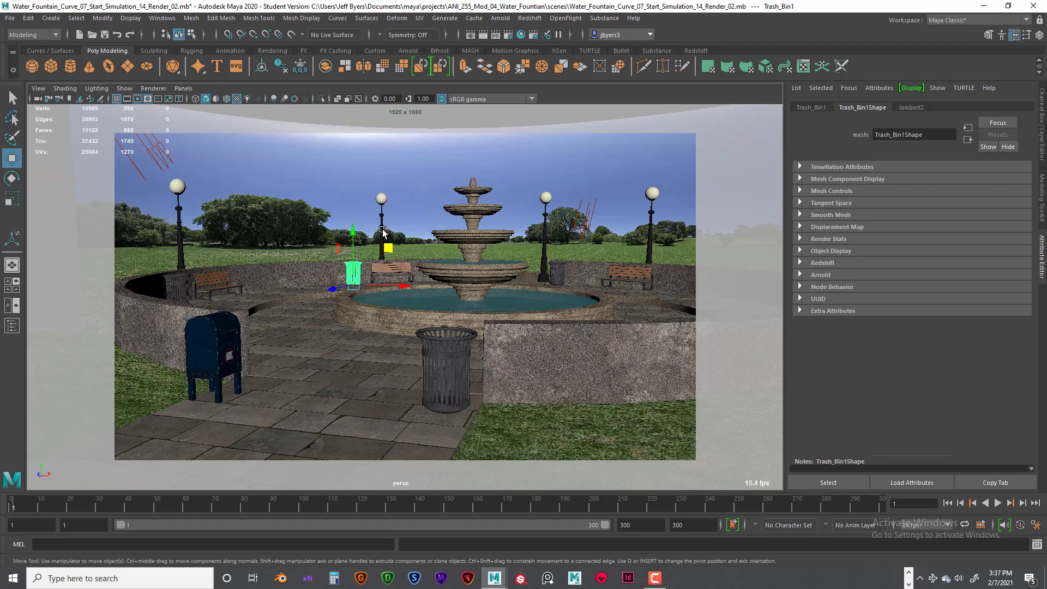
pyautogui.click(383, 234)
pyautogui.click(547, 235)
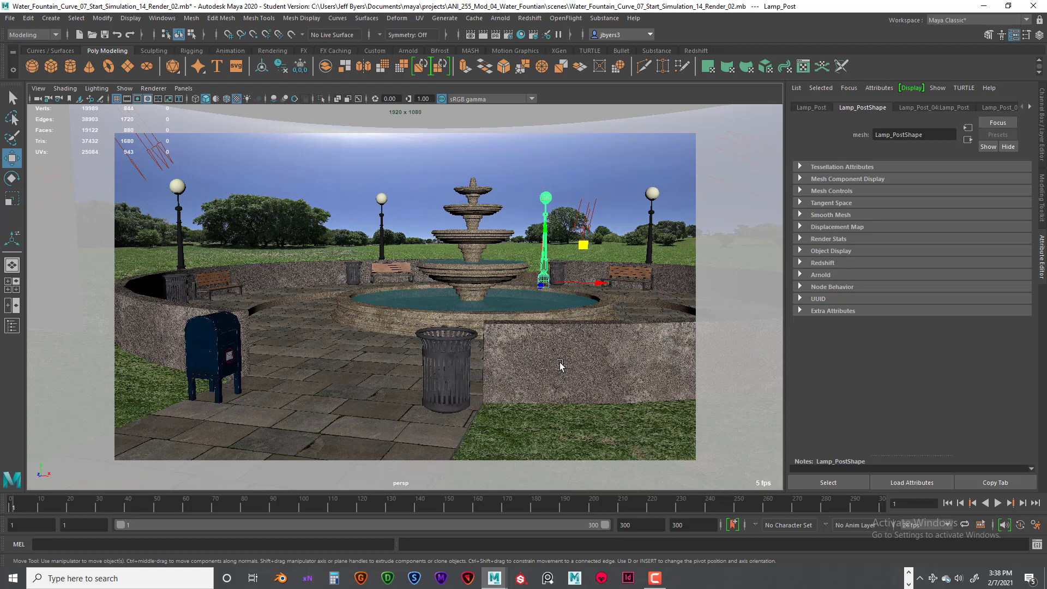
# Save the current perspective view as a new camera bookmark named Cam_01_FIN
pyautogui.click(38, 91)
pyautogui.moveTo(65, 284)
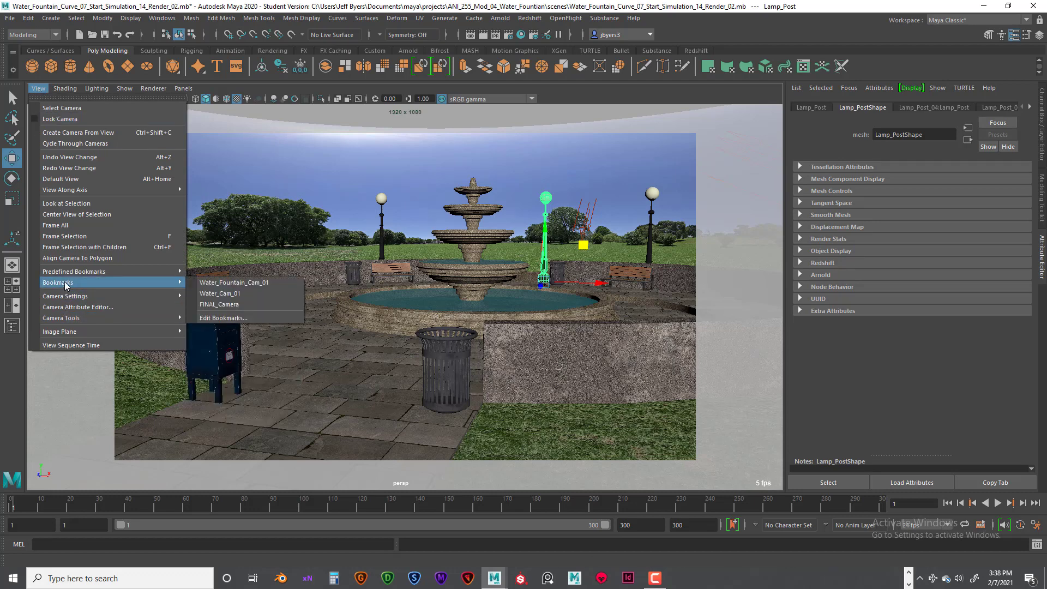
pyautogui.click(240, 318)
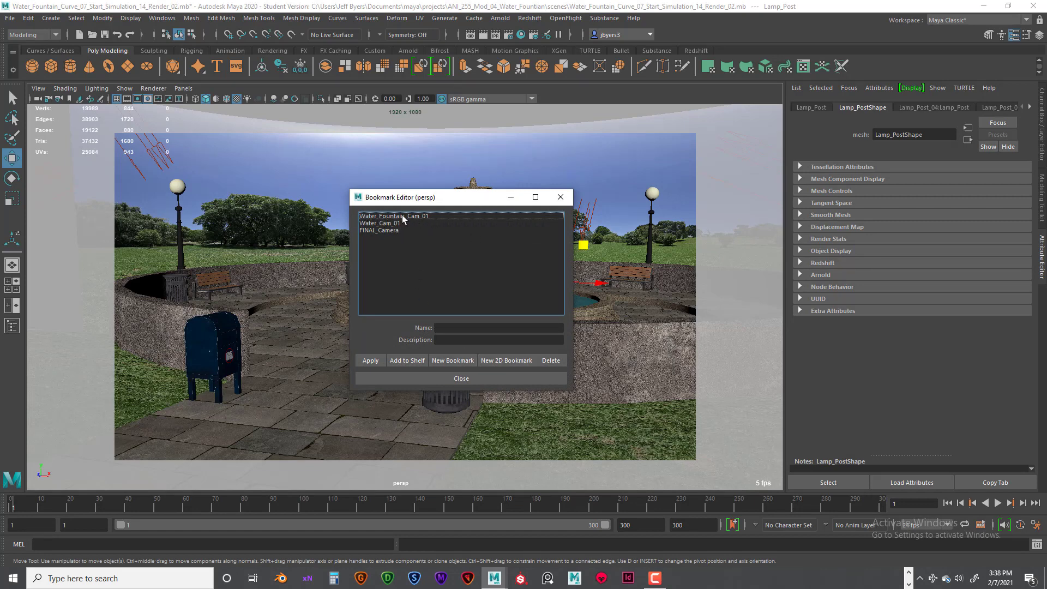
pyautogui.click(456, 361)
pyautogui.doubleClick(480, 329)
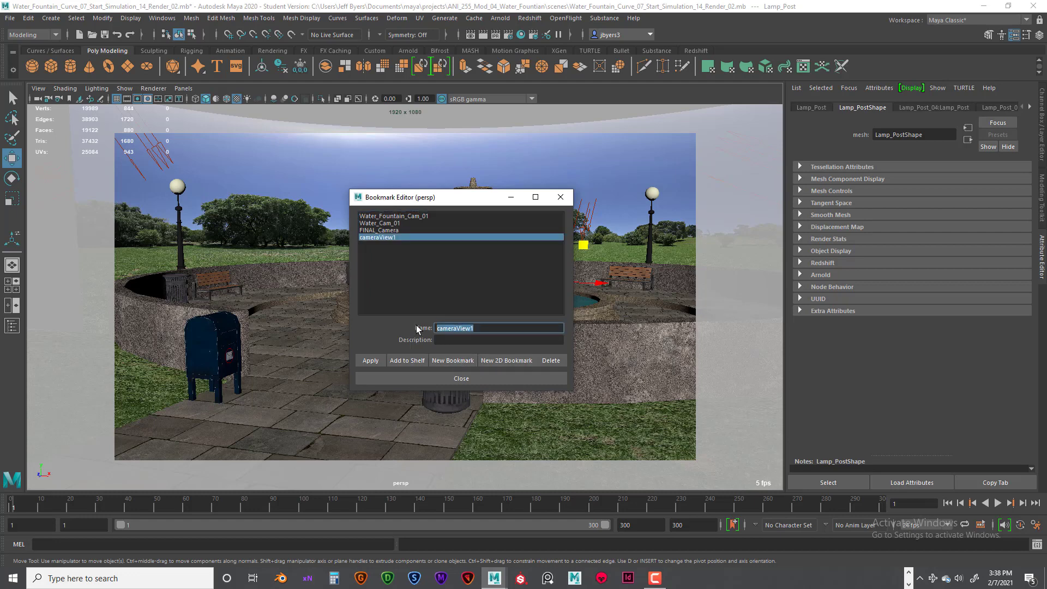
pyautogui.write('Cam_01_FIN')
pyautogui.press('Return')
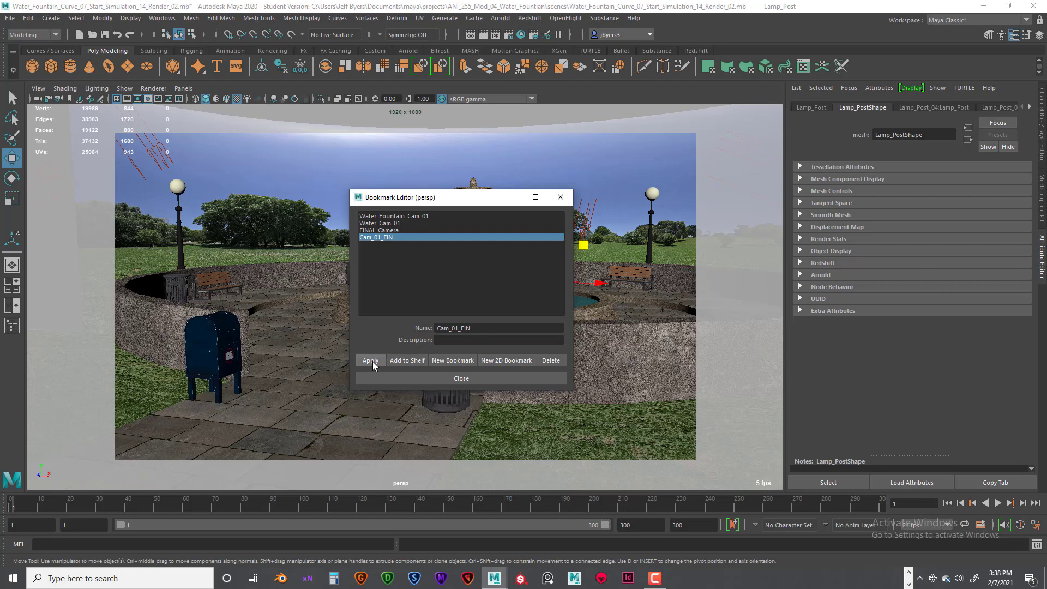
pyautogui.click(473, 377)
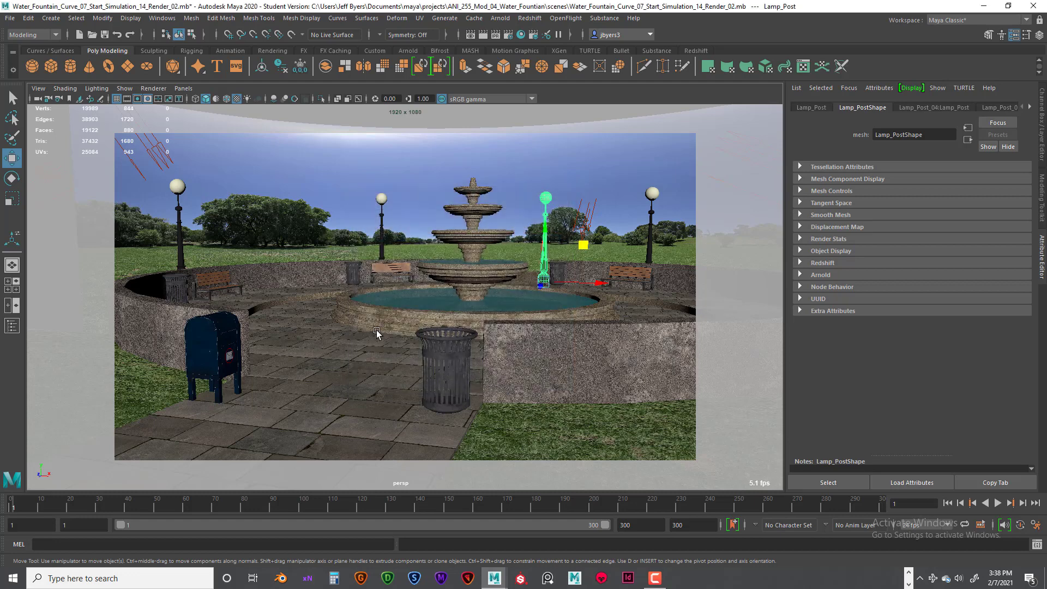
# Move away from the saved framing and recall the Cam_01_FIN bookmark to test it
pyautogui.scroll(-10, 376, 331)
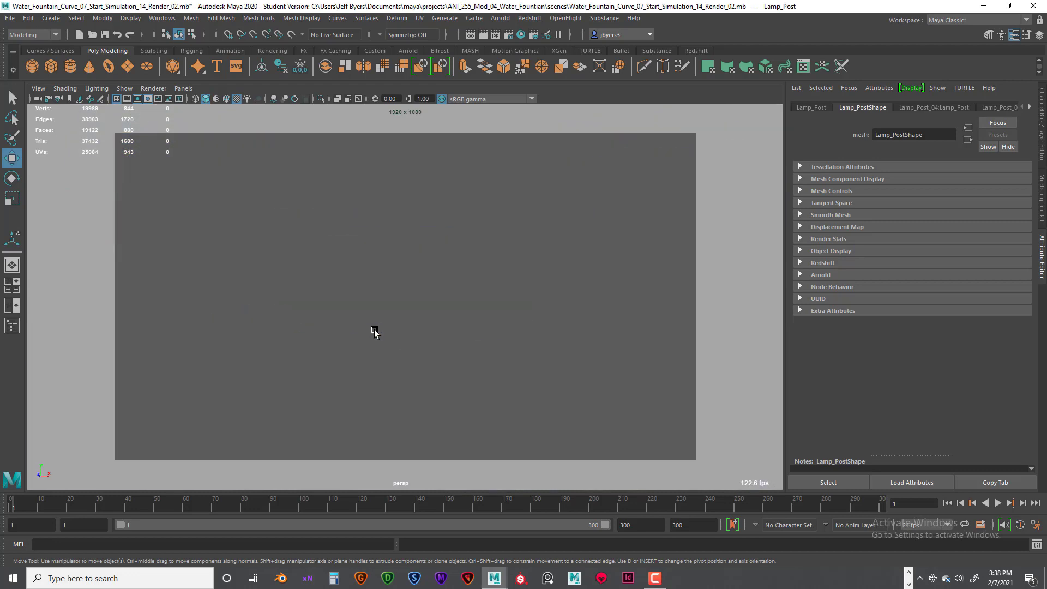
pyautogui.click(38, 87)
pyautogui.moveTo(57, 285)
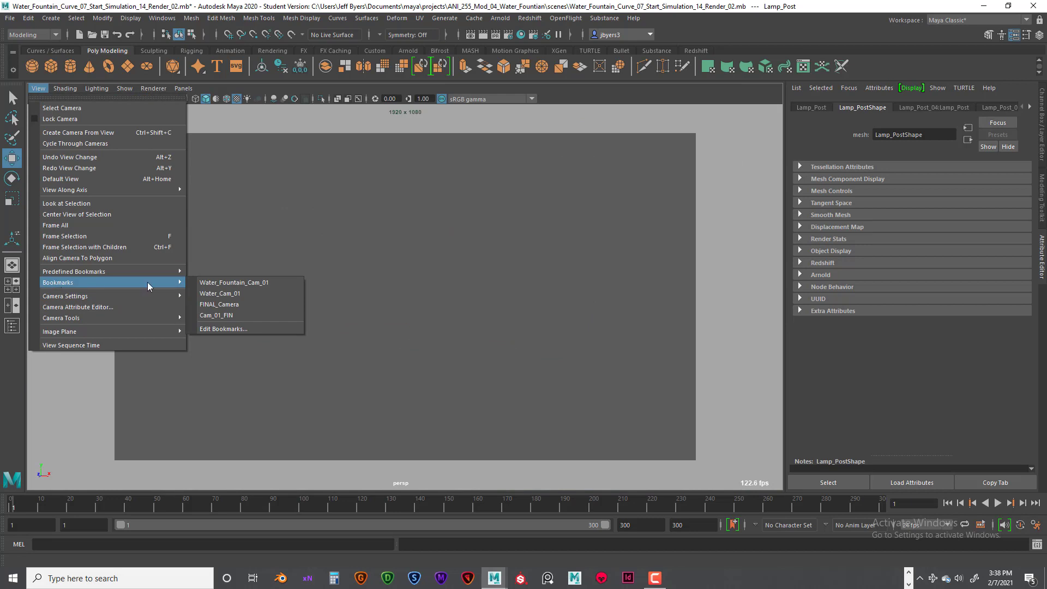
pyautogui.click(230, 315)
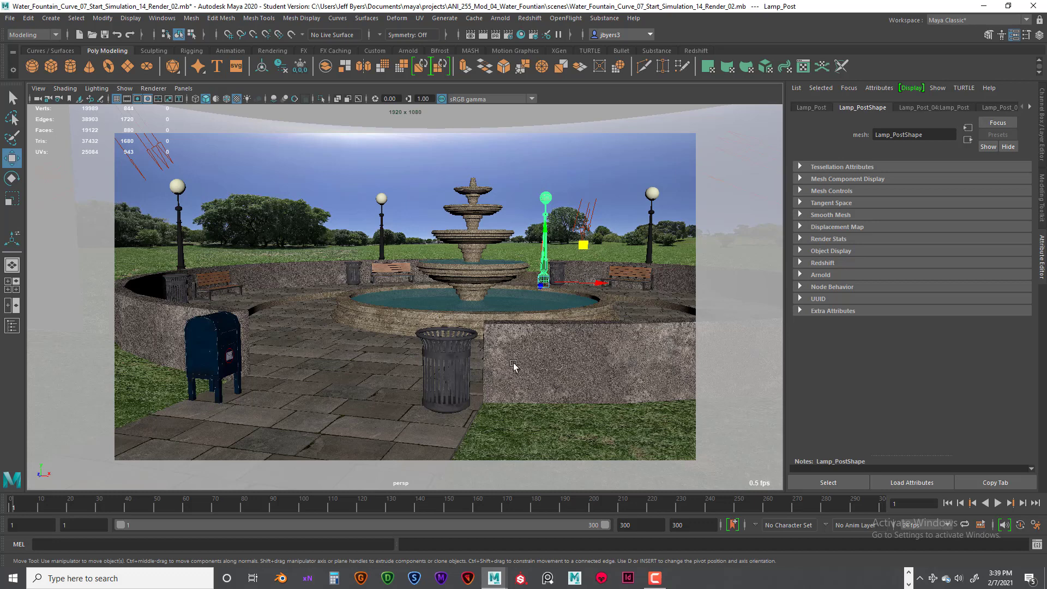
# Select the fountain base, walkway, curved stone wall and ground in turn to review them in the bookmarked view
pyautogui.scroll(-3, 529, 361)
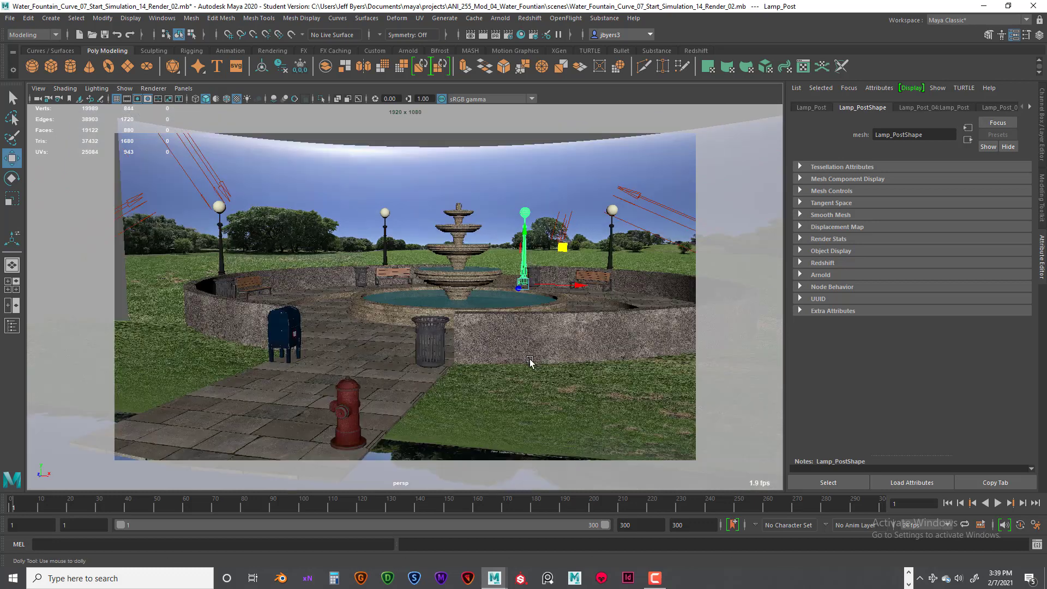
pyautogui.scroll(3, 528, 361)
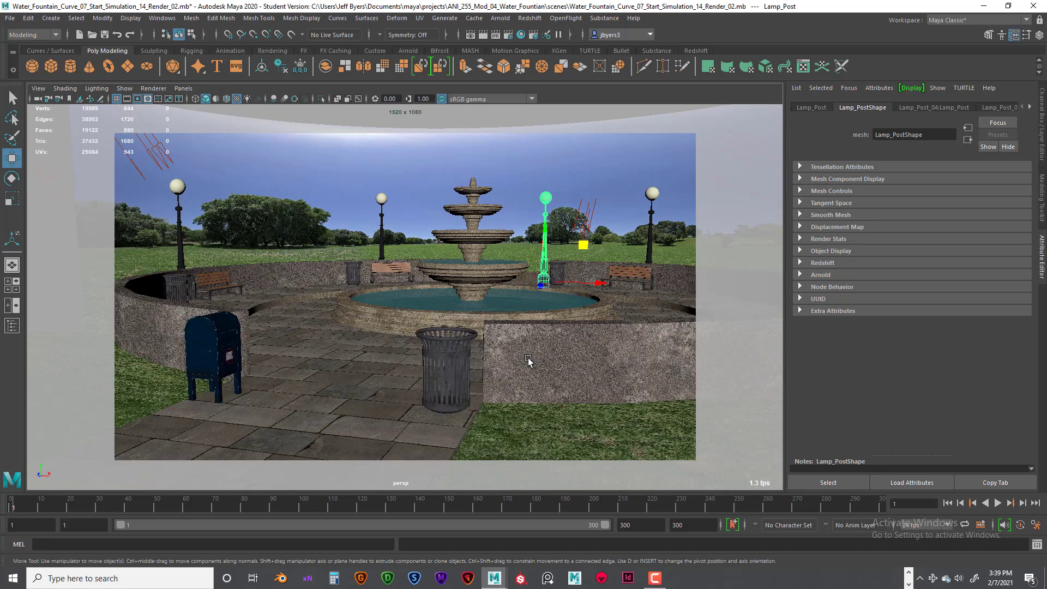
pyautogui.click(529, 205)
pyautogui.click(331, 314)
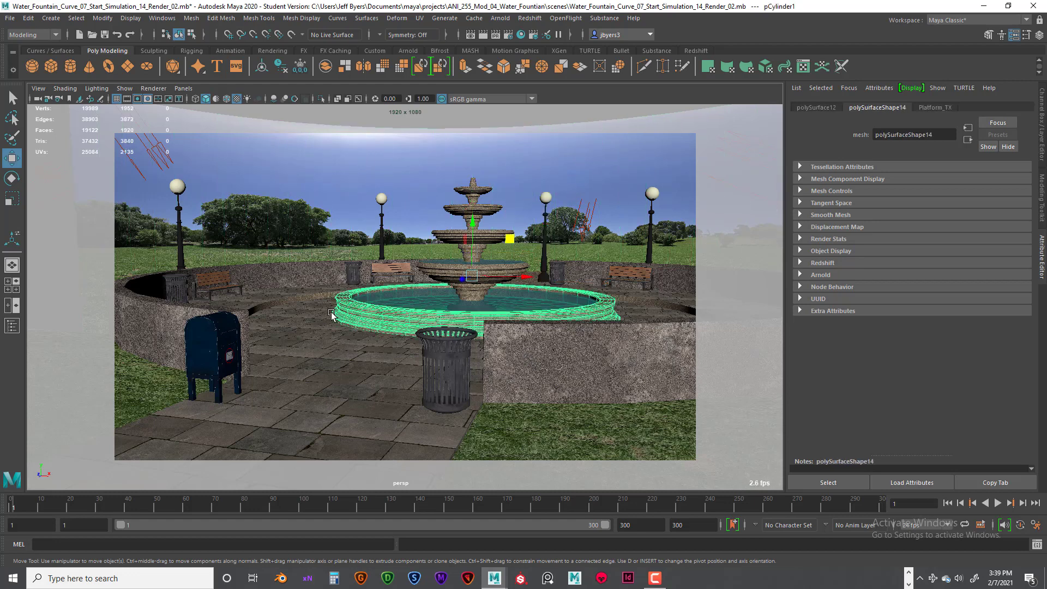
pyautogui.click(268, 381)
pyautogui.click(163, 343)
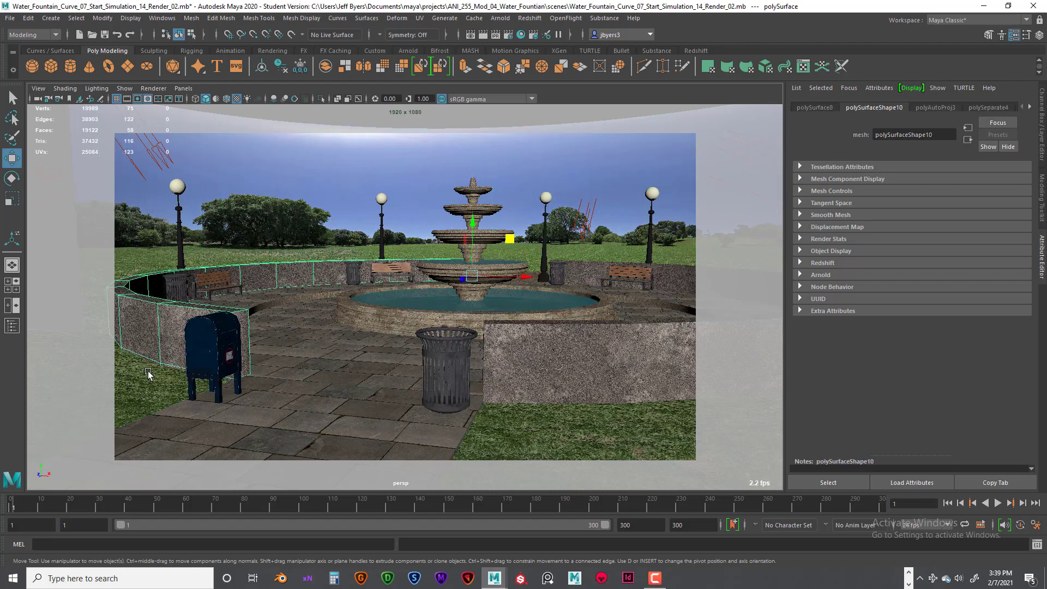
pyautogui.click(577, 419)
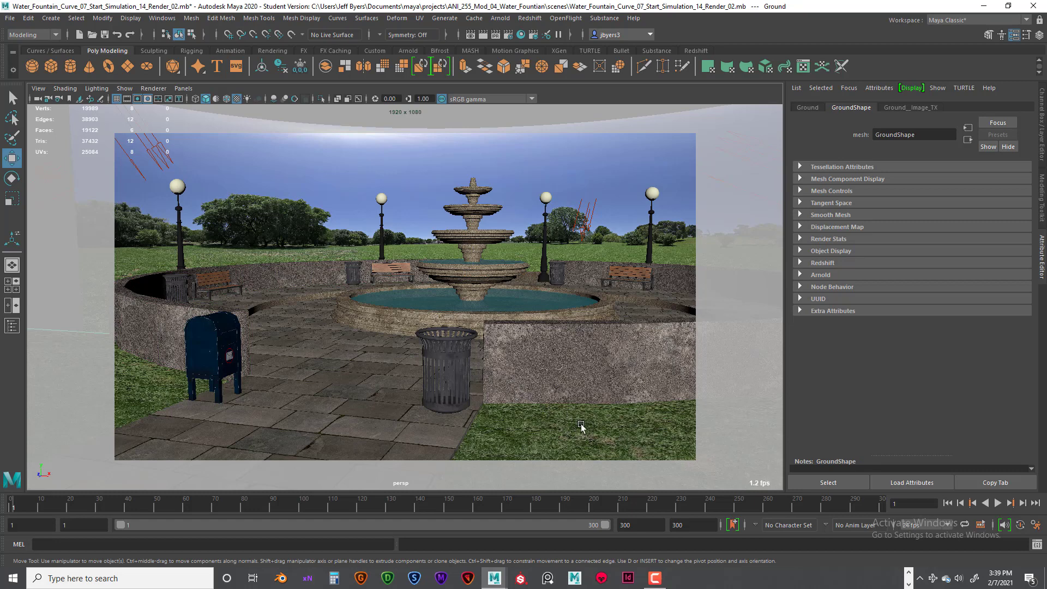
# Clear the selection and restore the perspective view to the Cam_01_FIN bookmark
pyautogui.scroll(-5, 576, 423)
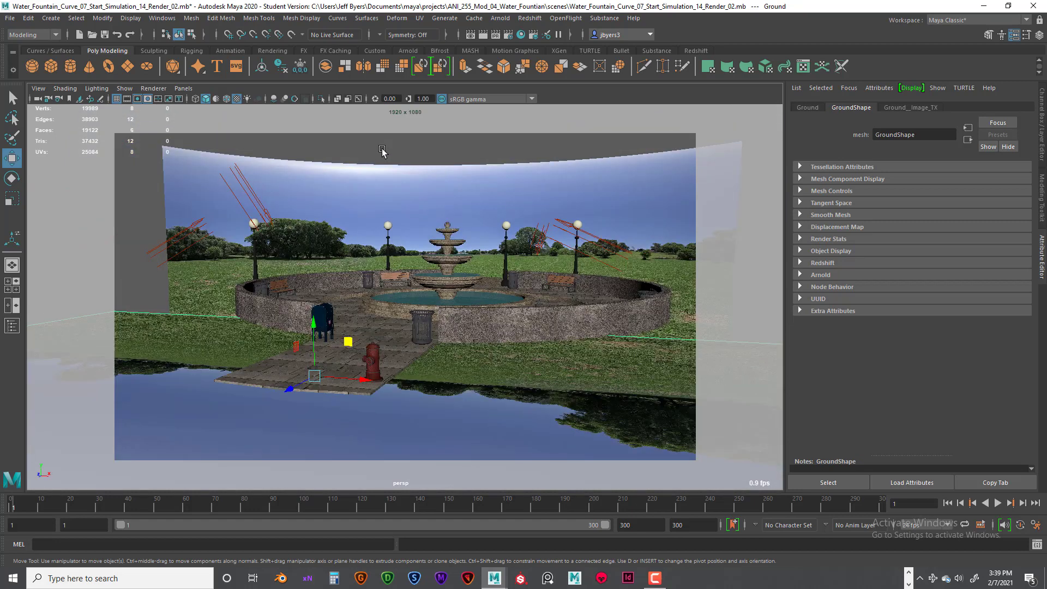
pyautogui.click(309, 157)
pyautogui.click(39, 89)
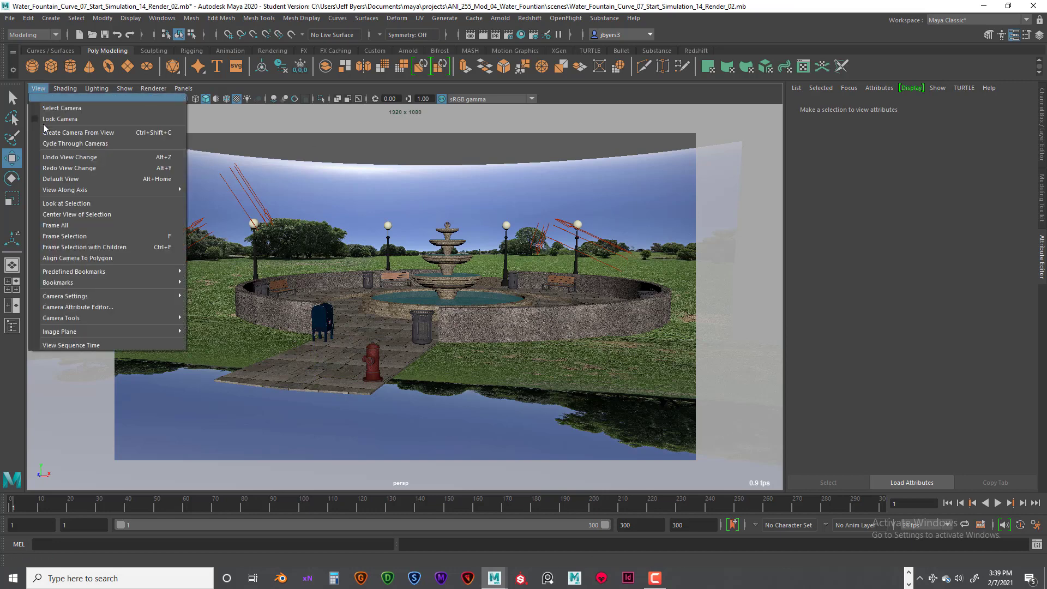
pyautogui.moveTo(68, 282)
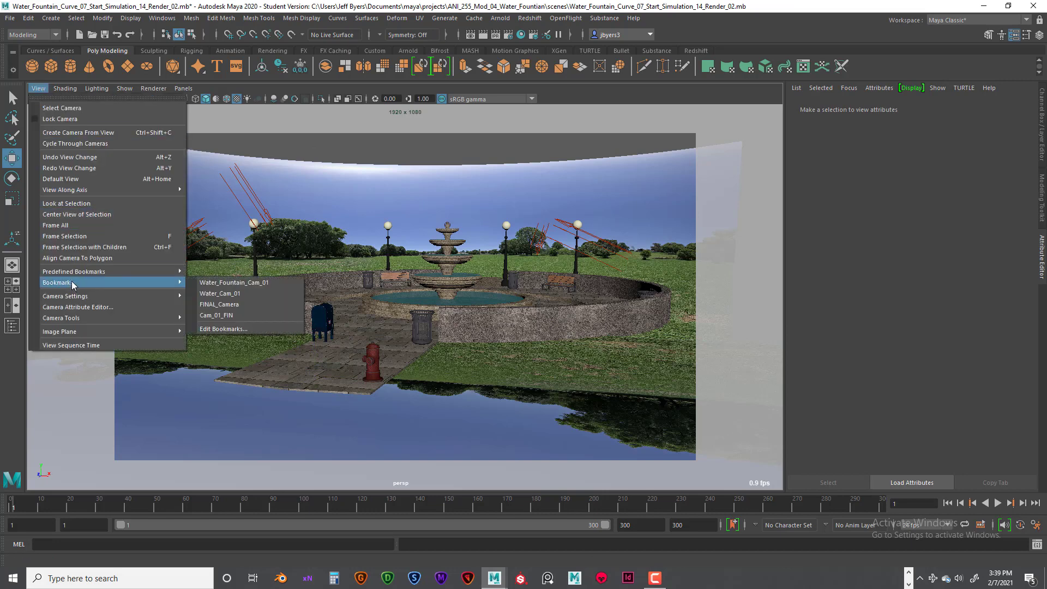
pyautogui.click(240, 316)
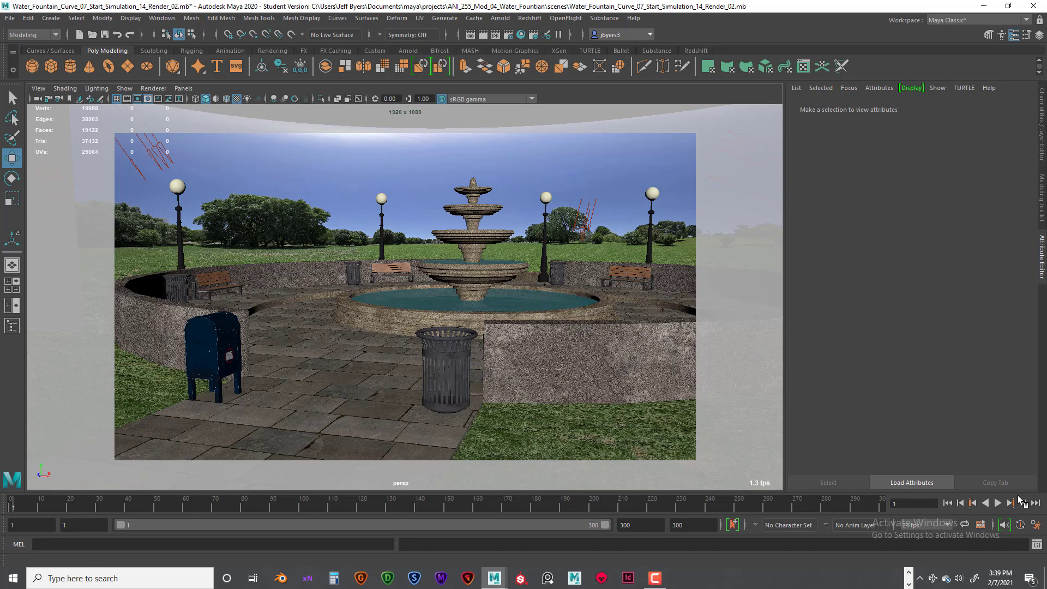
# Play the water fountain simulation from frame 1 and stop it at frame 197
pyautogui.click(998, 503)
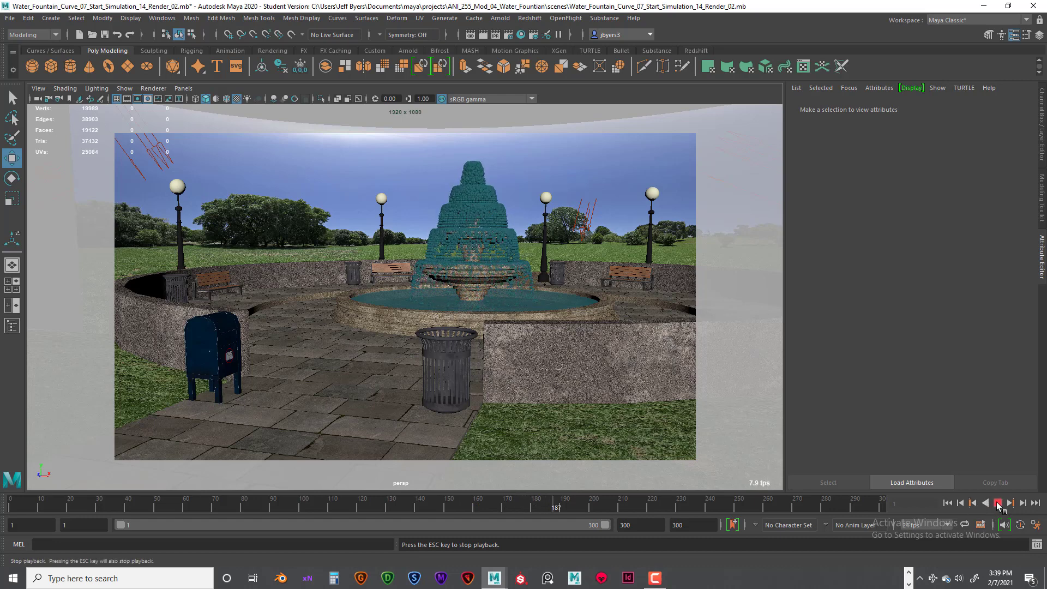
pyautogui.click(997, 504)
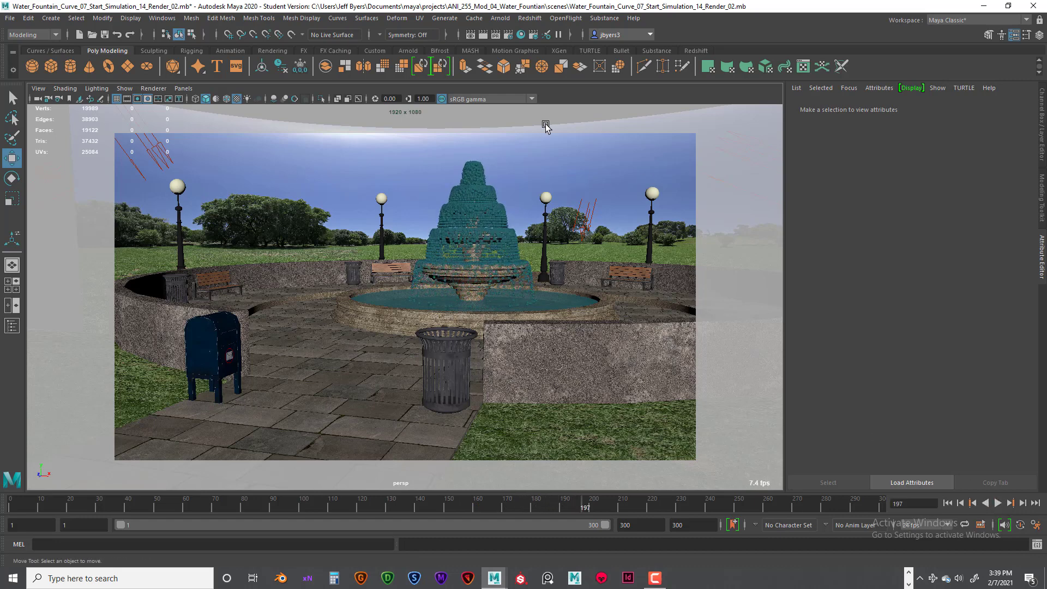
# Open the render settings and choose Production quality anti-aliasing with Highest quality edge anti-aliasing for Maya Software
pyautogui.click(509, 34)
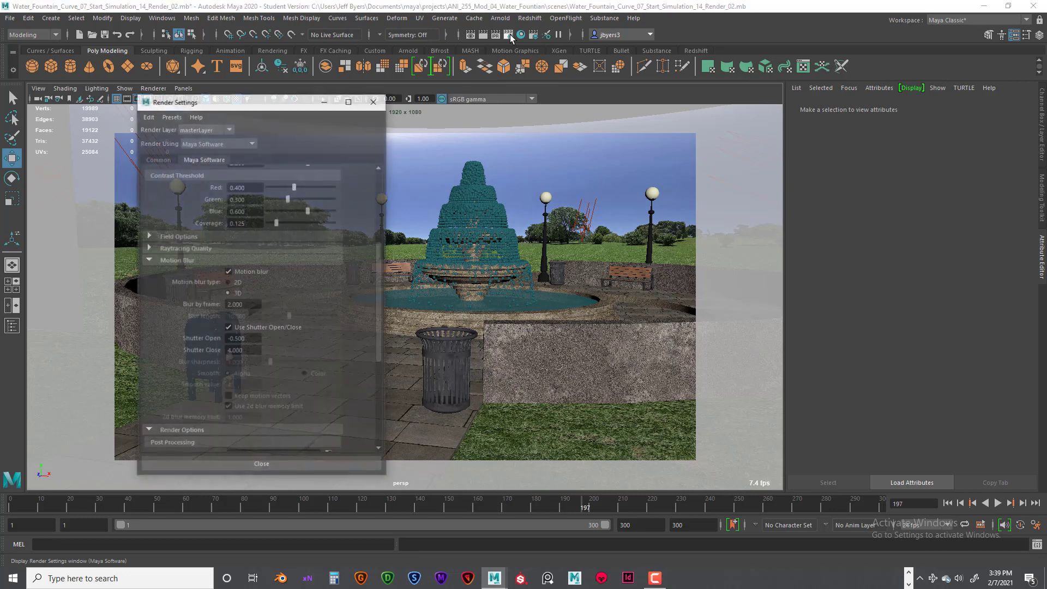
pyautogui.moveTo(246, 103); pyautogui.dragTo(312, 84)
pyautogui.scroll(-3, 380, 212)
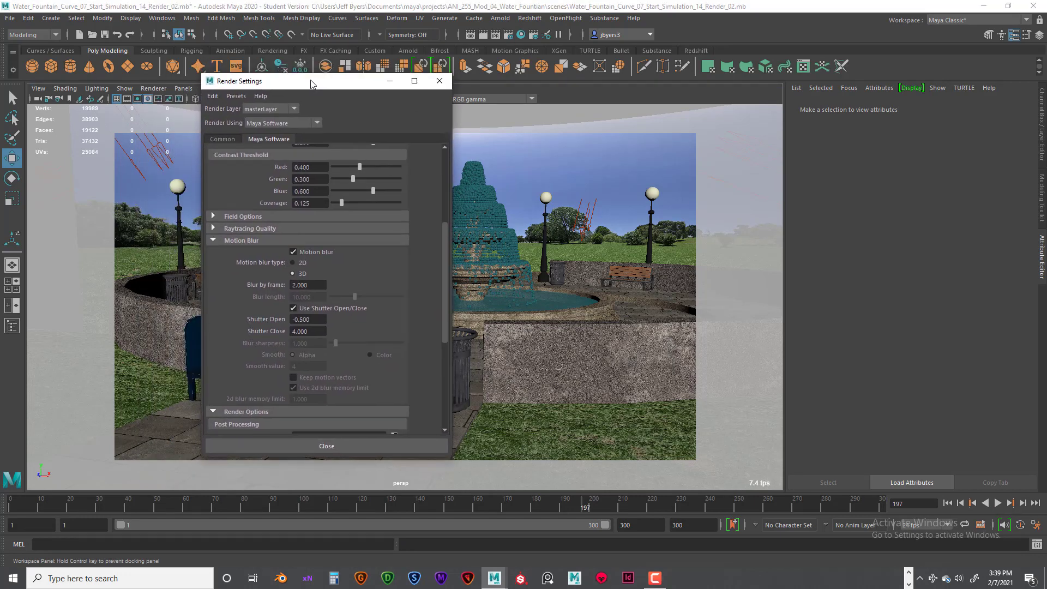
pyautogui.scroll(5, 380, 211)
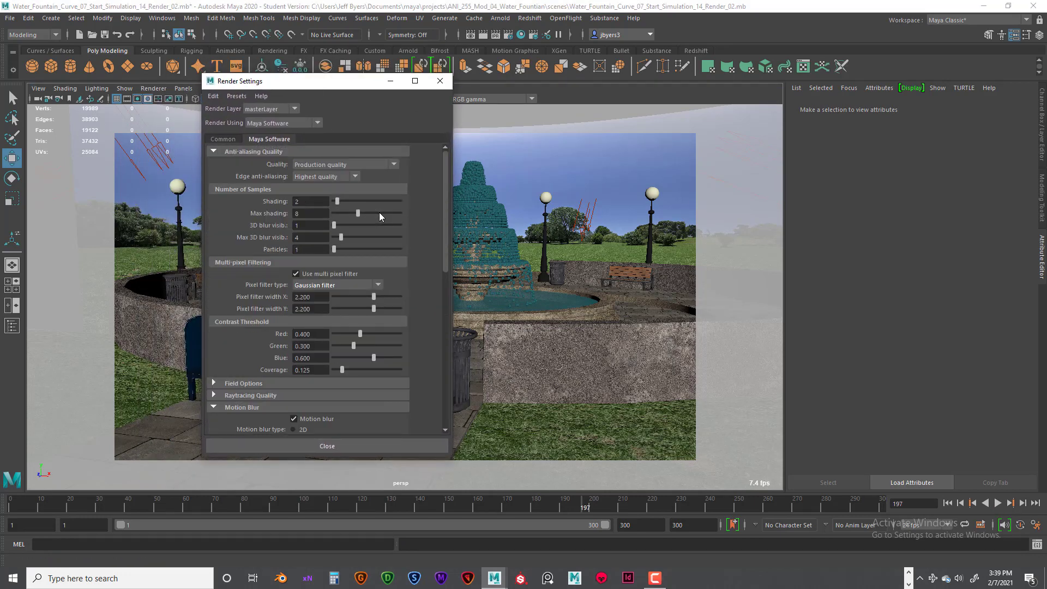
pyautogui.click(349, 164)
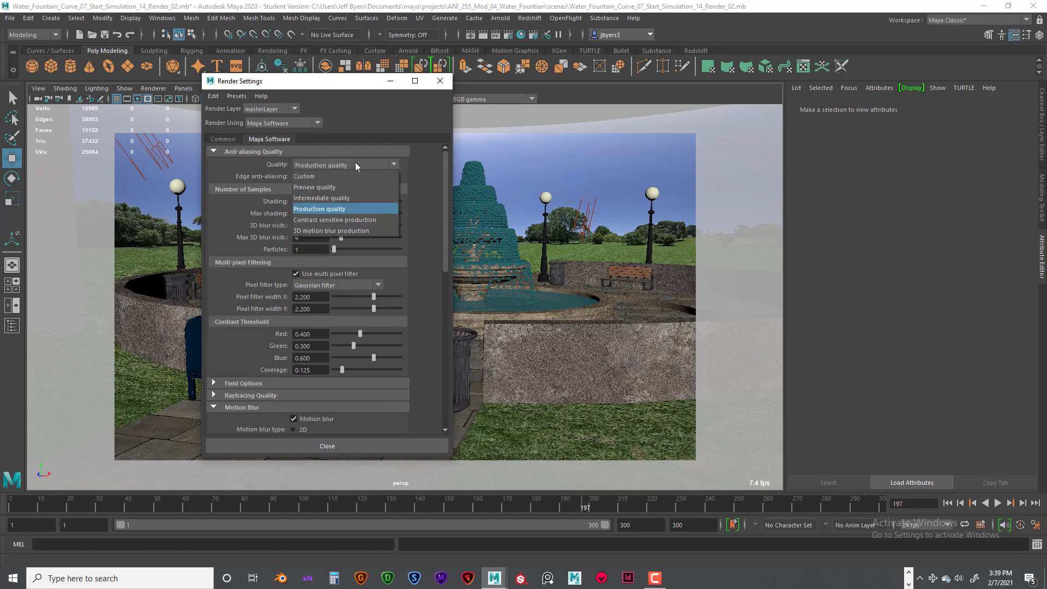
pyautogui.click(325, 209)
pyautogui.click(329, 178)
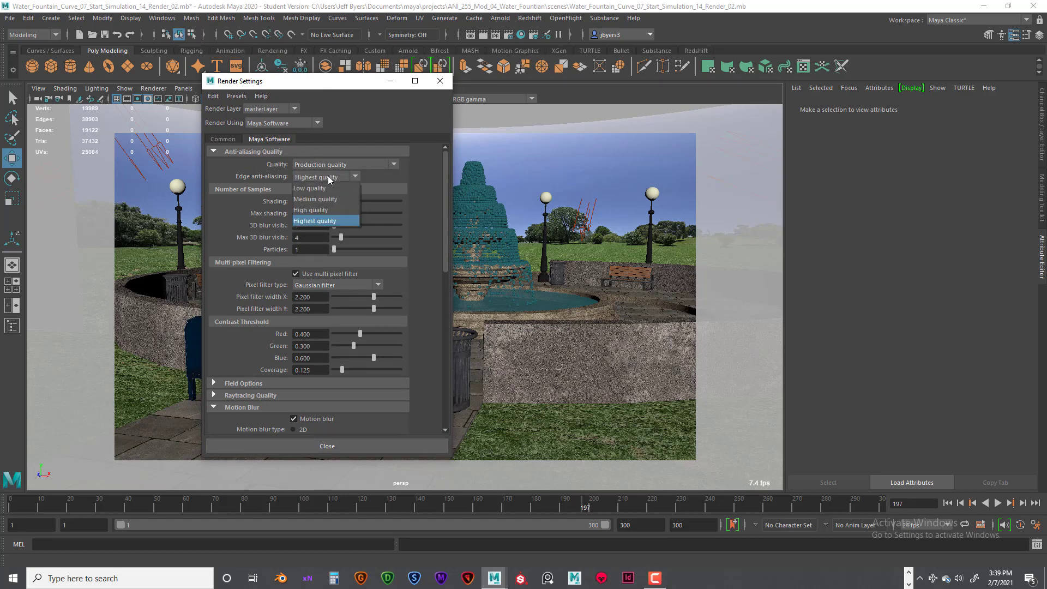
pyautogui.click(321, 220)
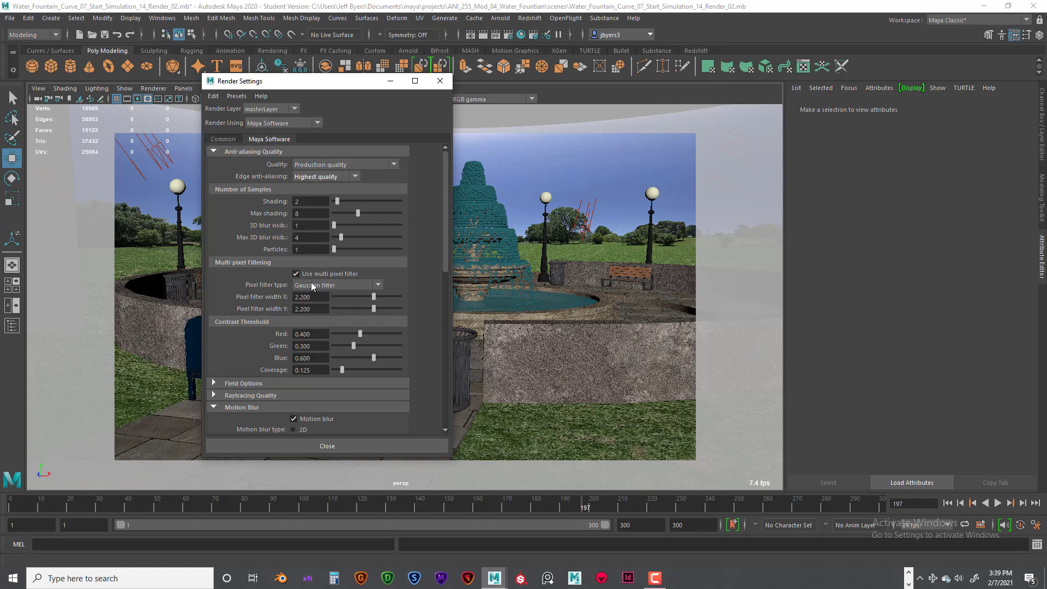
# Review the motion blur and raytracing quality settings, switching raytracing off and back on
pyautogui.scroll(-3, 388, 278)
pyautogui.scroll(-3, 387, 278)
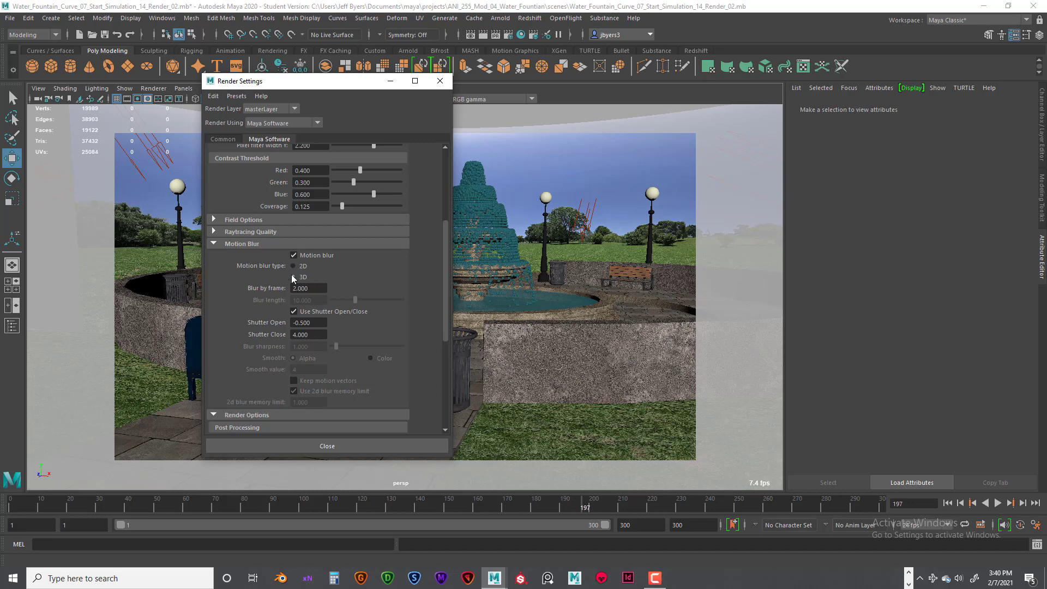
pyautogui.click(214, 230)
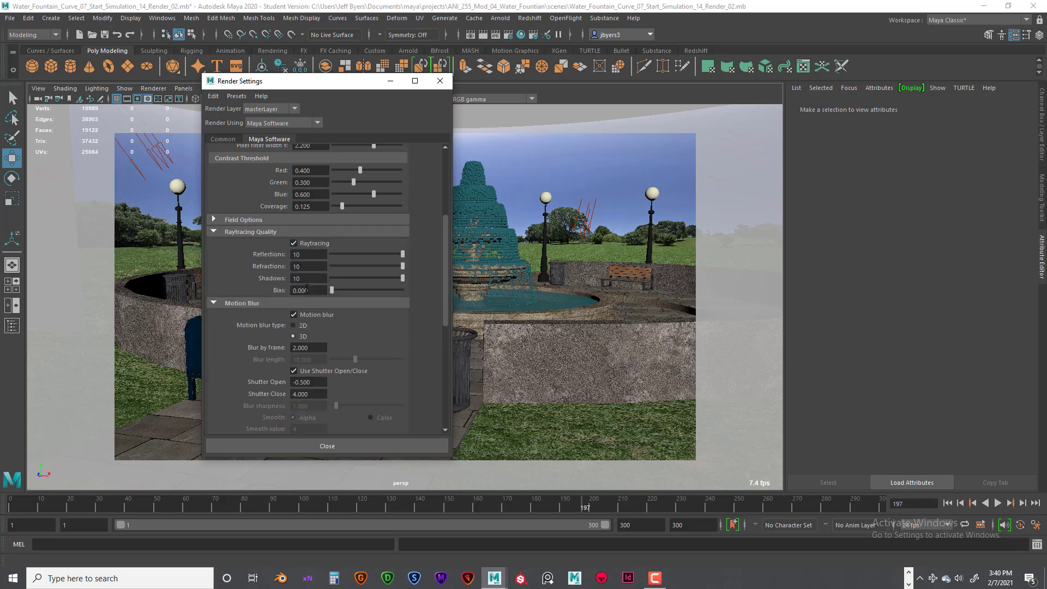
pyautogui.scroll(3, 329, 275)
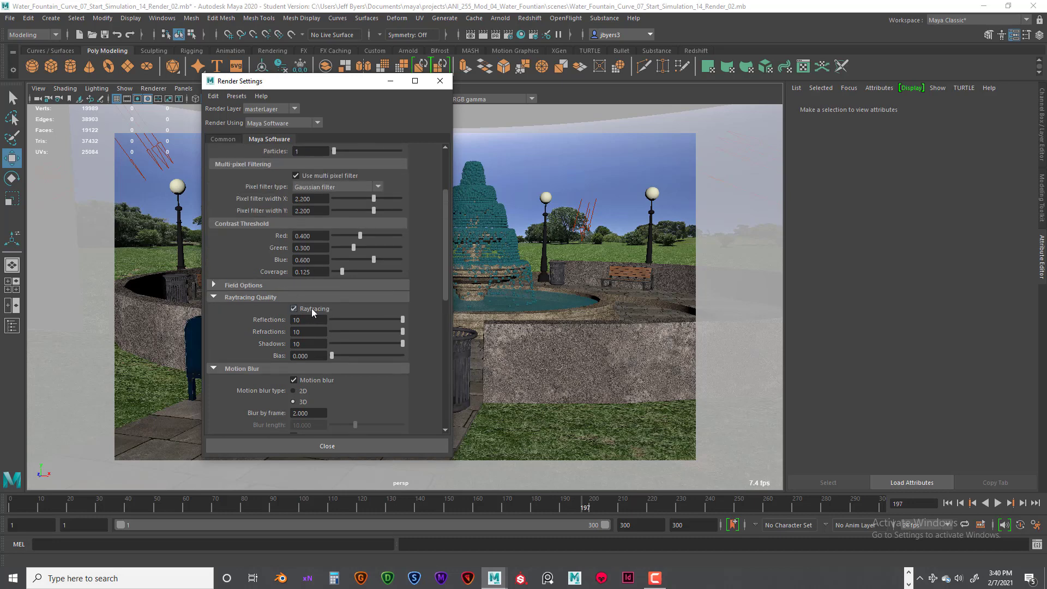
pyautogui.click(294, 309)
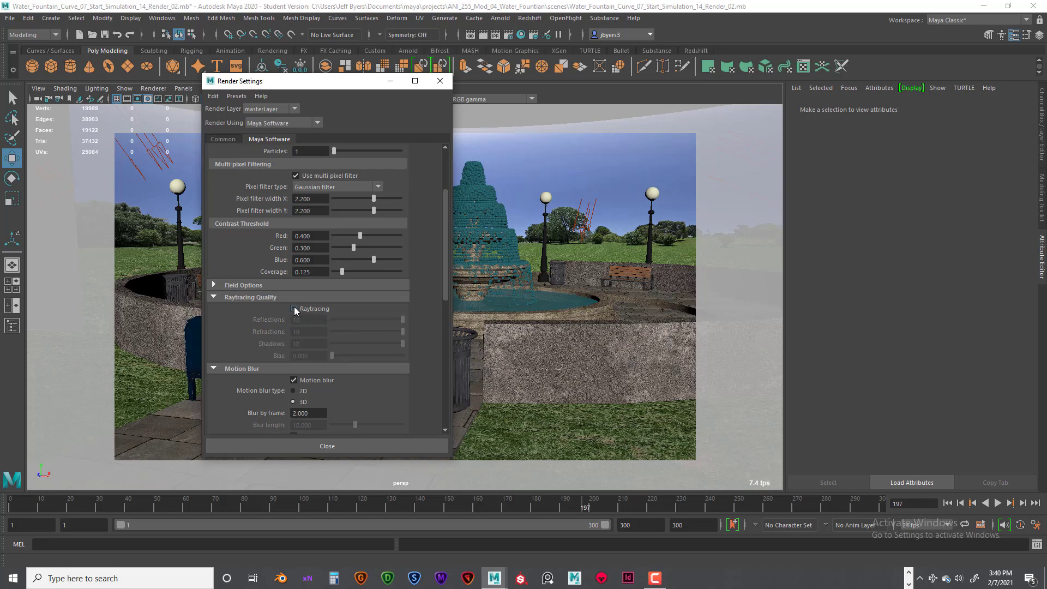
pyautogui.click(294, 309)
pyautogui.scroll(-2, 372, 306)
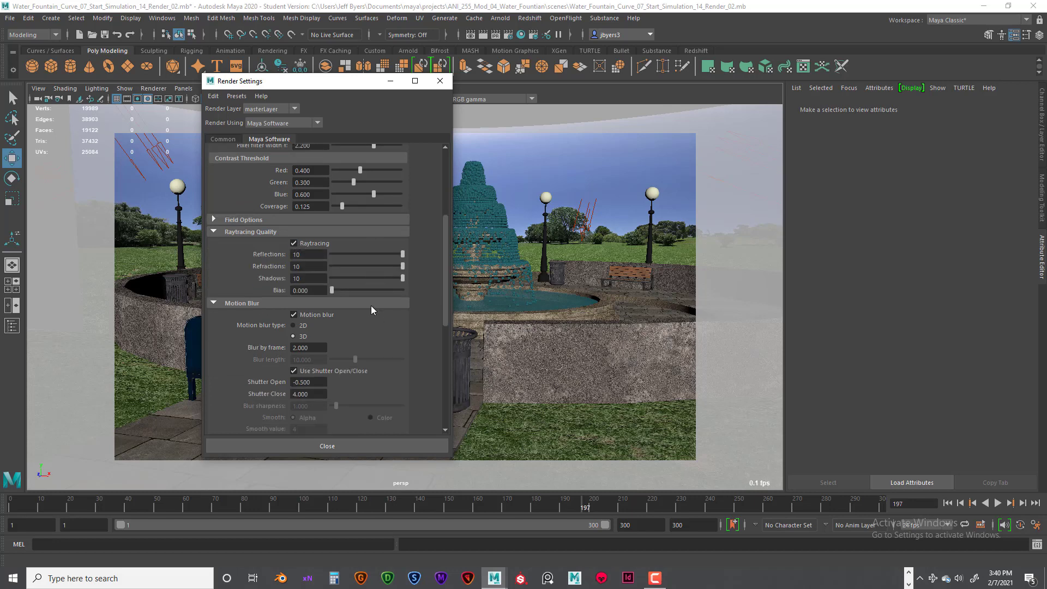
pyautogui.scroll(-1, 371, 310)
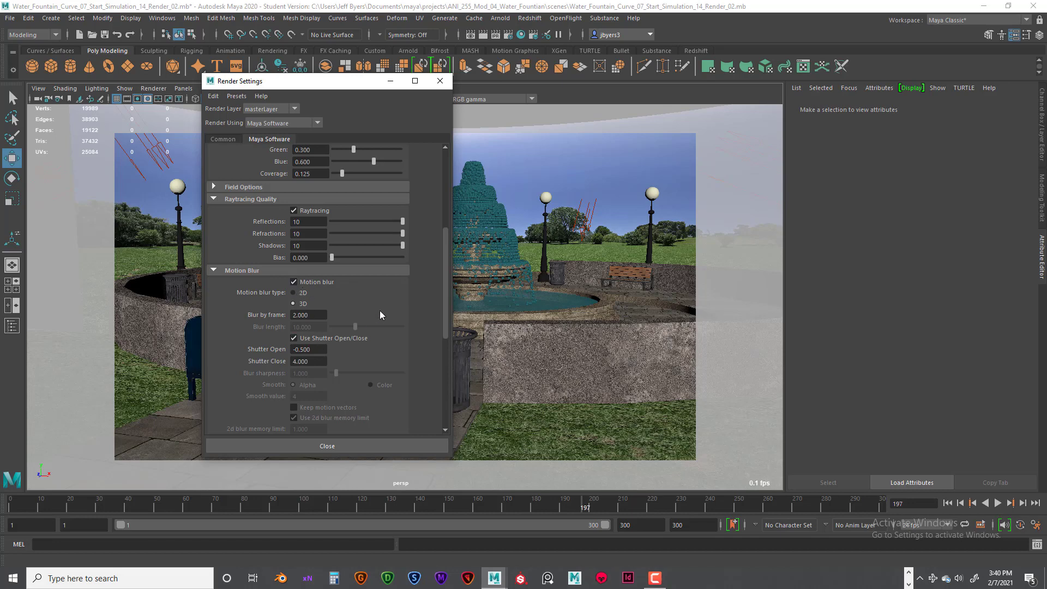
pyautogui.scroll(6, 380, 314)
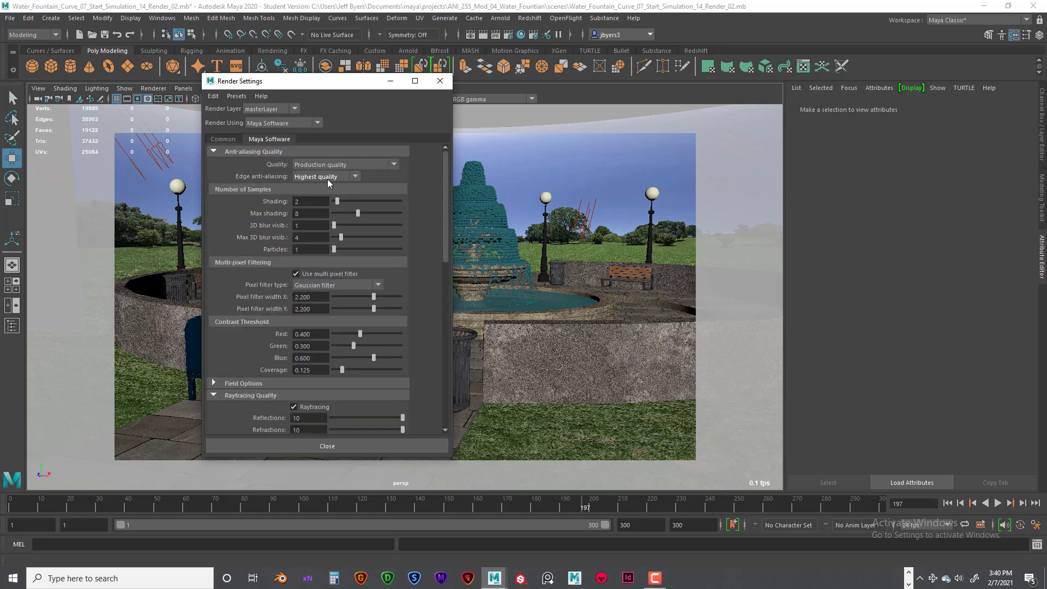
# Review the common render settings and choose the HD 1080 image size preset
pyautogui.click(224, 140)
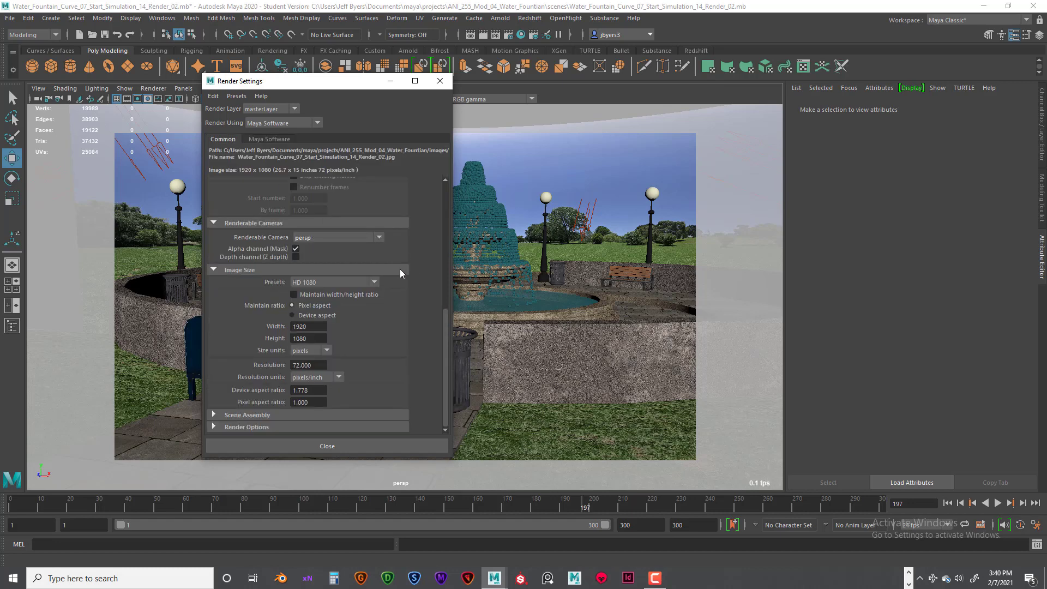
pyautogui.scroll(3, 400, 269)
pyautogui.scroll(-3, 400, 270)
pyautogui.click(375, 282)
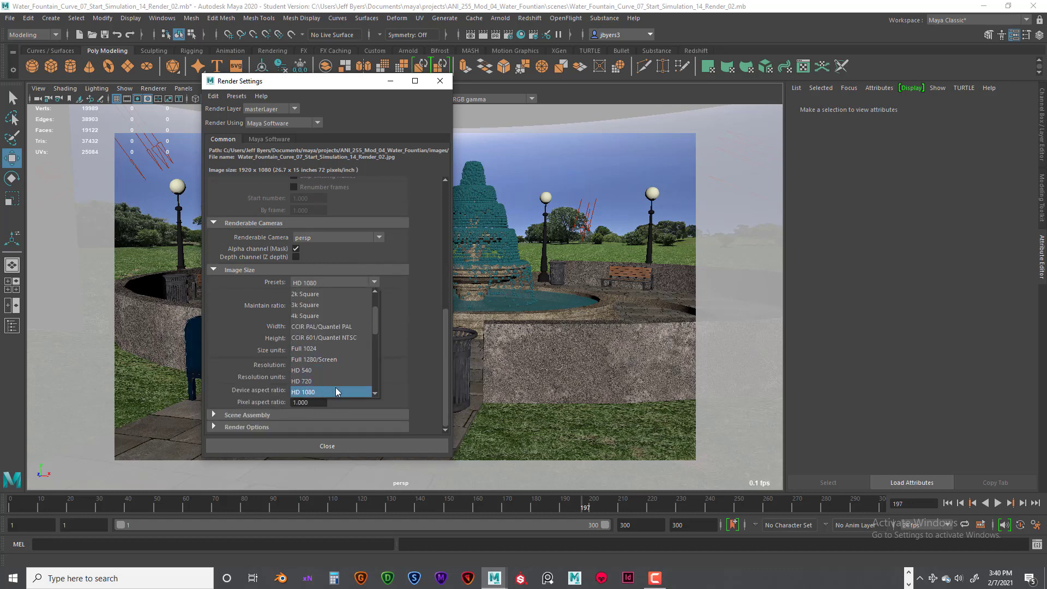
pyautogui.click(411, 358)
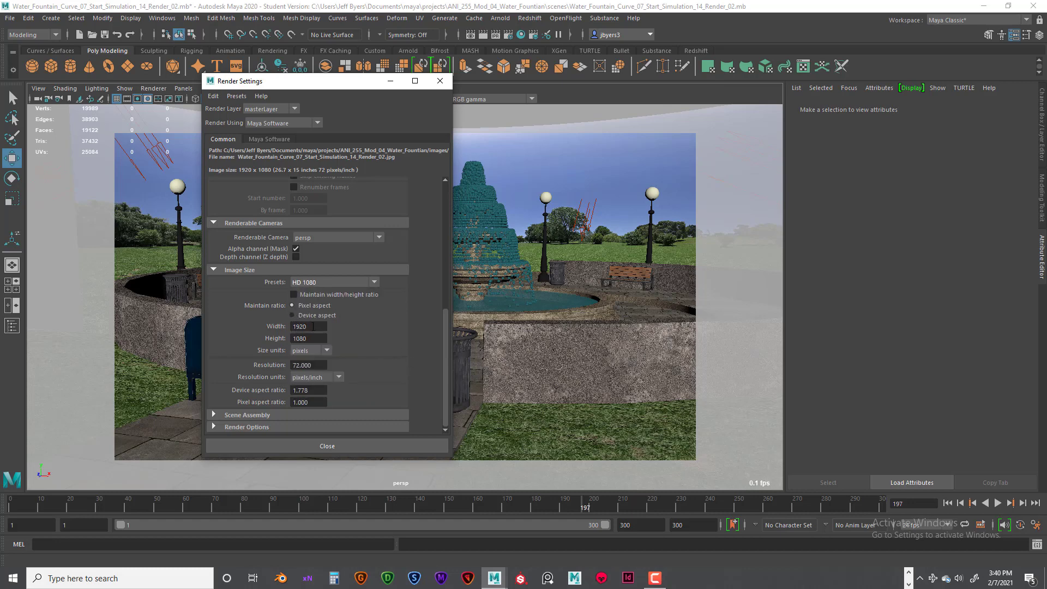
pyautogui.moveTo(318, 326); pyautogui.dragTo(286, 326)
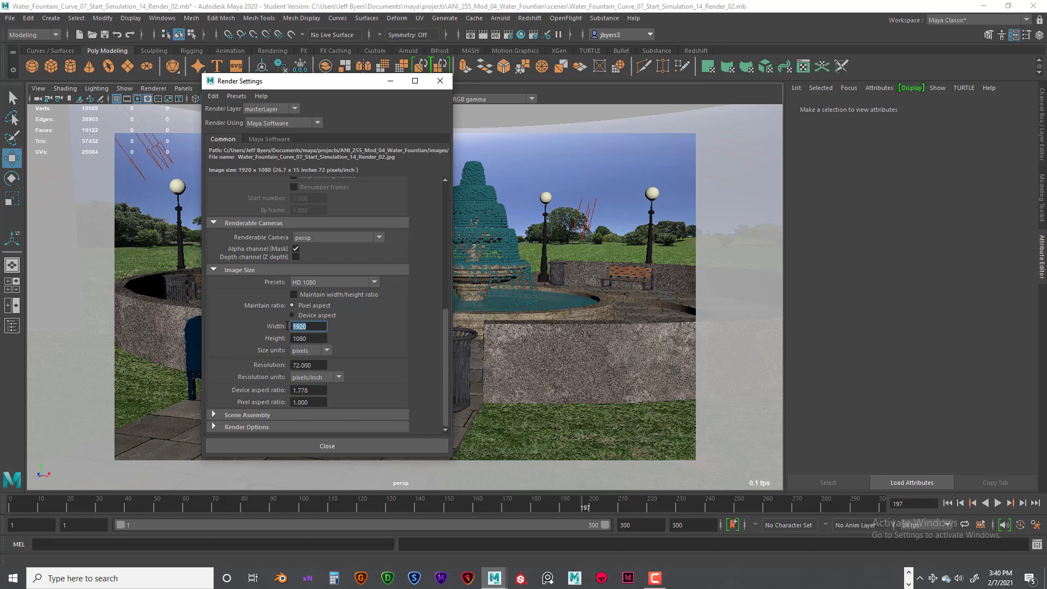
pyautogui.doubleClick(317, 339)
pyautogui.click(373, 281)
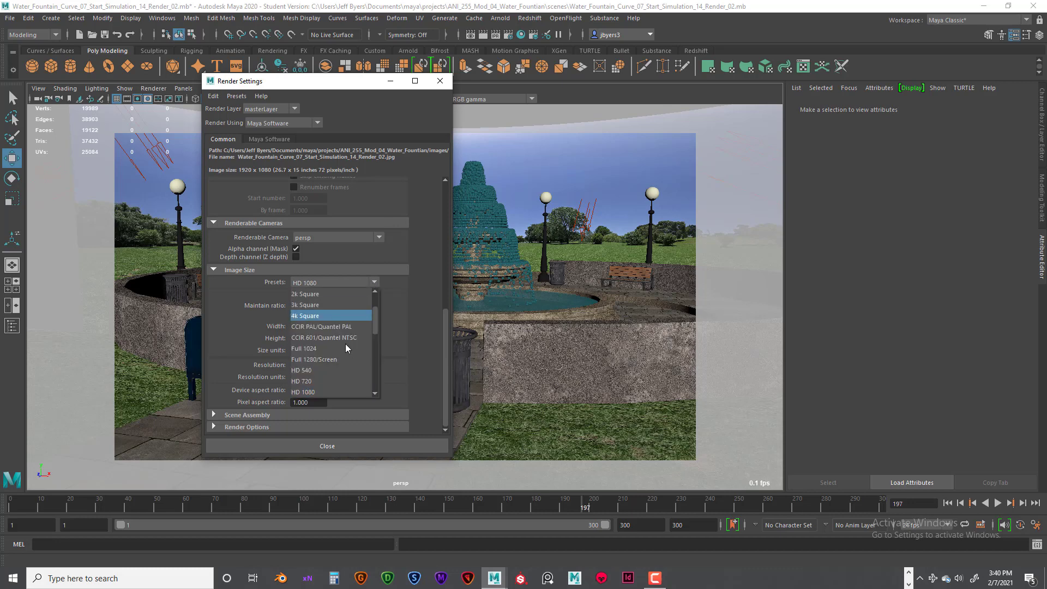
pyautogui.click(323, 393)
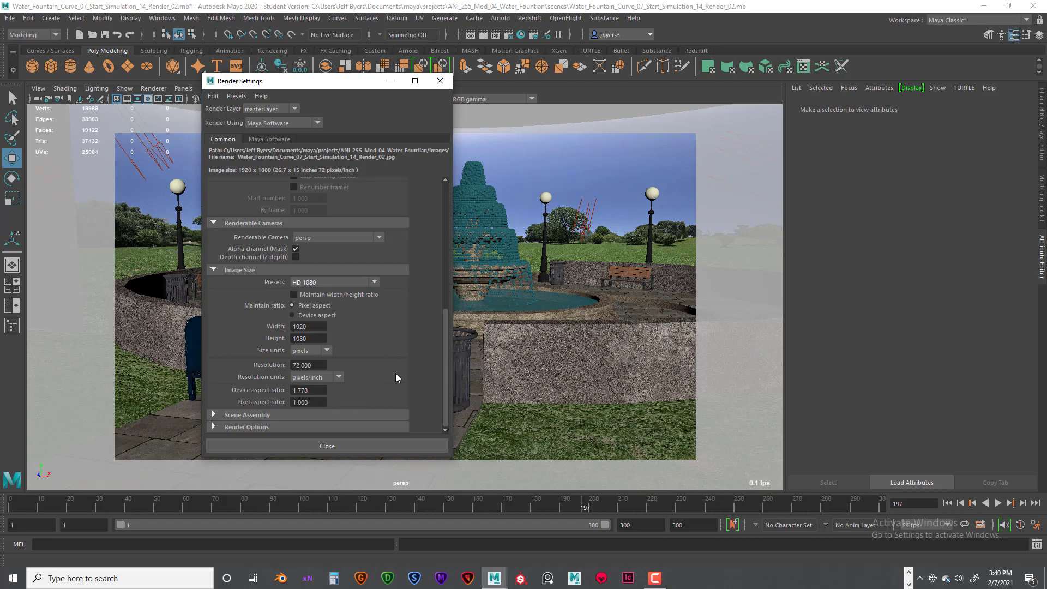
# Expand the common render options, check the Enable Default Light option while leaving it off, and close the render settings
pyautogui.click(216, 426)
pyautogui.scroll(-3, 347, 385)
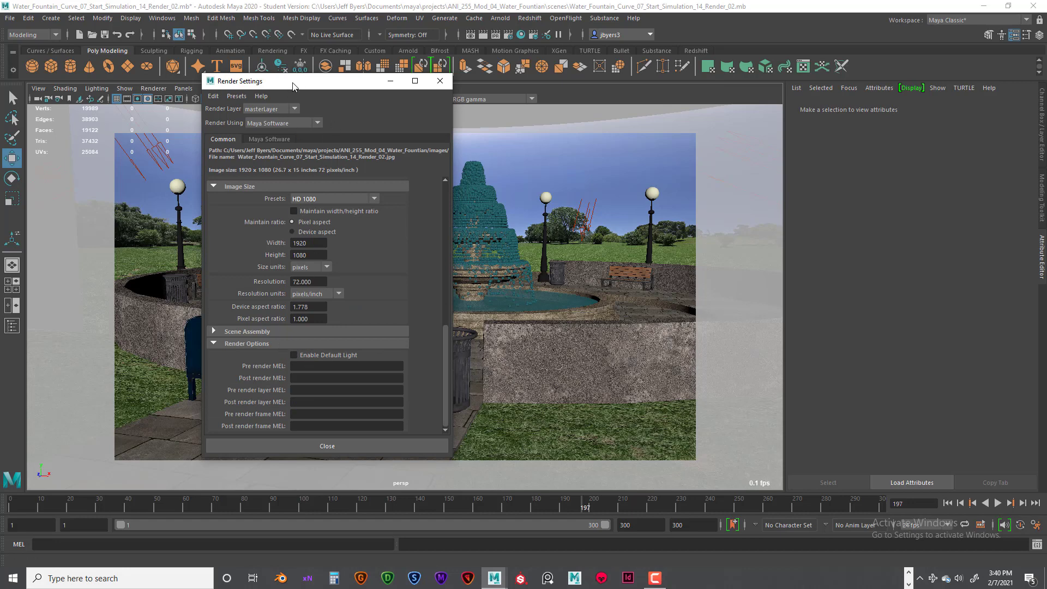
pyautogui.moveTo(292, 82); pyautogui.dragTo(281, 67)
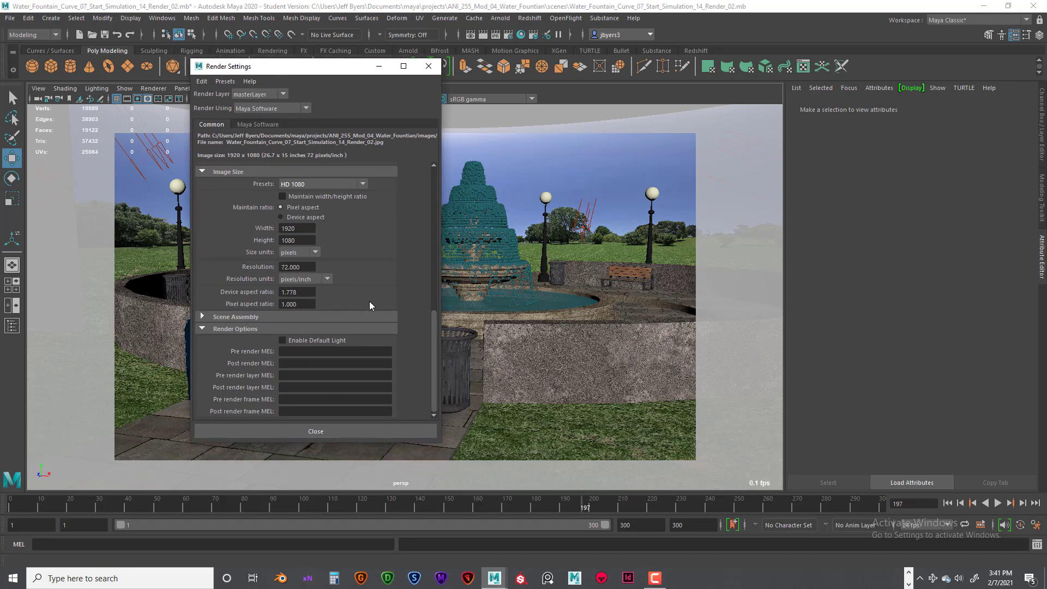
pyautogui.click(282, 340)
pyautogui.click(283, 340)
pyautogui.click(283, 340)
pyautogui.click(283, 340)
pyautogui.scroll(5, 376, 210)
pyautogui.scroll(-5, 375, 211)
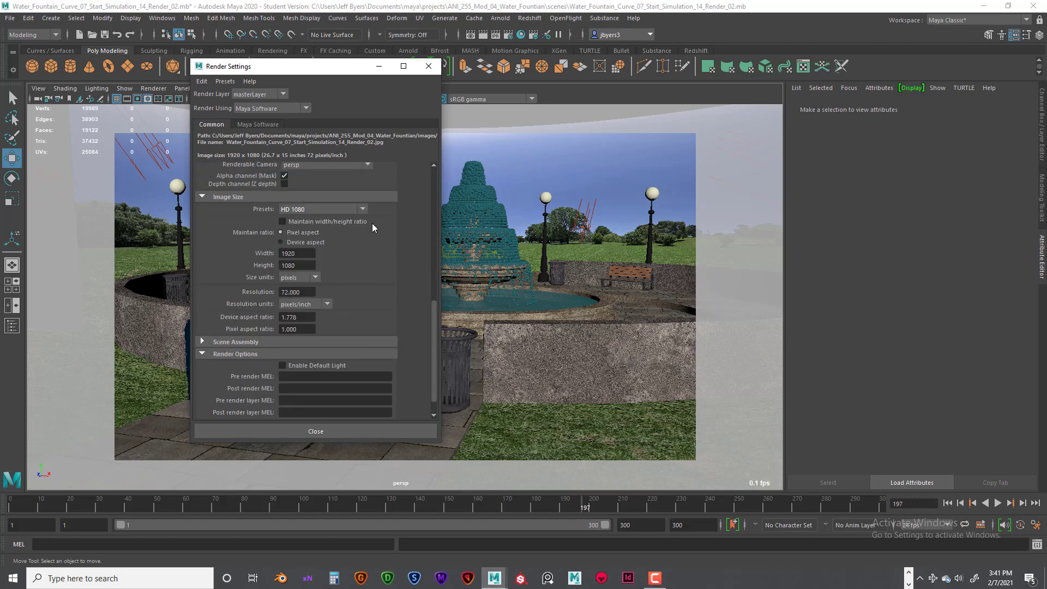
pyautogui.scroll(5, 376, 261)
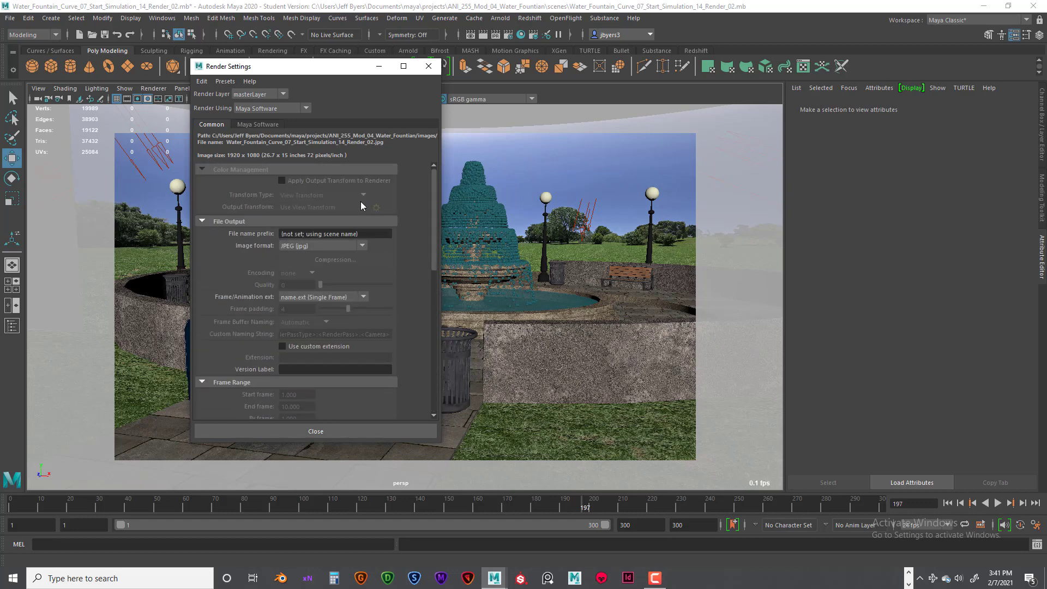
pyautogui.click(428, 66)
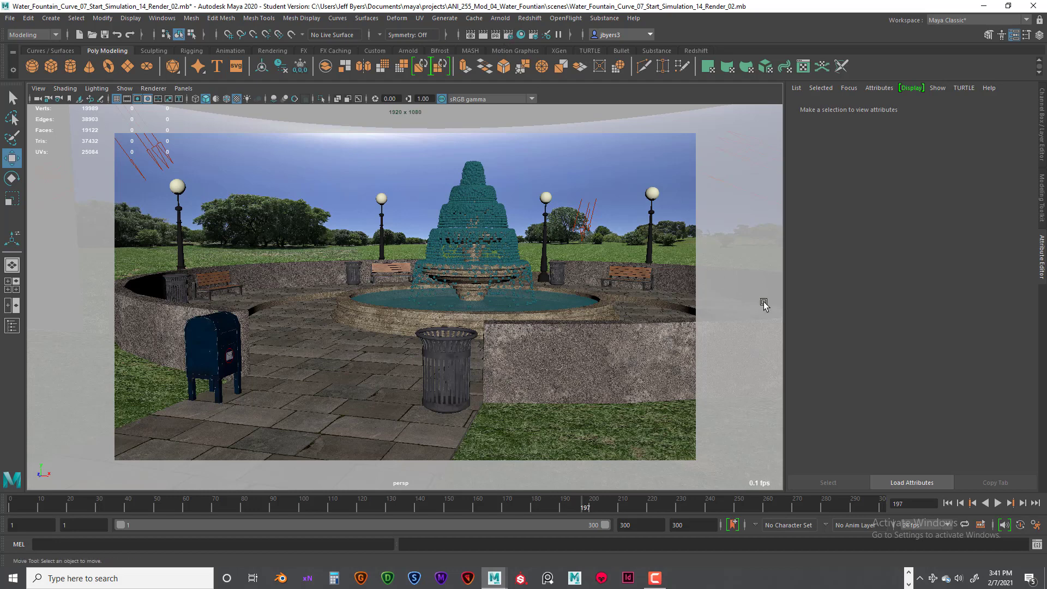
# Return the timeline to frame 1 and set the render image size preset to HD 540
pyautogui.click(947, 503)
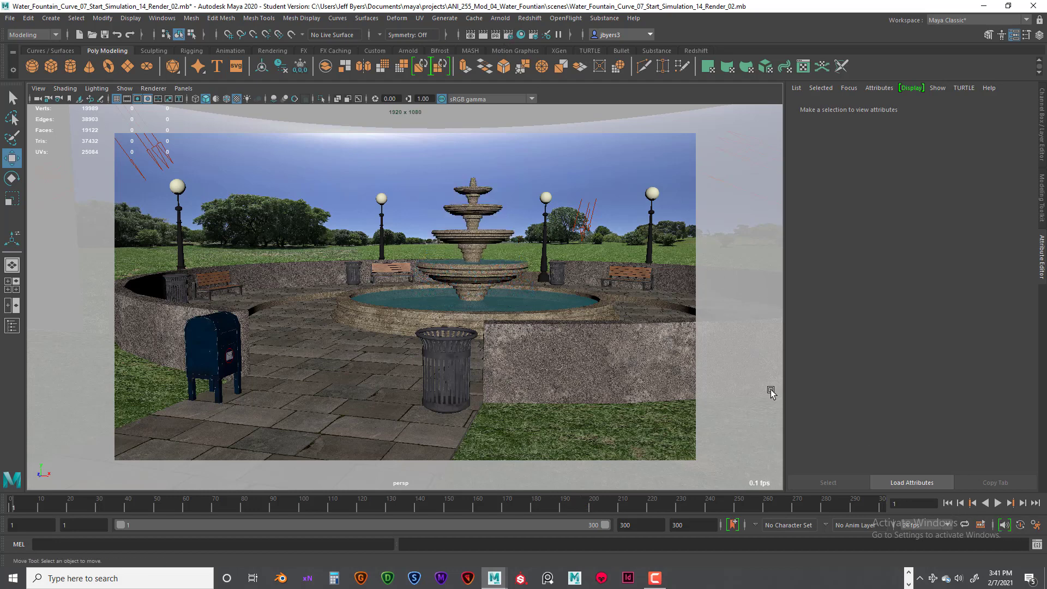
pyautogui.click(508, 34)
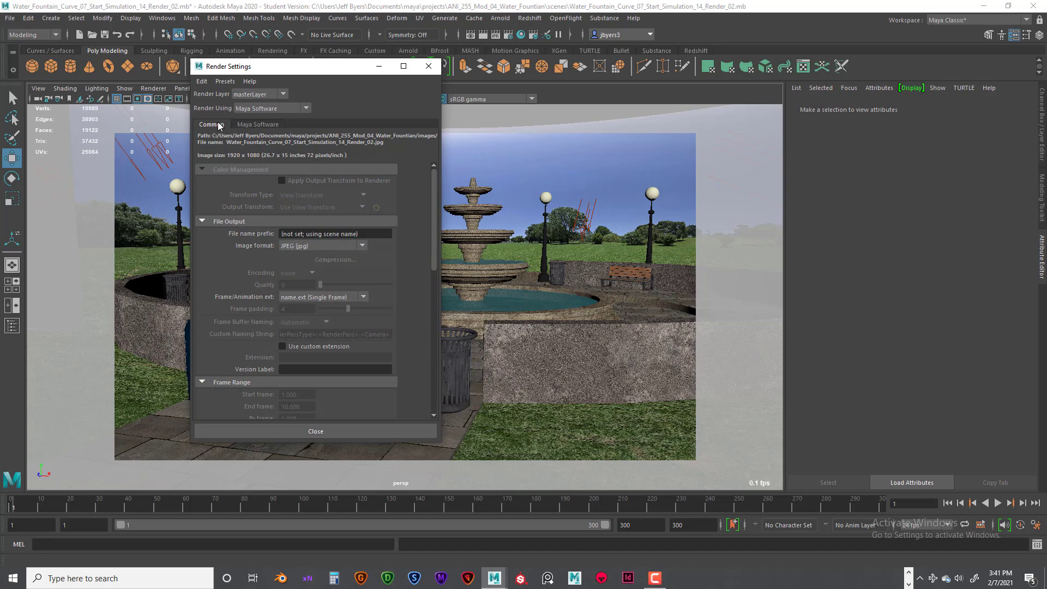
pyautogui.moveTo(431, 202); pyautogui.dragTo(421, 294)
pyautogui.click(363, 259)
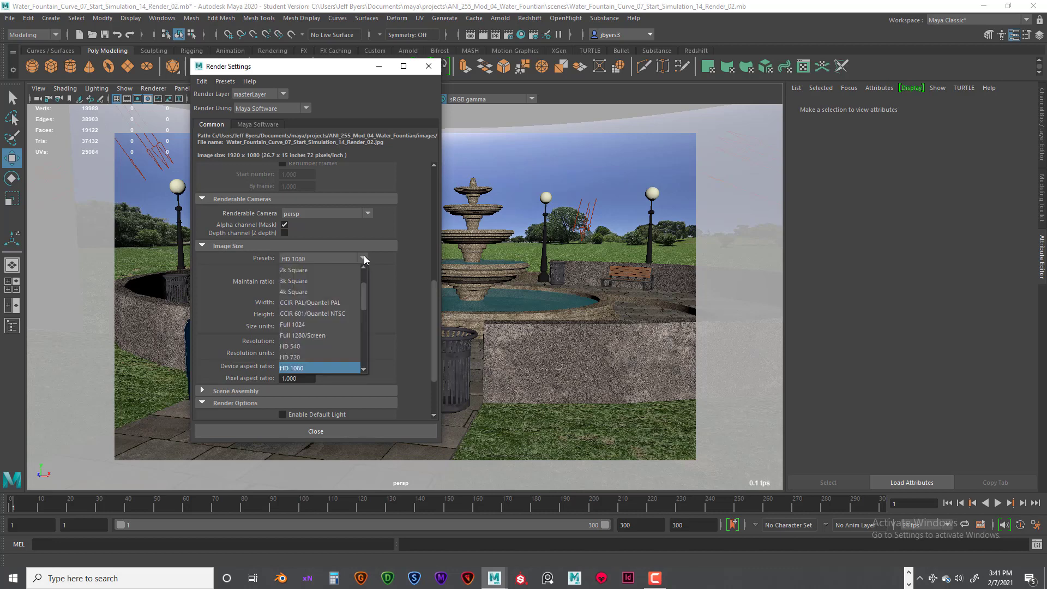
pyautogui.click(320, 348)
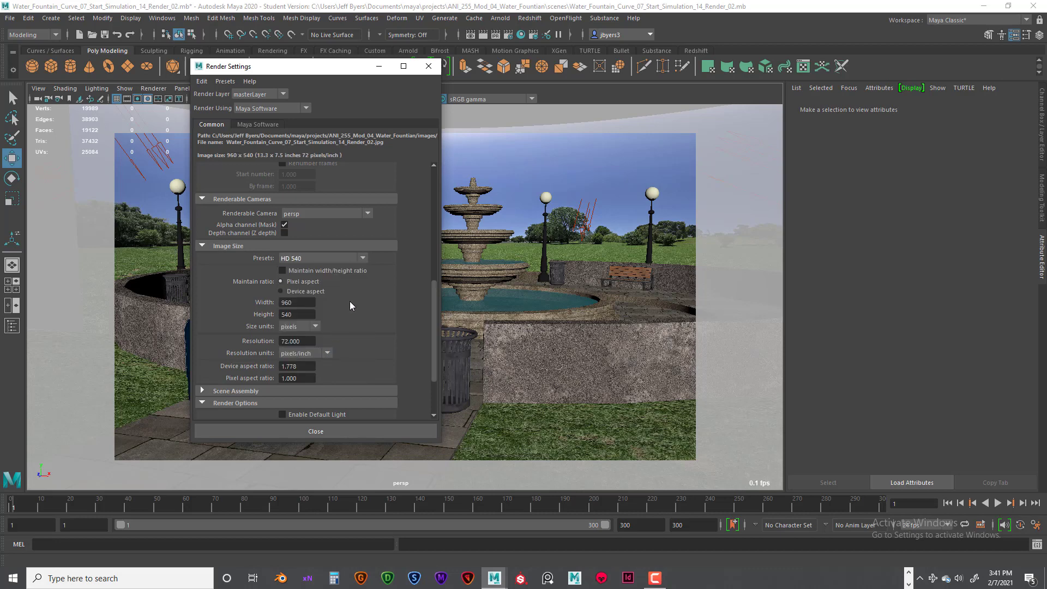
pyautogui.click(378, 67)
# Render frame 1 from the perspective camera, inspect the image in a maximized Render View, and close it
pyautogui.click(482, 35)
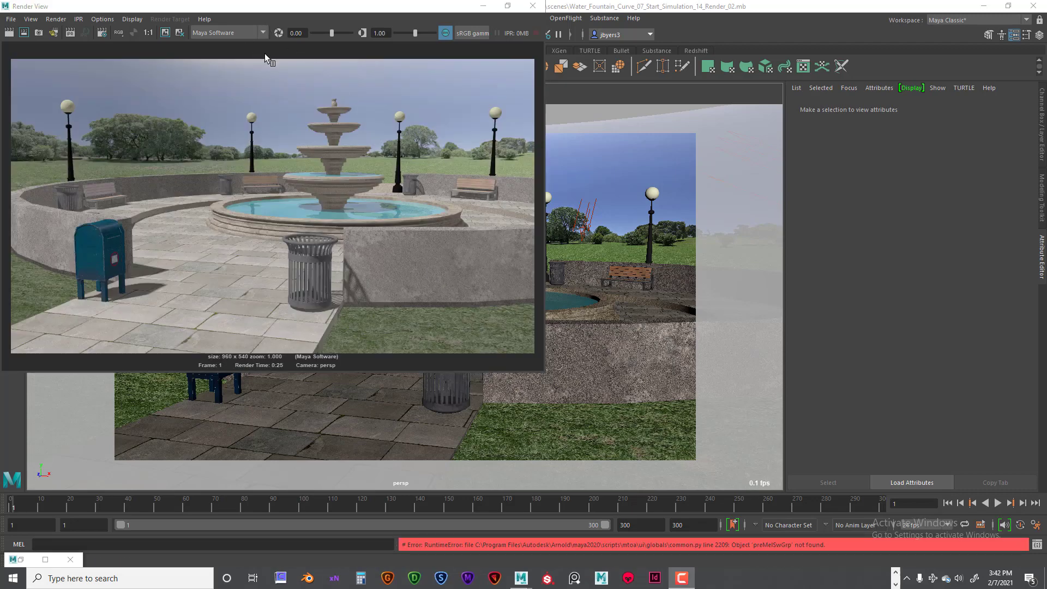
pyautogui.doubleClick(267, 6)
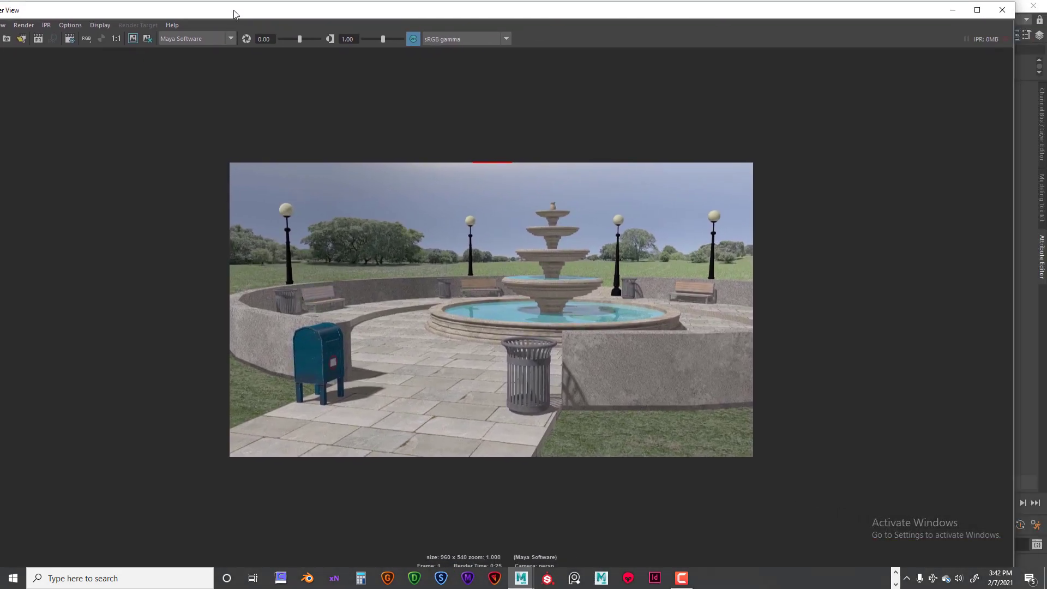
pyautogui.moveTo(235, 13); pyautogui.dragTo(267, 8)
pyautogui.moveTo(442, 10); pyautogui.dragTo(428, 1)
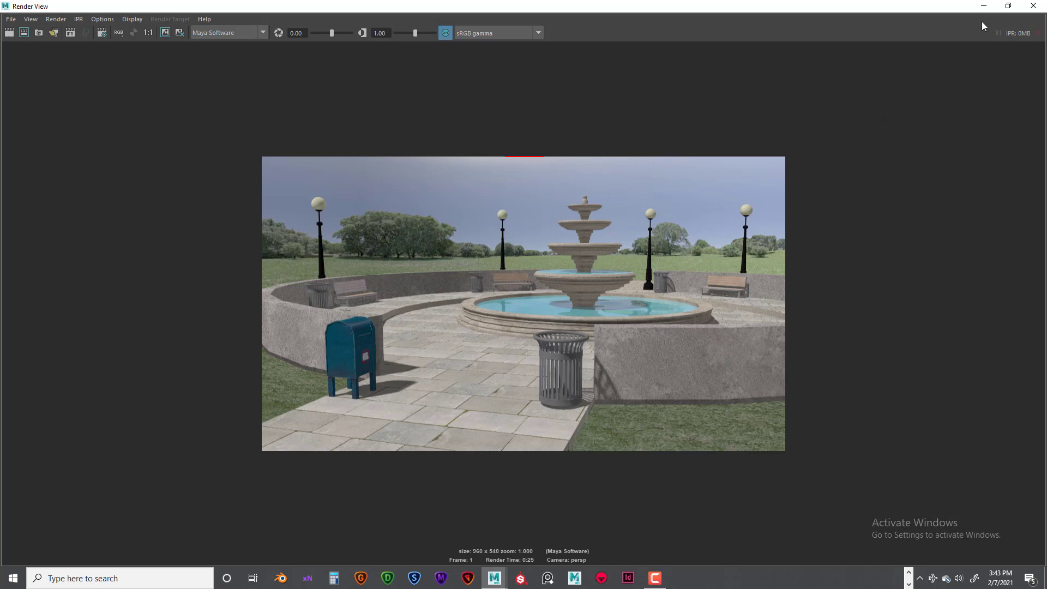
pyautogui.click(1033, 5)
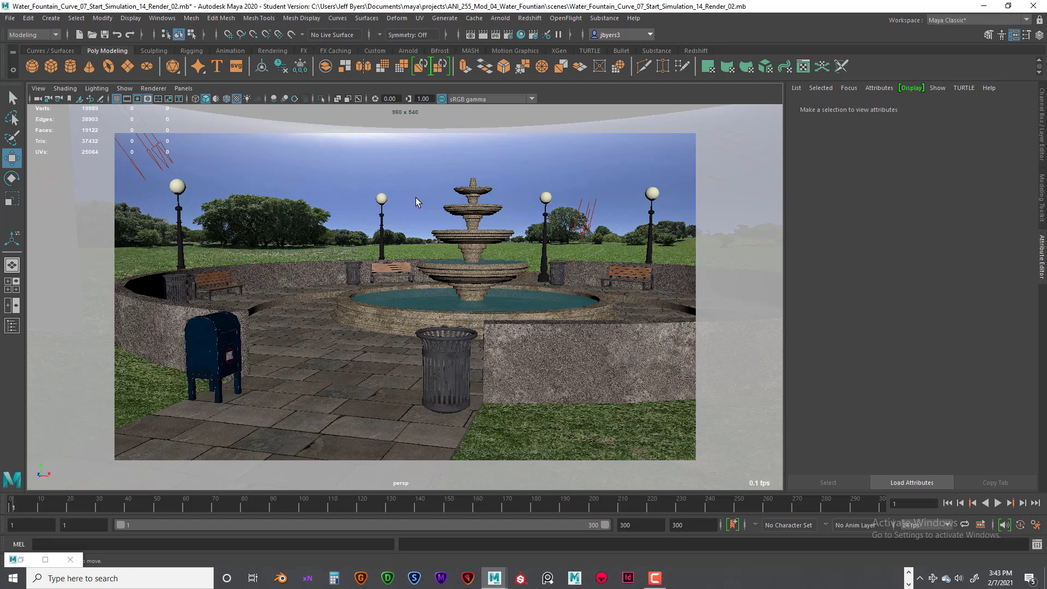
# Reopen the render settings and set the image size preset to HD 1080
pyautogui.click(509, 35)
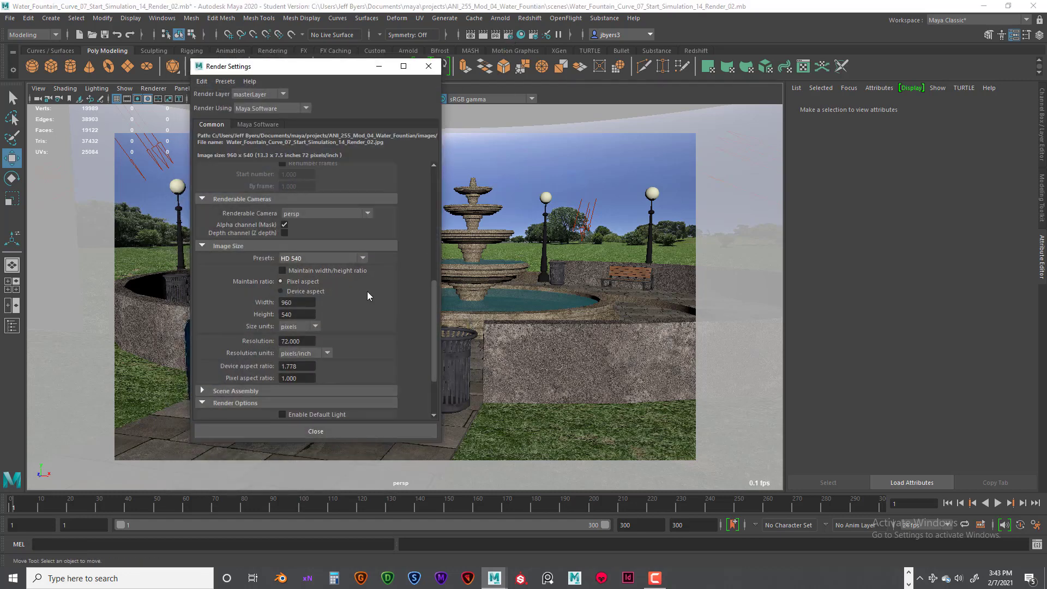
pyautogui.click(362, 258)
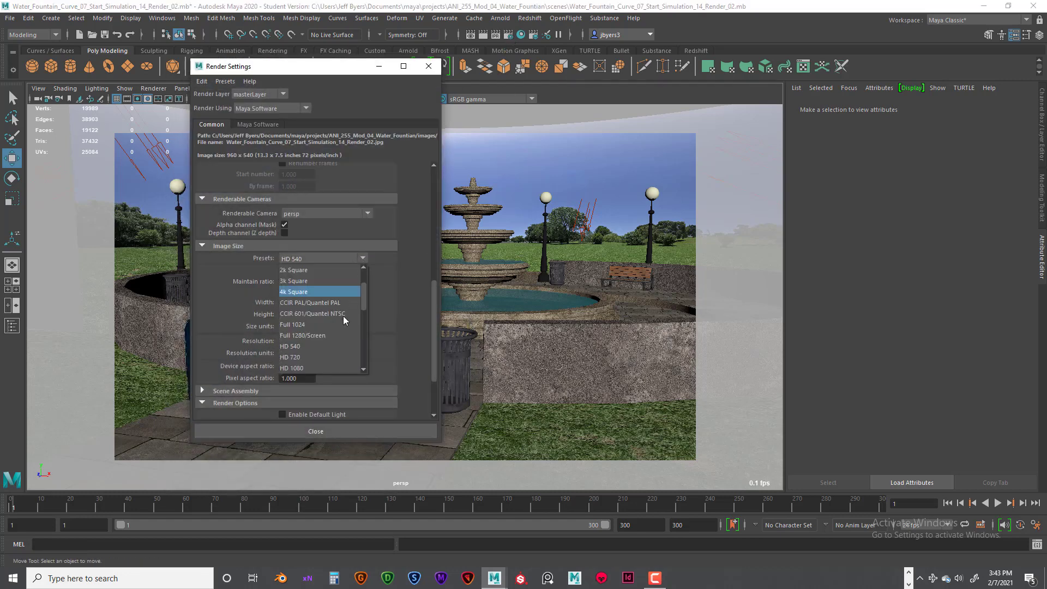
pyautogui.click(317, 368)
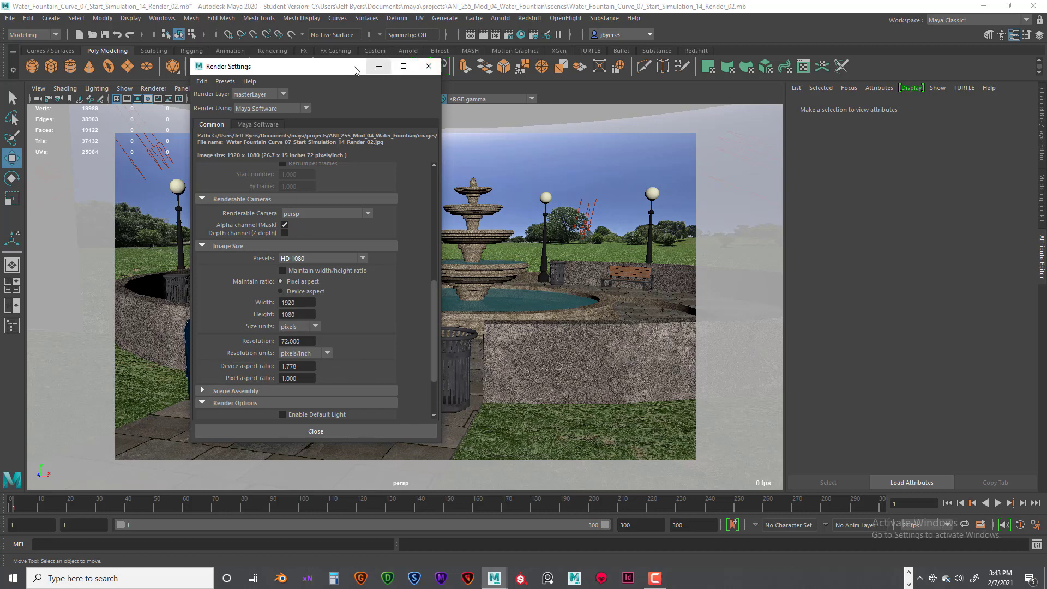
# Close the render settings and play the water simulation from frame 1, stopping at frame 176
pyautogui.click(428, 66)
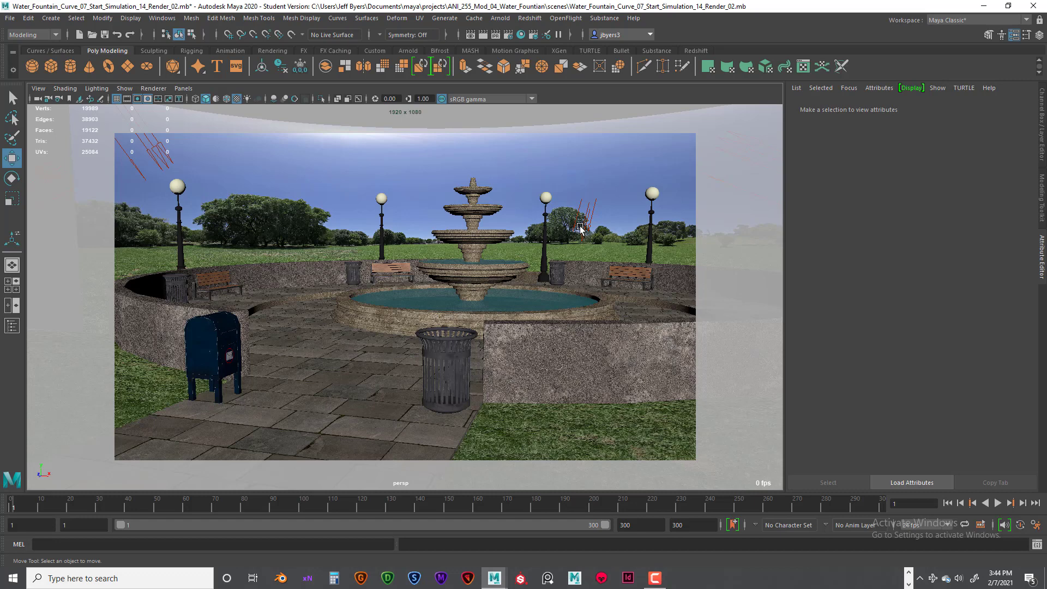
pyautogui.click(291, 211)
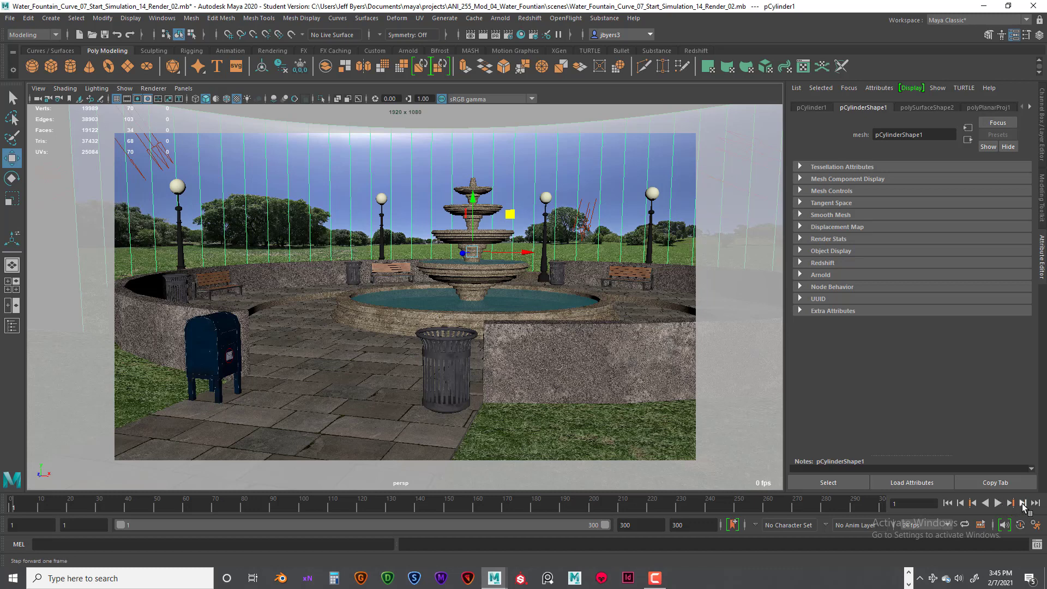
pyautogui.click(997, 502)
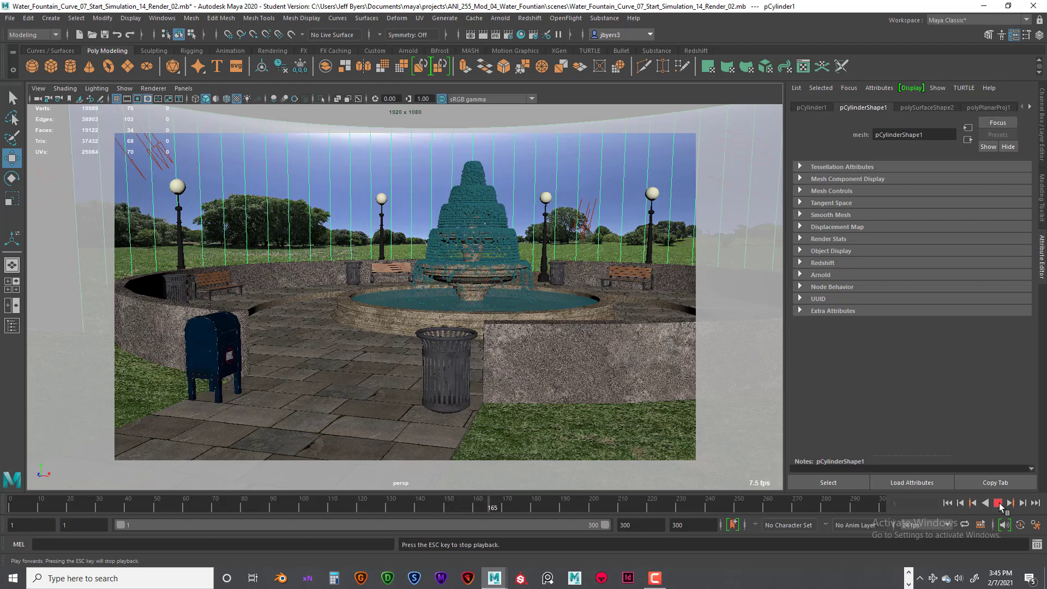
pyautogui.click(998, 503)
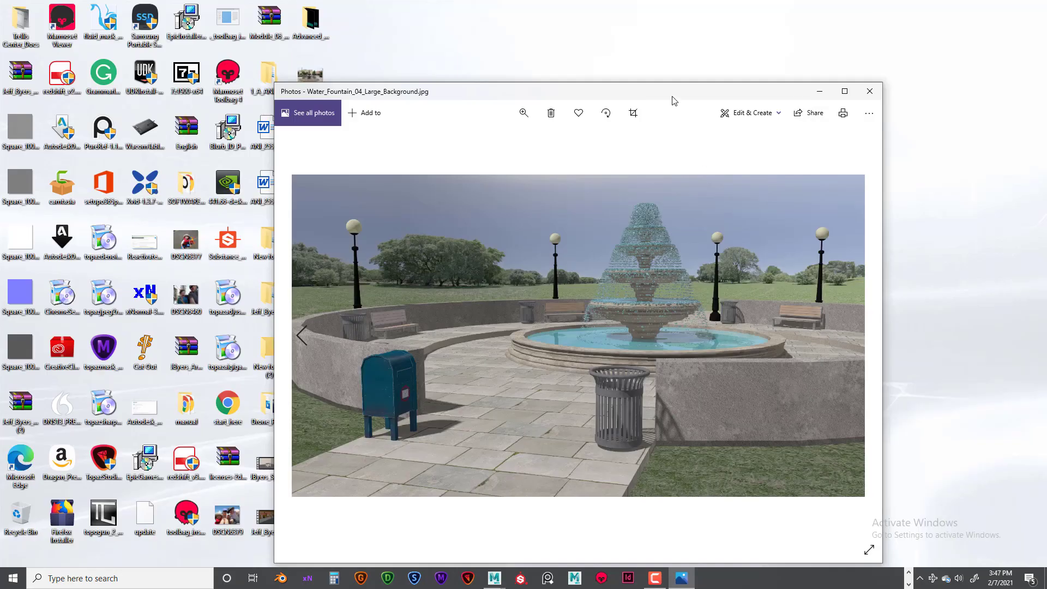
# Enlarge the rendered fountain image and, in Photoshop, compare it with the color-corrected version by hiding and showing the Background copy layer
pyautogui.doubleClick(672, 99)
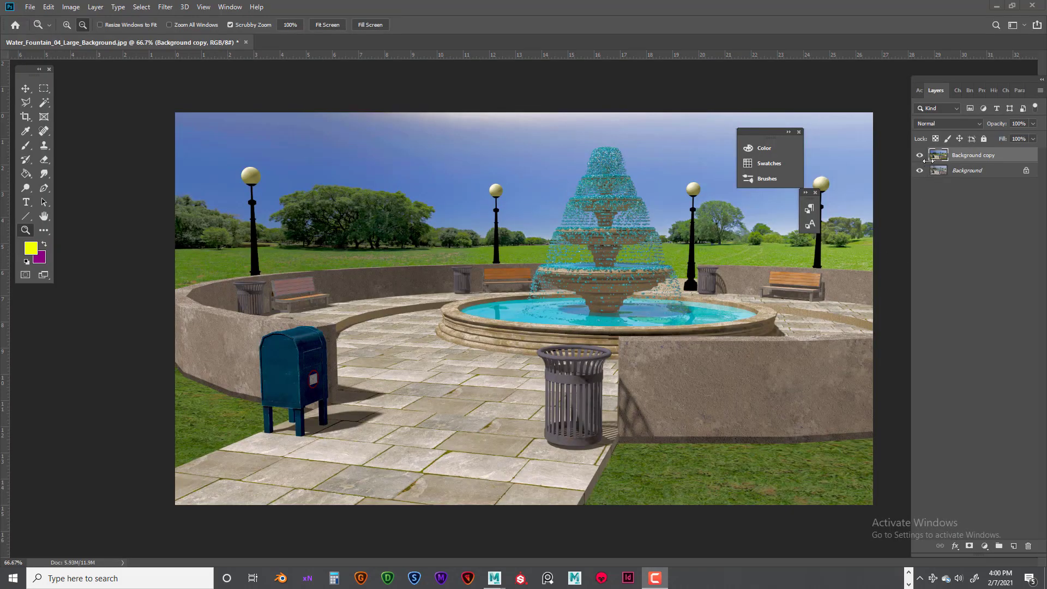
pyautogui.click(920, 155)
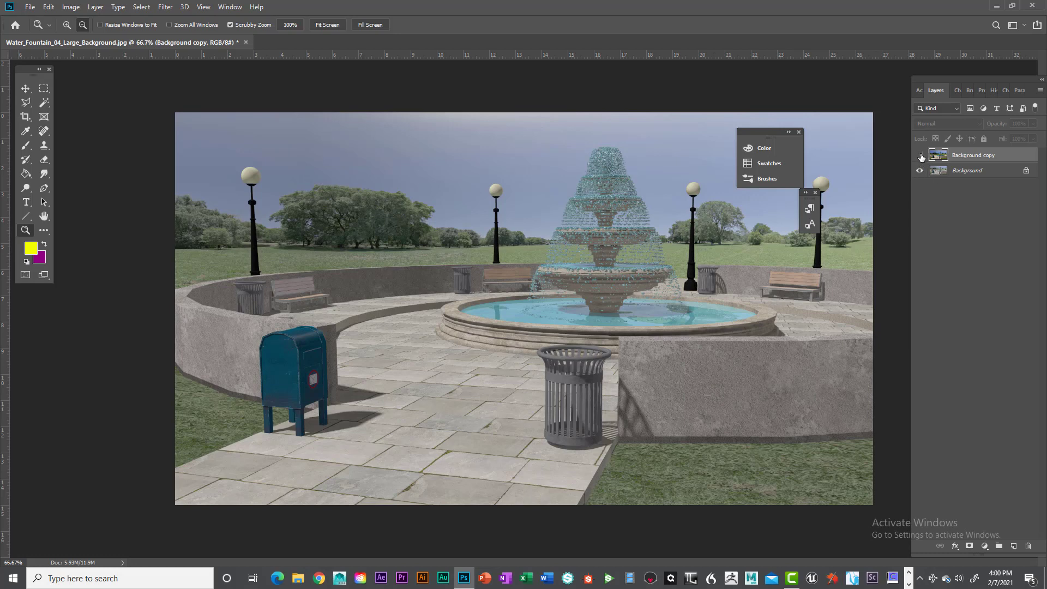
pyautogui.click(920, 156)
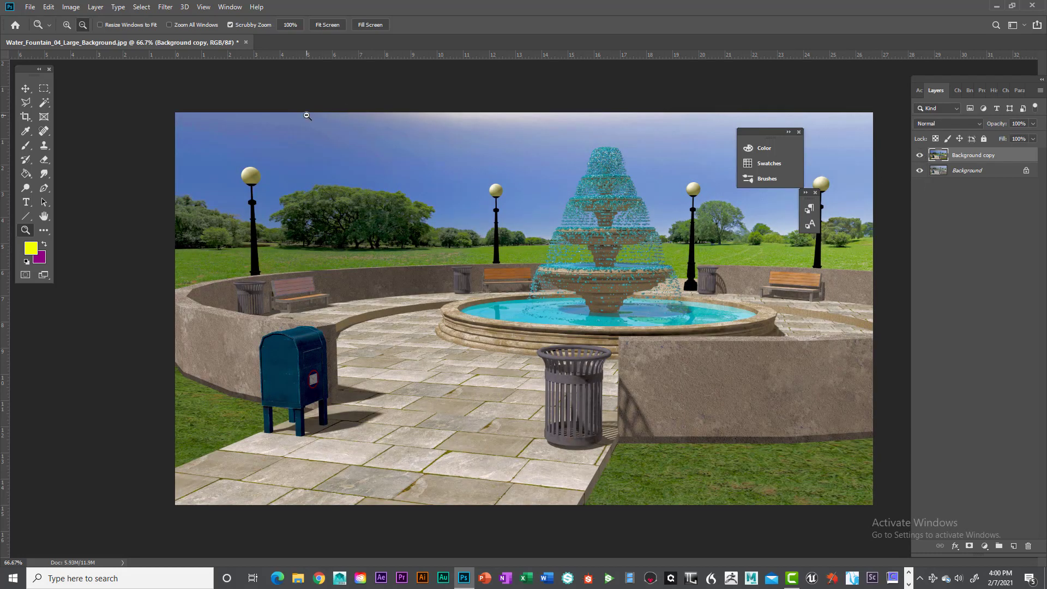
# Review the available image adjustment commands and compare the corrected Background copy layer with the original render once more
pyautogui.click(49, 7)
pyautogui.moveTo(70, 10)
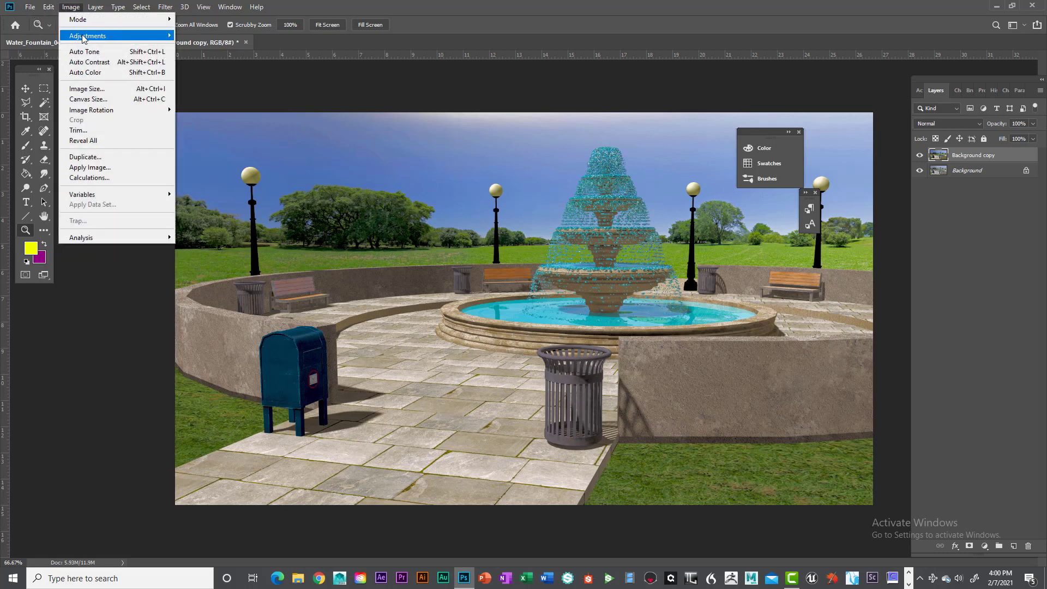
pyautogui.moveTo(83, 36)
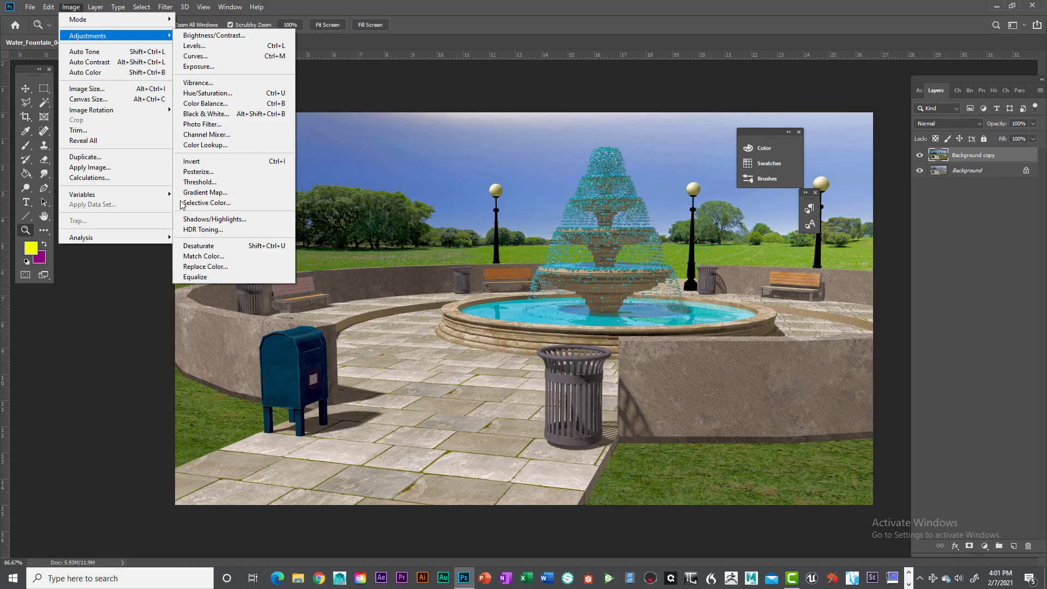
pyautogui.moveTo(256, 7)
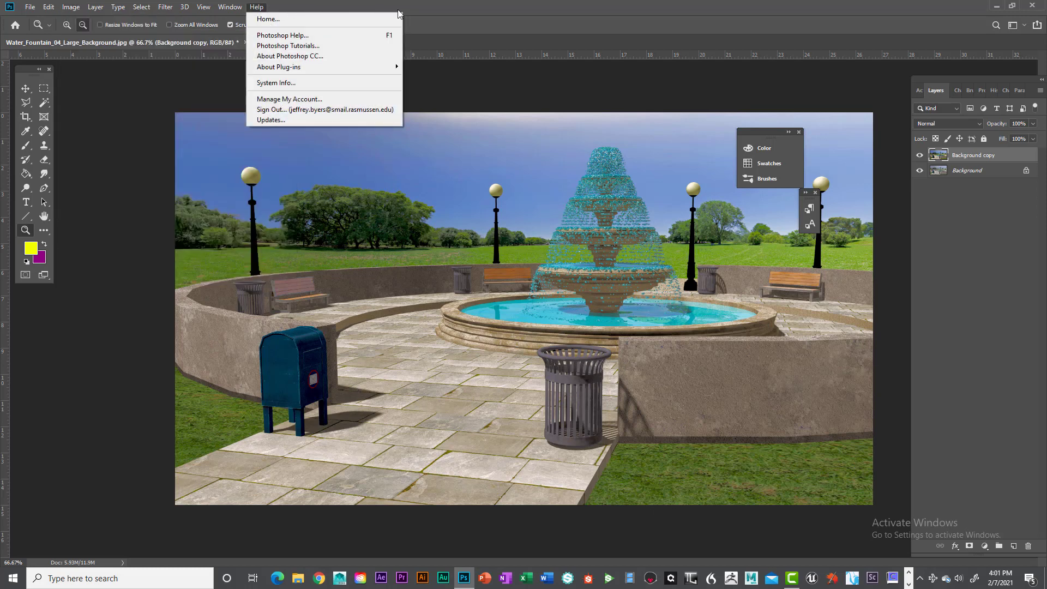
pyautogui.click(500, 24)
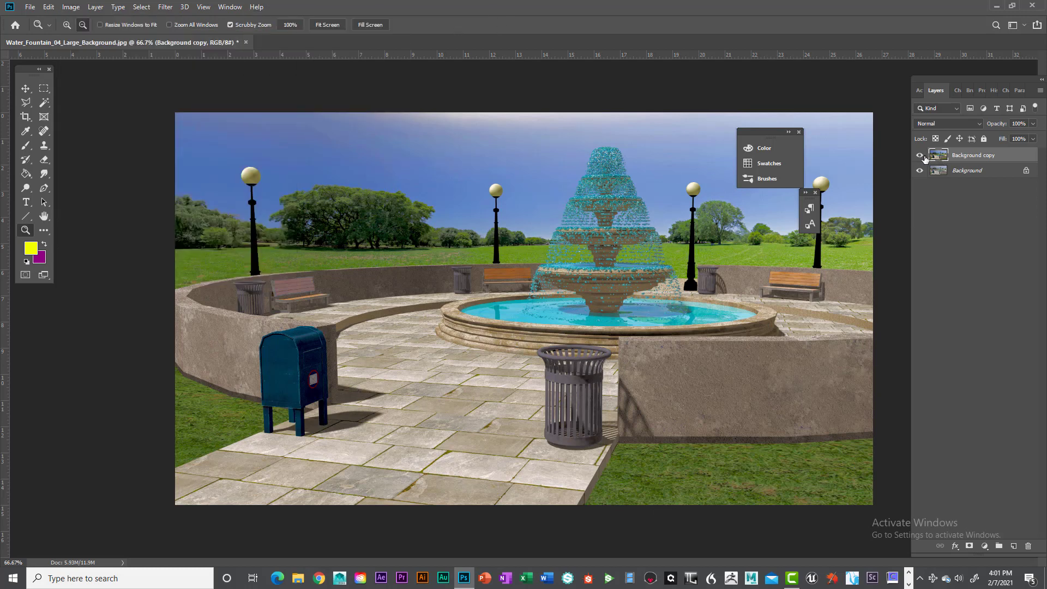
pyautogui.click(920, 156)
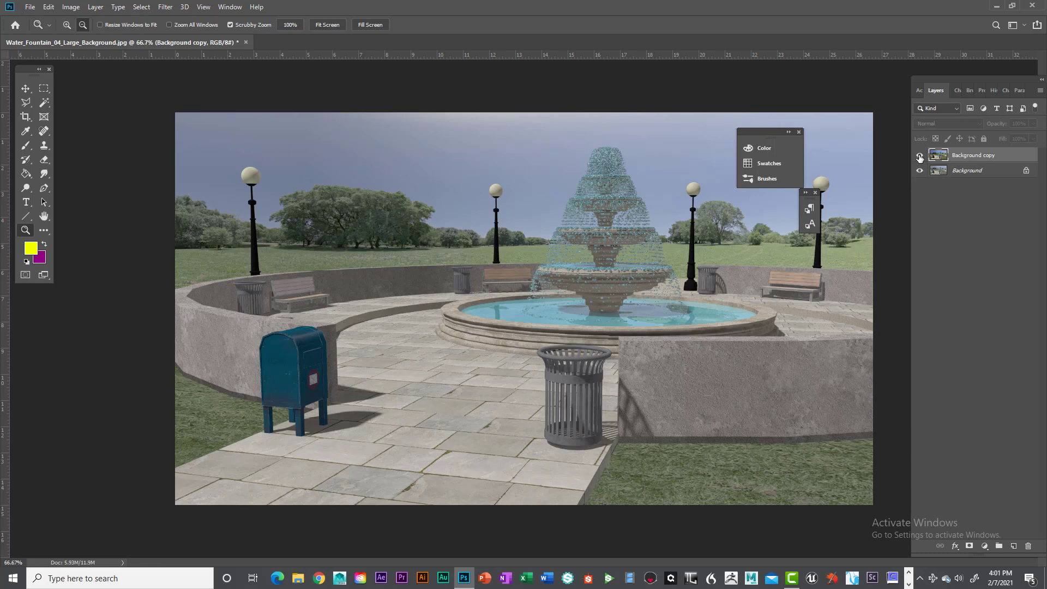
pyautogui.click(920, 156)
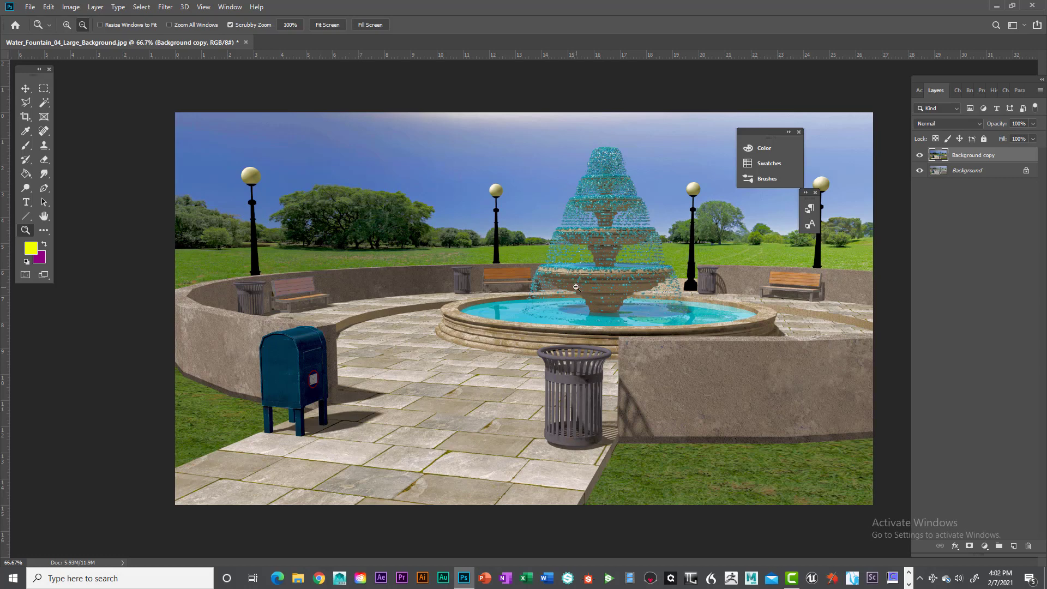
# Clear the selection around the fountain and its falling water in Photoshop
pyautogui.click(142, 7)
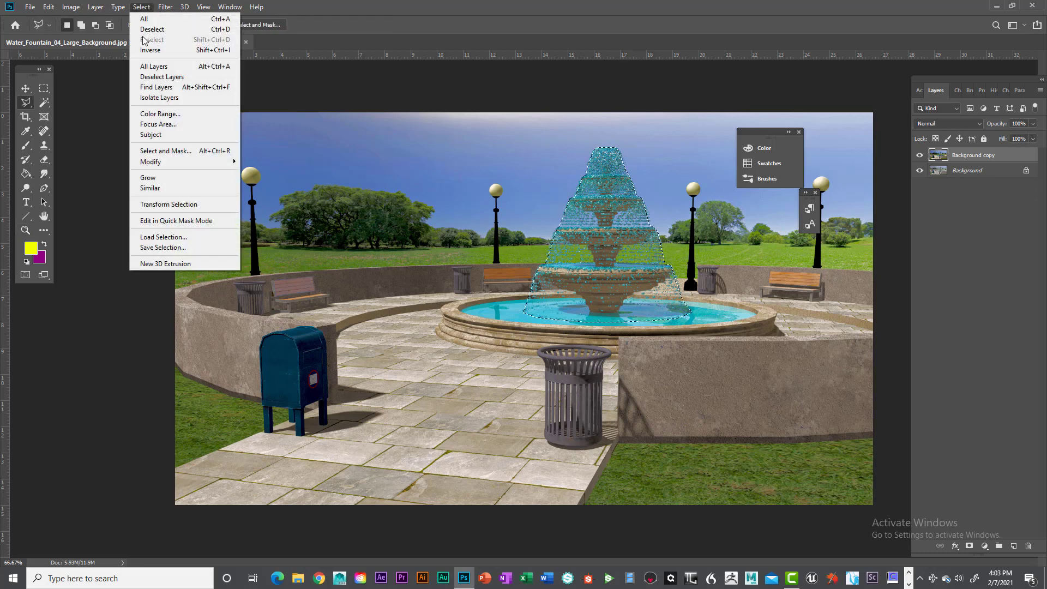
pyautogui.click(152, 29)
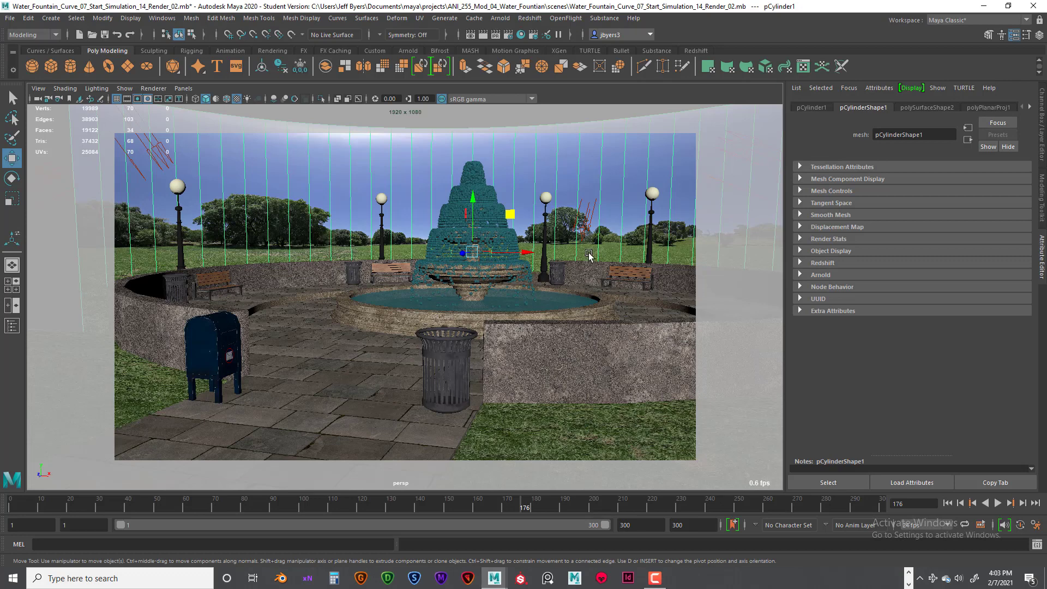
# Switch to Maya, leave nothing selected, and hide the lights in the perspective view
pyautogui.click(594, 267)
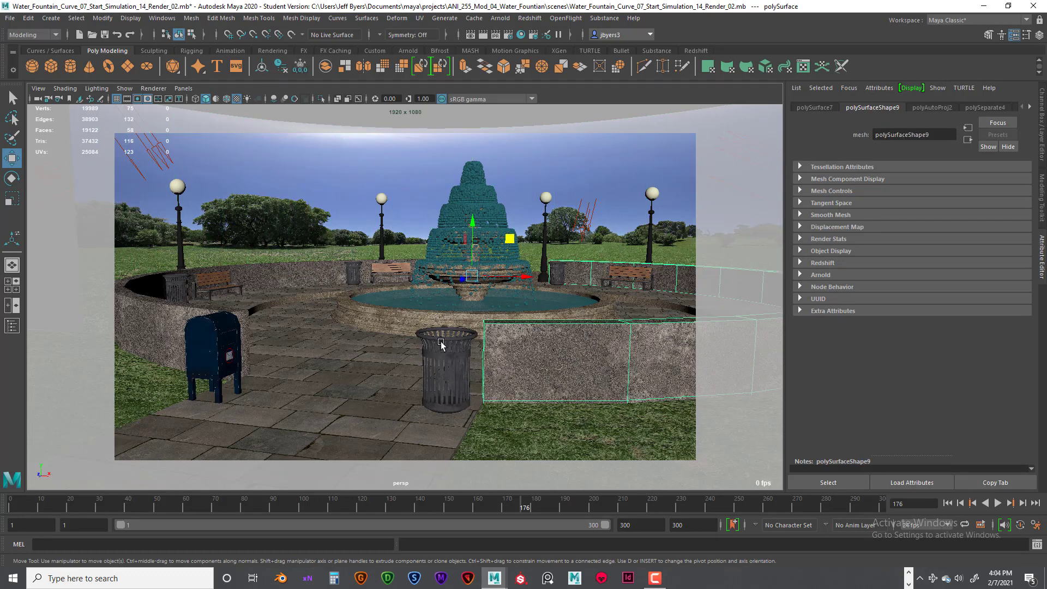
pyautogui.scroll(-5, 446, 357)
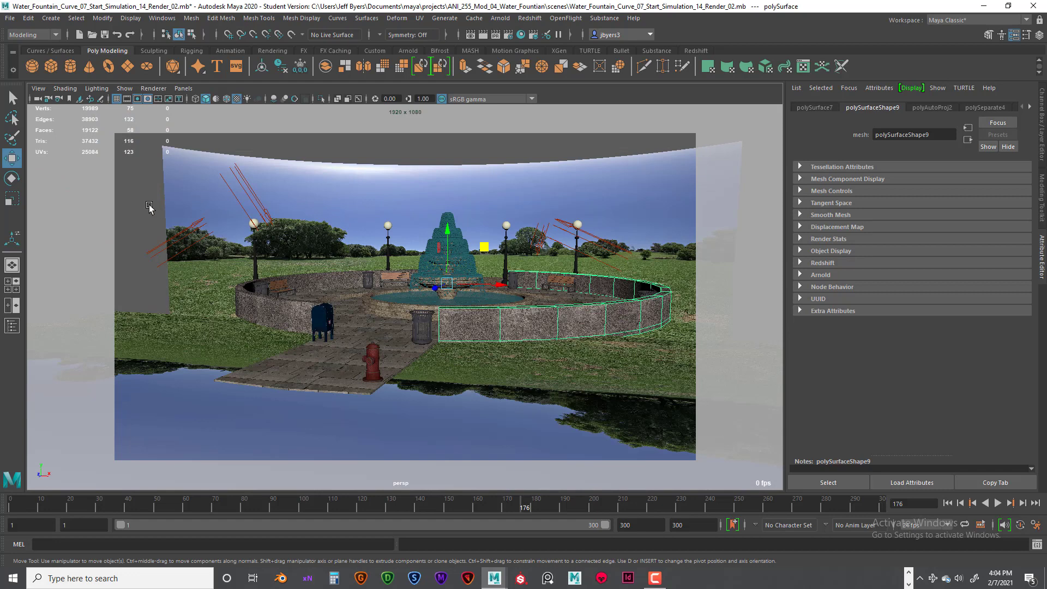
pyautogui.click(163, 213)
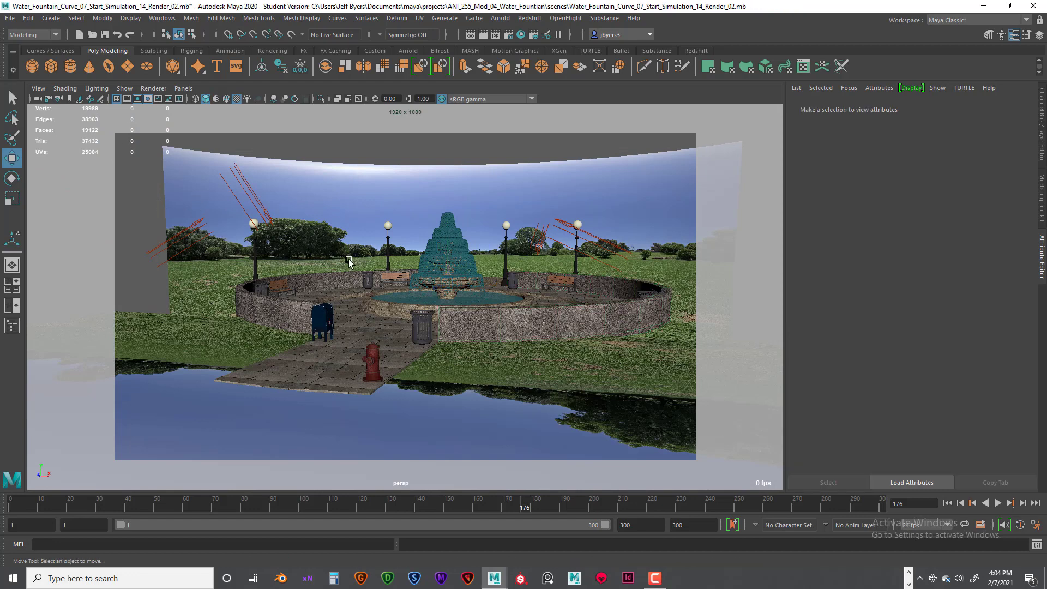
pyautogui.click(123, 88)
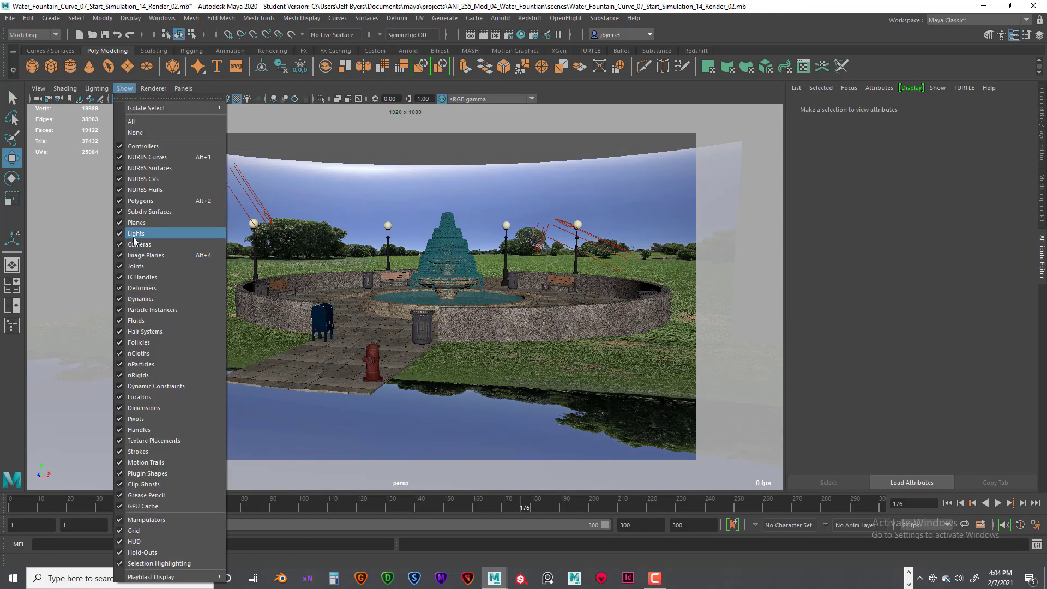
pyautogui.click(131, 235)
# Restore the final camera framing of the perspective view from the last saved Cam_01 bookmark
pyautogui.scroll(5, 482, 355)
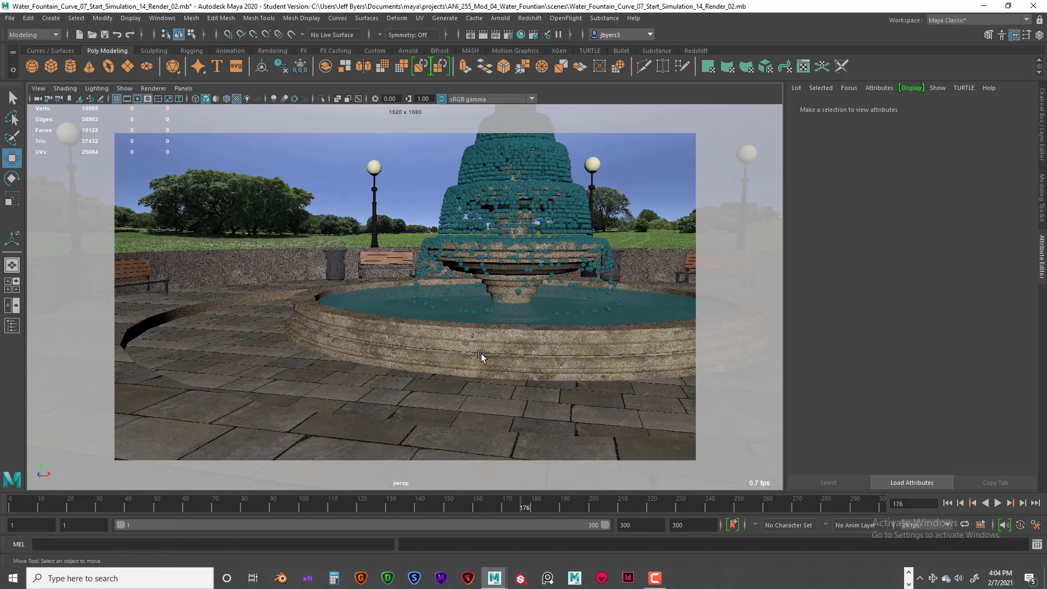
pyautogui.scroll(-2, 481, 355)
pyautogui.click(38, 88)
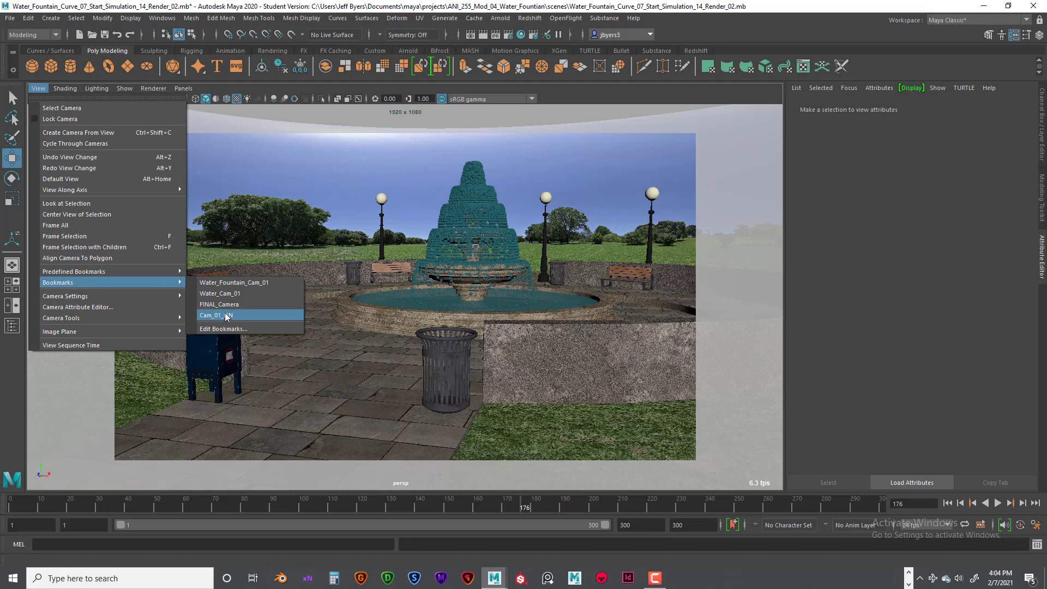
pyautogui.click(228, 316)
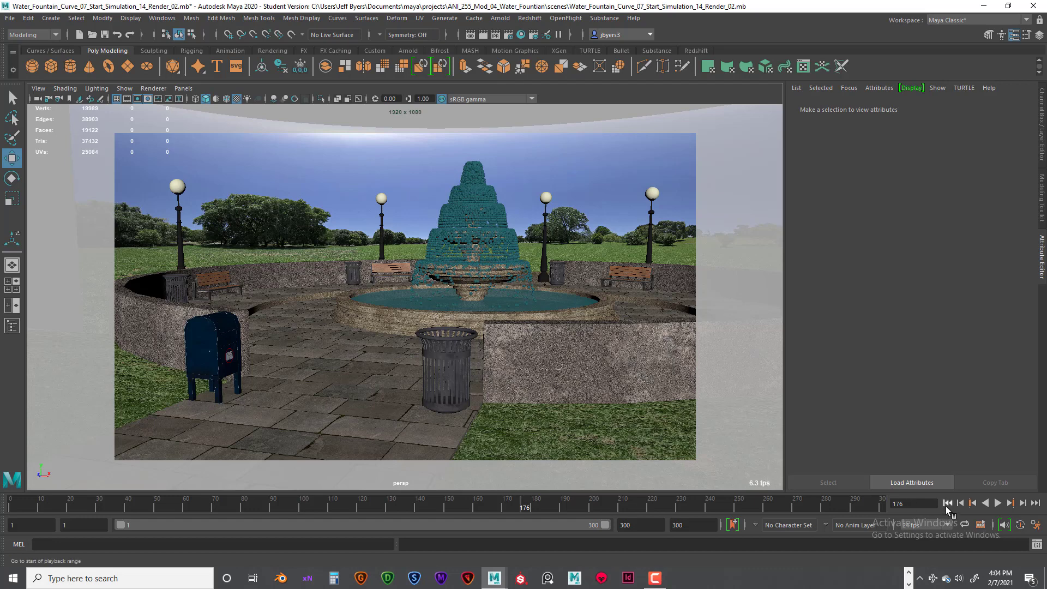
# Preview the water simulation from frame 1 past frame 159 and return the timeline to frame 1
pyautogui.click(947, 503)
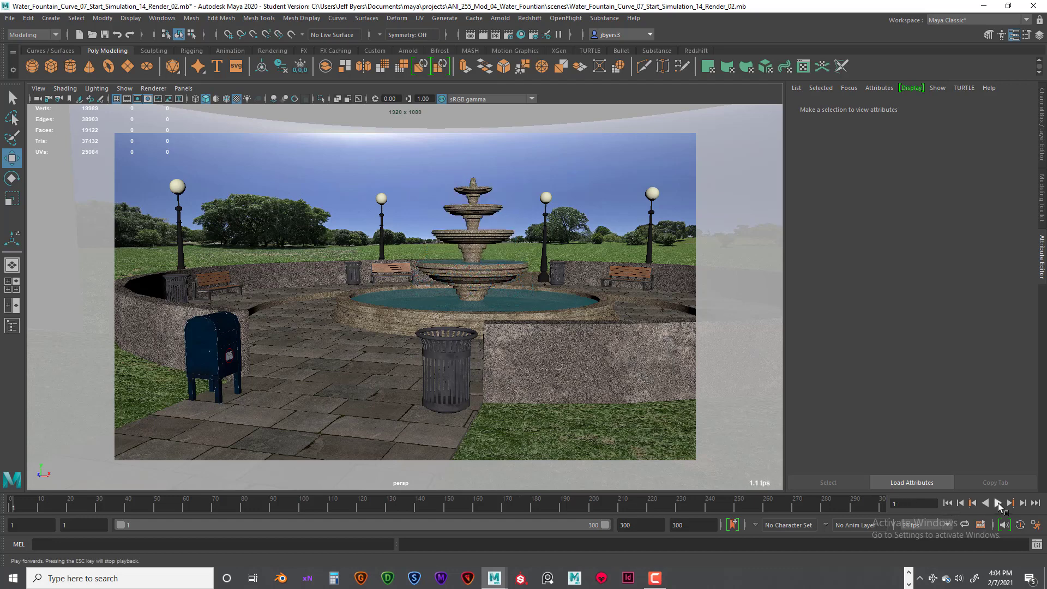
pyautogui.click(998, 502)
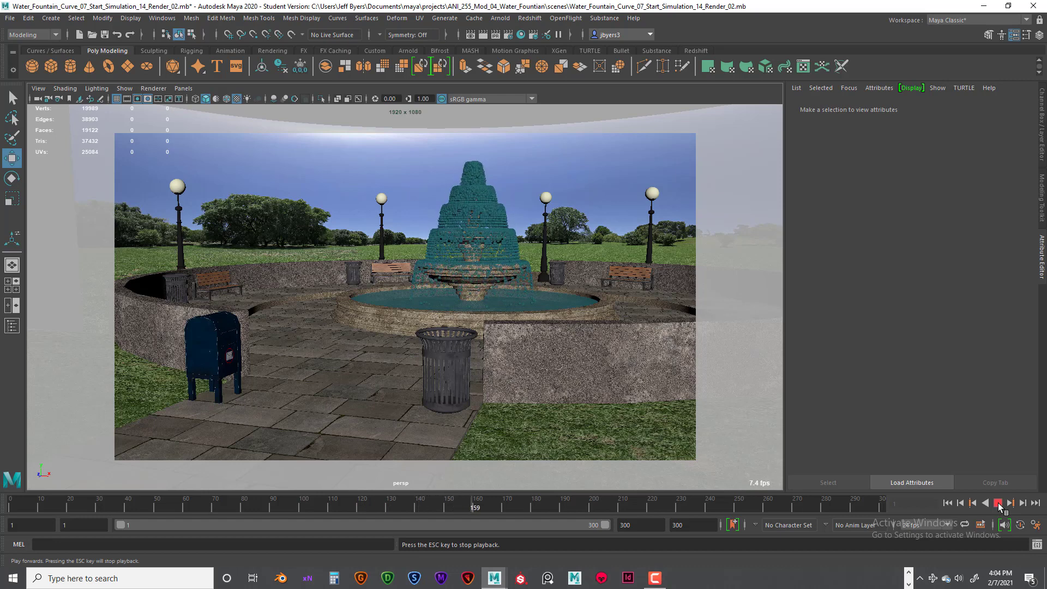
pyautogui.click(998, 502)
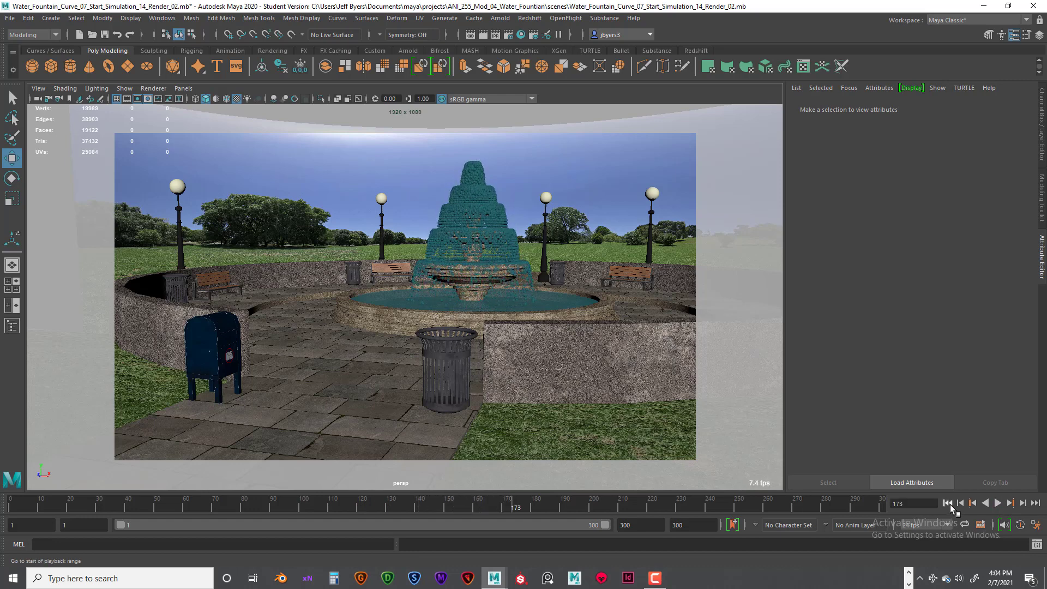
pyautogui.click(948, 503)
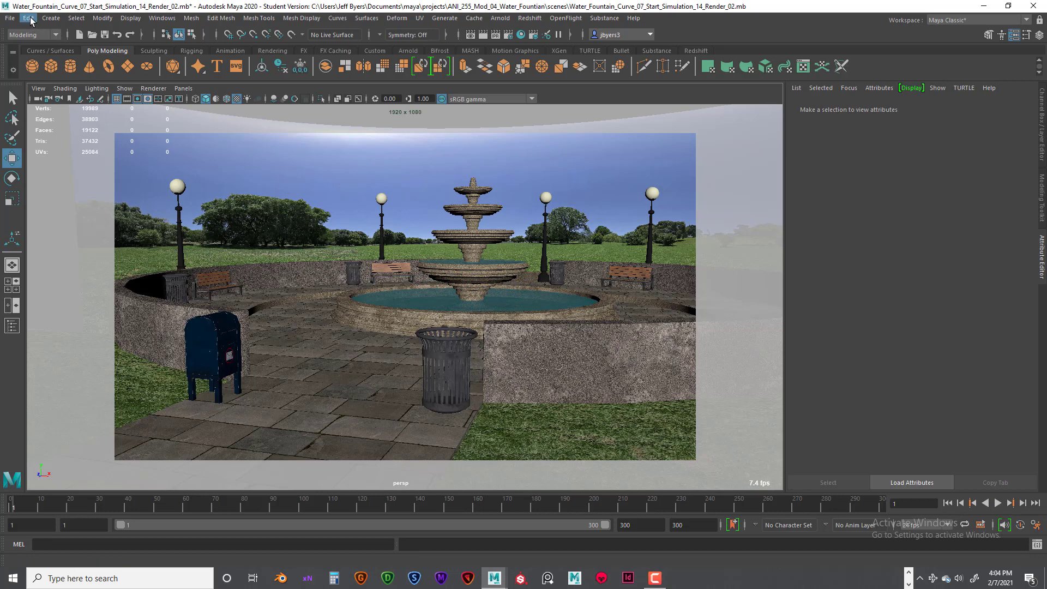
# Open the Playblast options from the timeline and clear the existing movie file path
pyautogui.rightClick(170, 511)
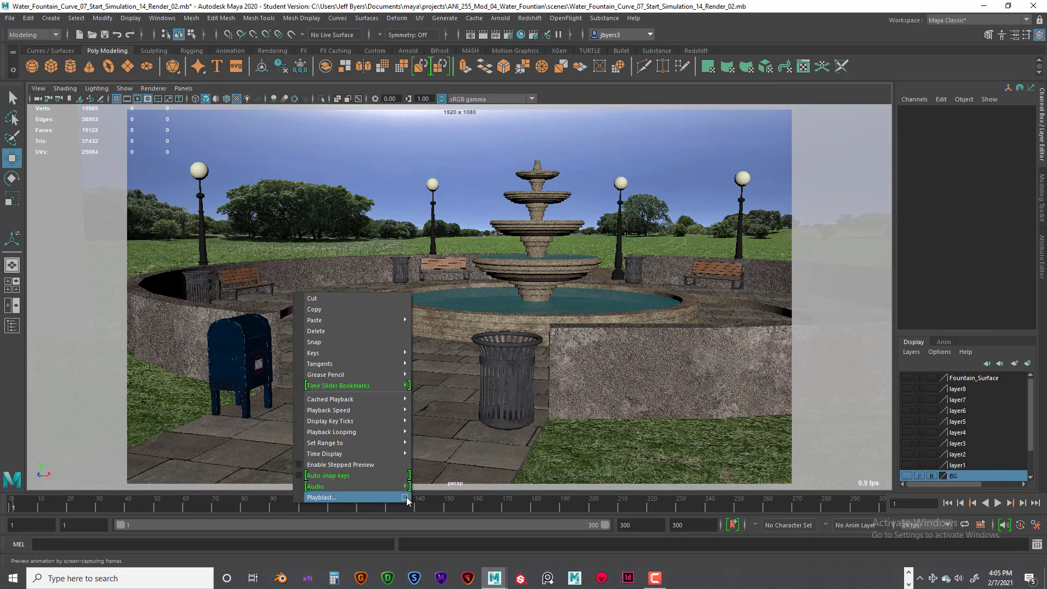
pyautogui.click(407, 497)
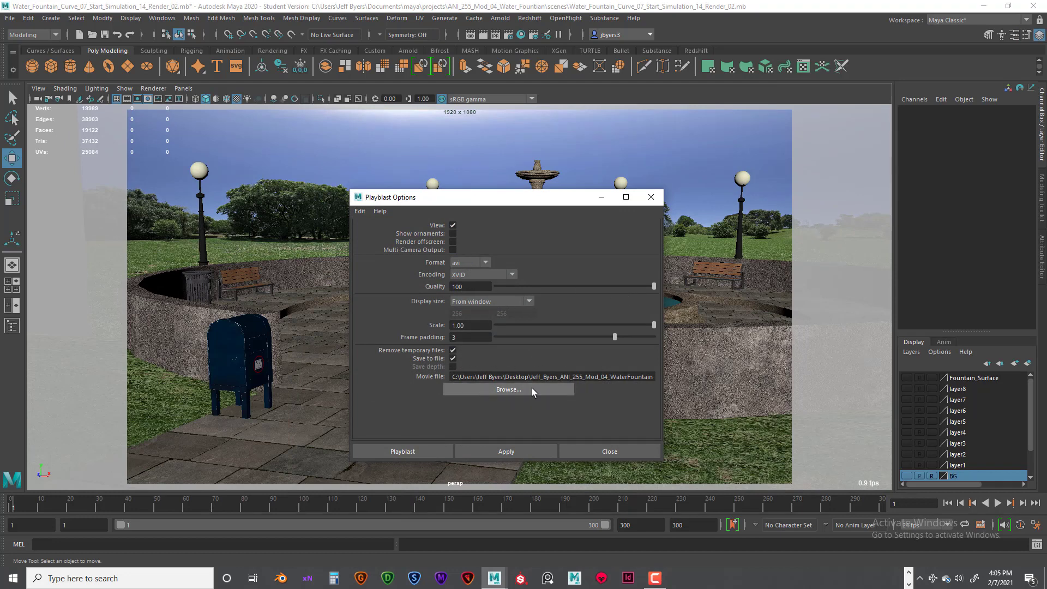
pyautogui.moveTo(654, 377); pyautogui.dragTo(398, 372)
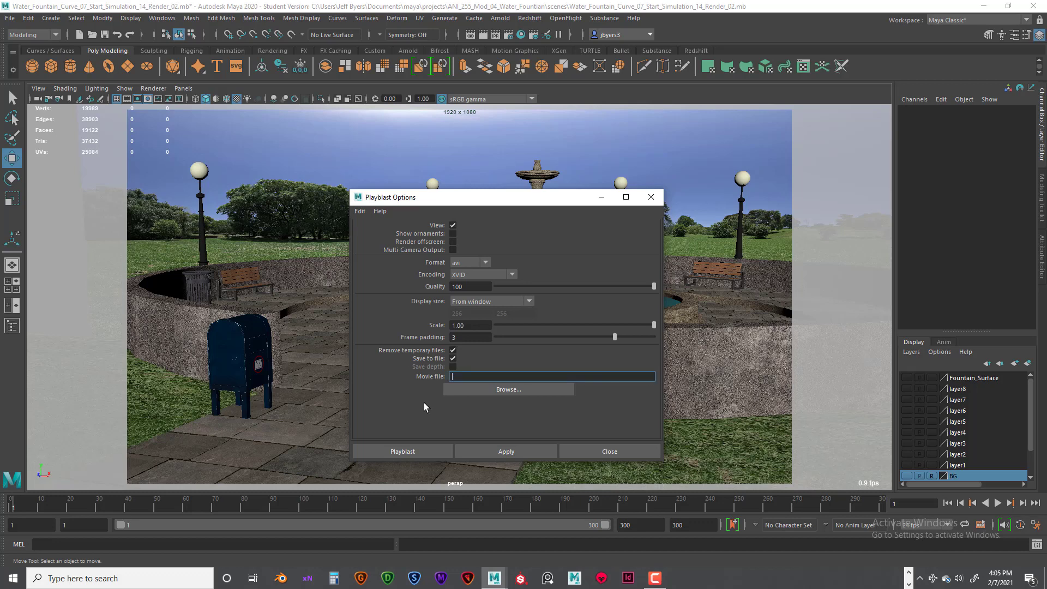
# Set the playblast movie file to be saved on the Desktop, named with the author's full name followed by ANI255_Mod_04_Water_Fountain
pyautogui.click(466, 386)
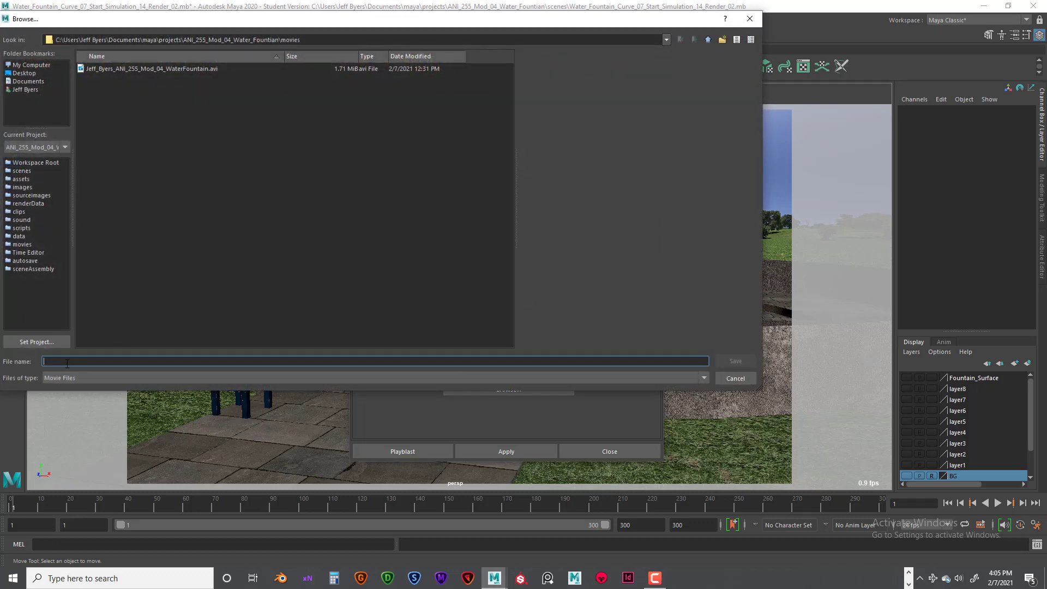
pyautogui.write('Jeff_Byers_AN')
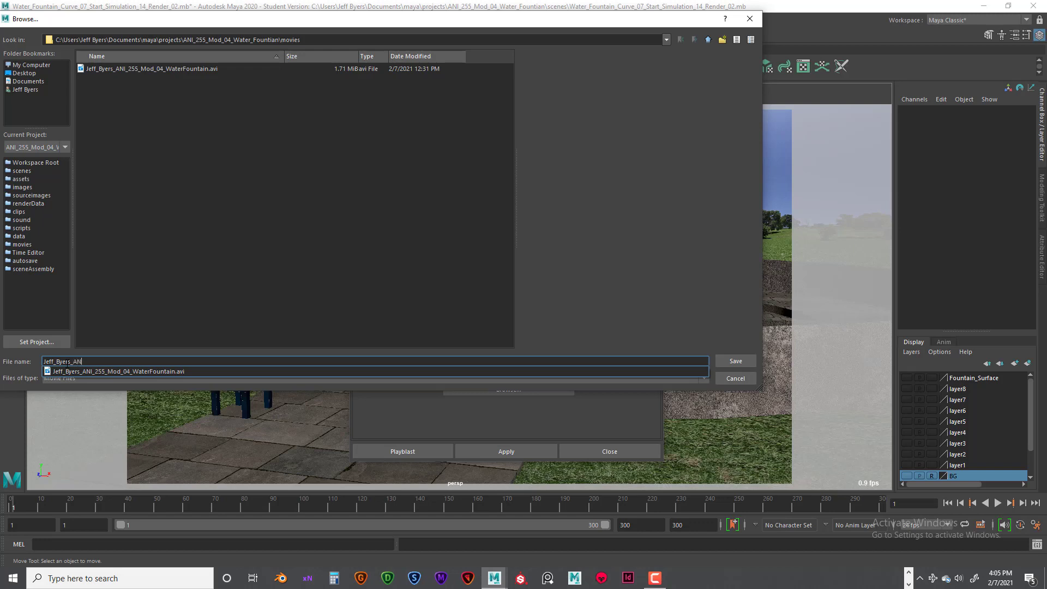
pyautogui.write('I255_Mod_04_Water_Fountain')
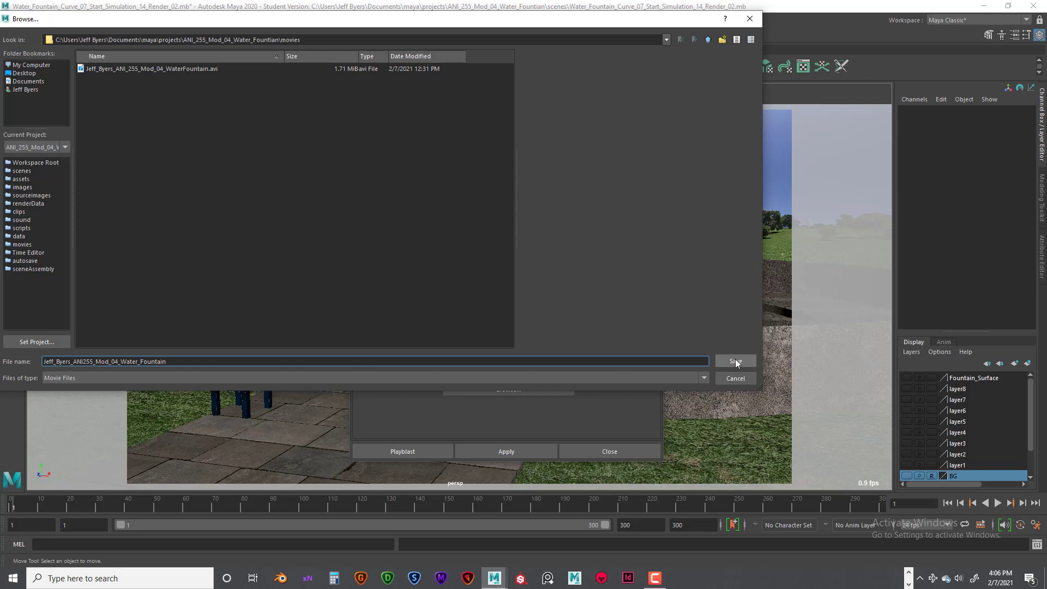
pyautogui.click(25, 73)
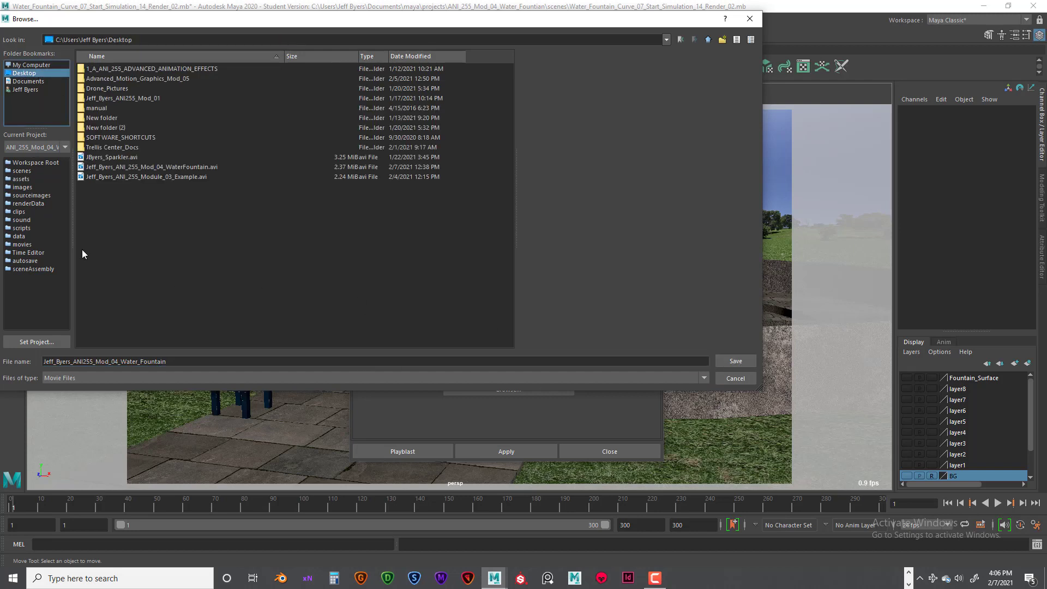
pyautogui.click(173, 361)
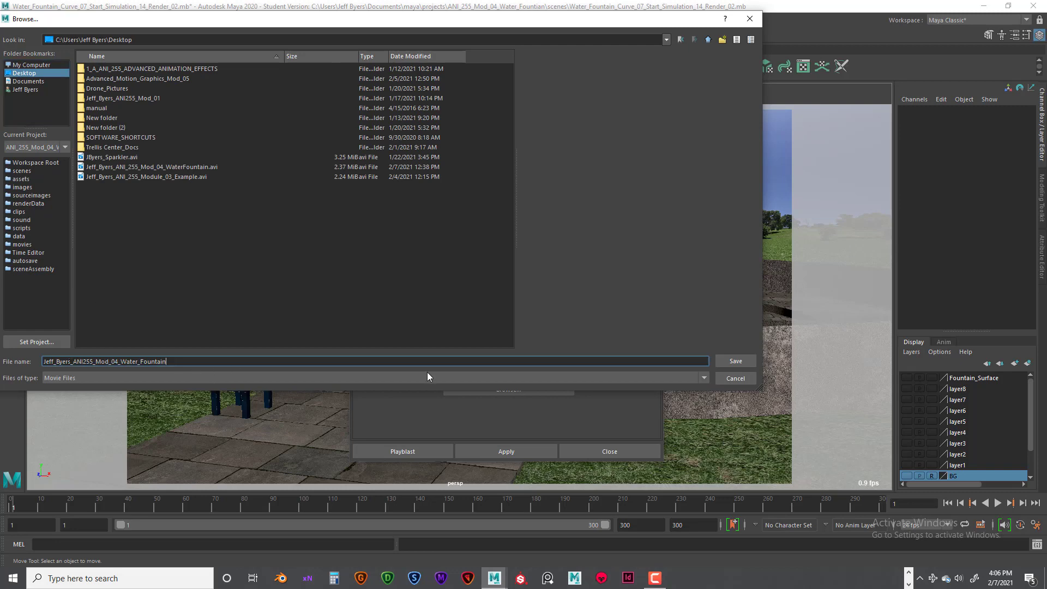
pyautogui.click(729, 362)
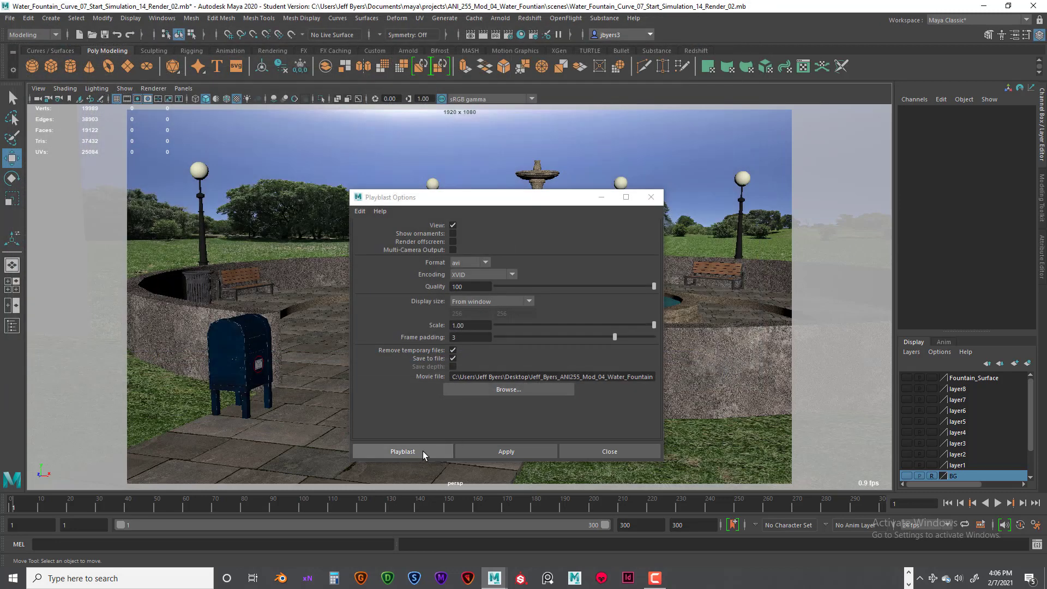
# Create the playblast of the fountain animation, review the resulting movie, and close the player
pyautogui.click(423, 450)
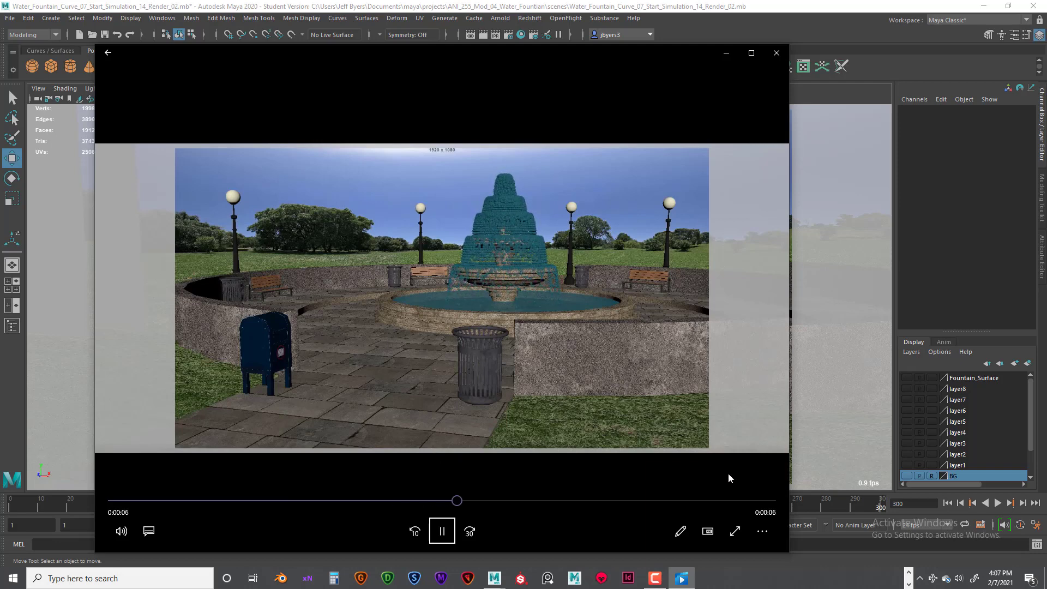
pyautogui.click(441, 531)
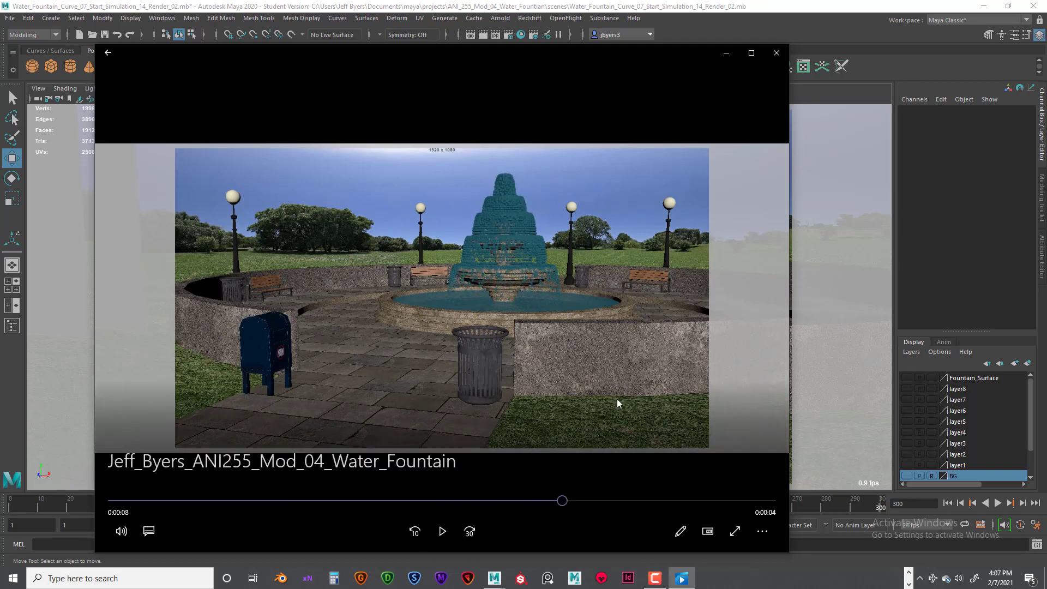
pyautogui.click(778, 54)
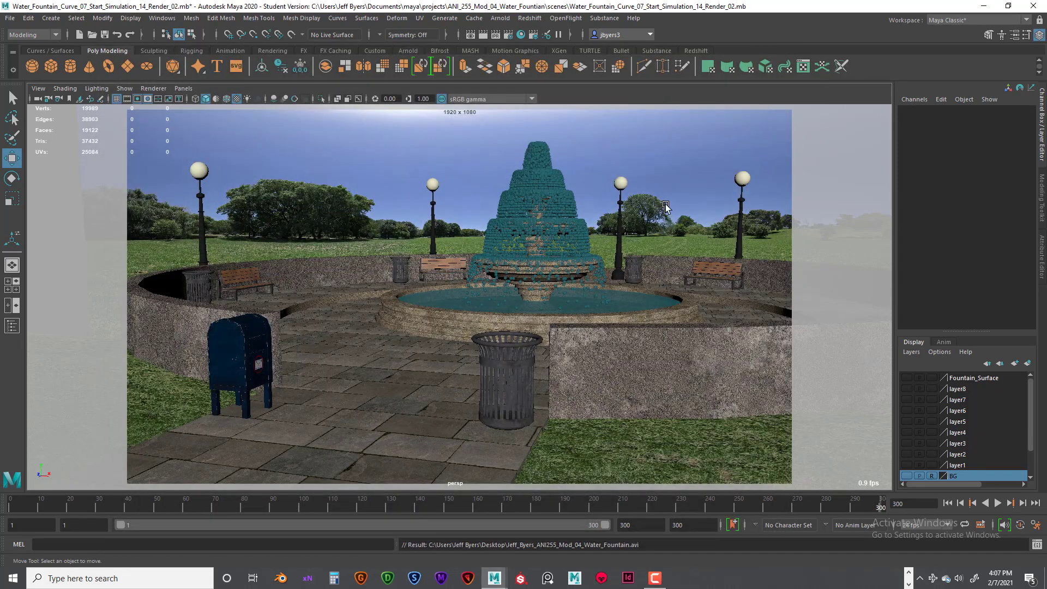